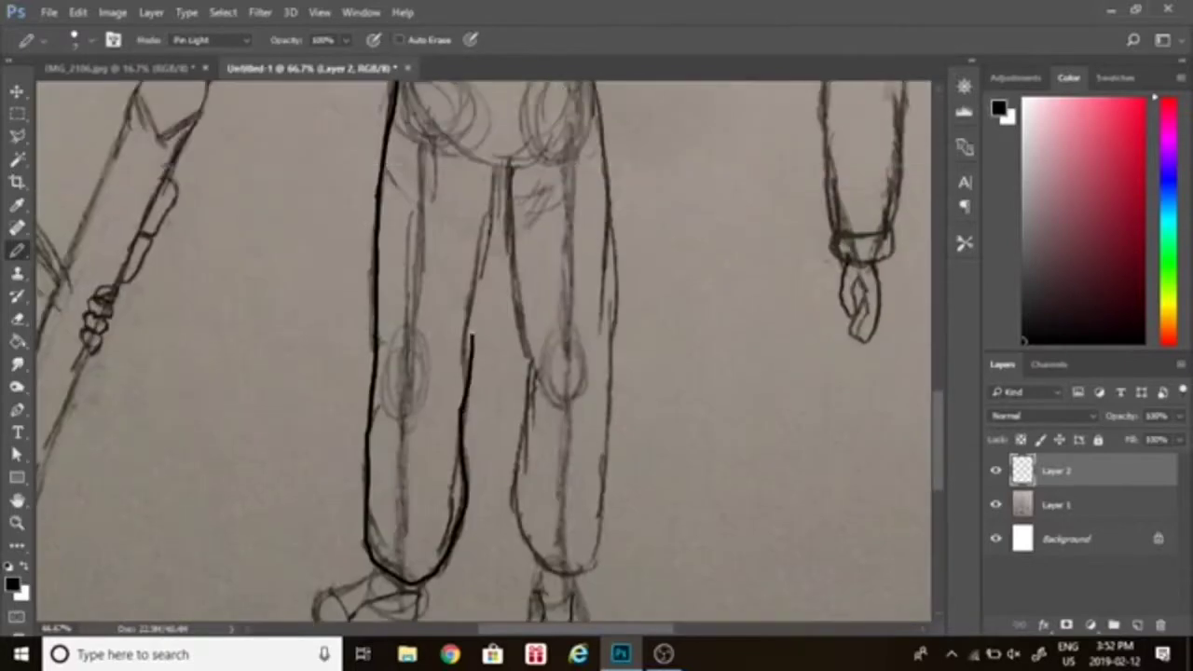
- Trace the outlines of both legs and both shoes in black on Layer 2, following the pencil sketch
left_click_drag(494, 207, 470, 336)
scroll(483, 352, "up", 3)
left_click_drag(587, 244, 613, 570)
scroll(611, 567, "down", 3)
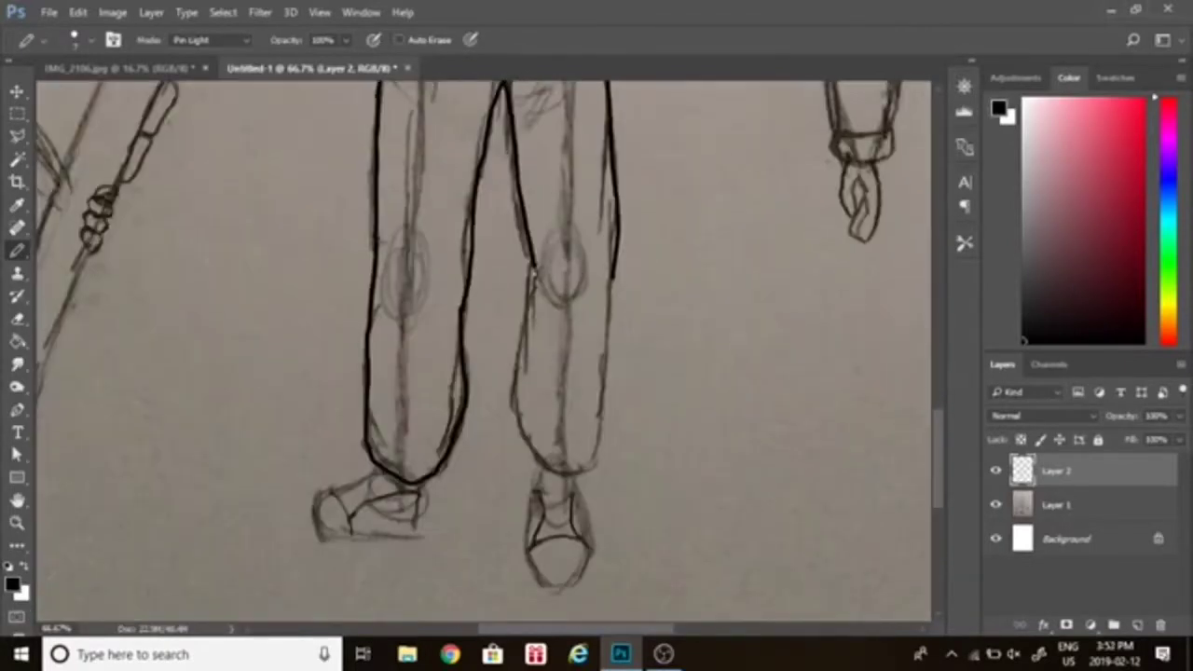
left_click_drag(533, 270, 577, 478)
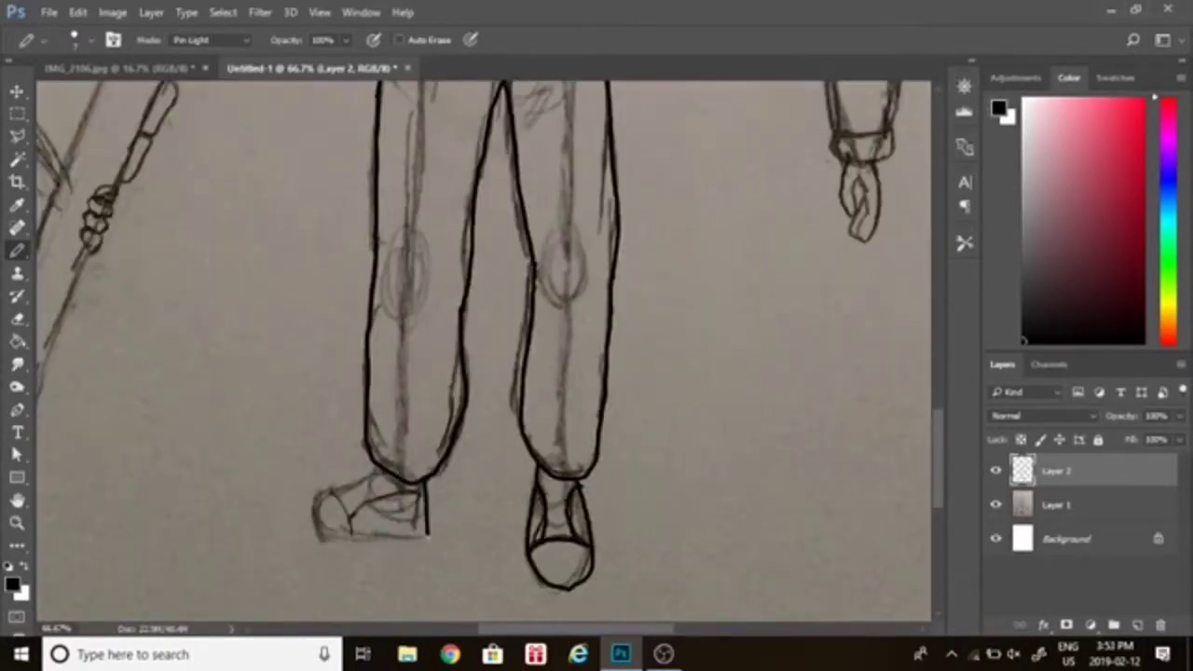
key("z")
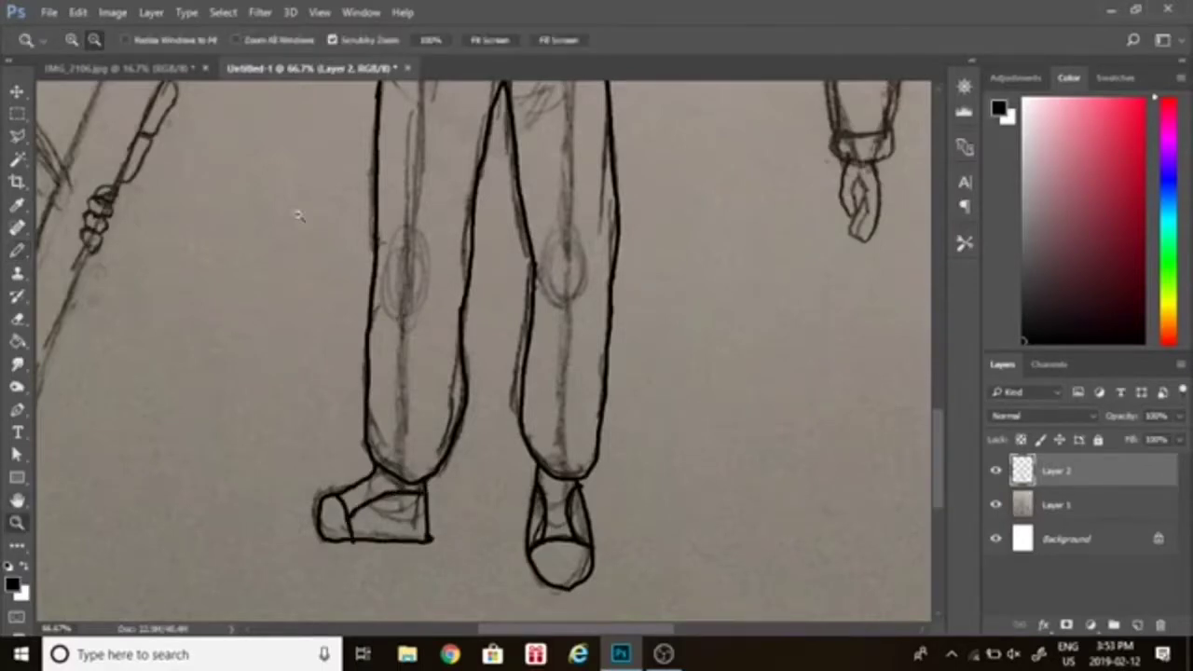
key("ctrl+0")
key("ctrl+plus")
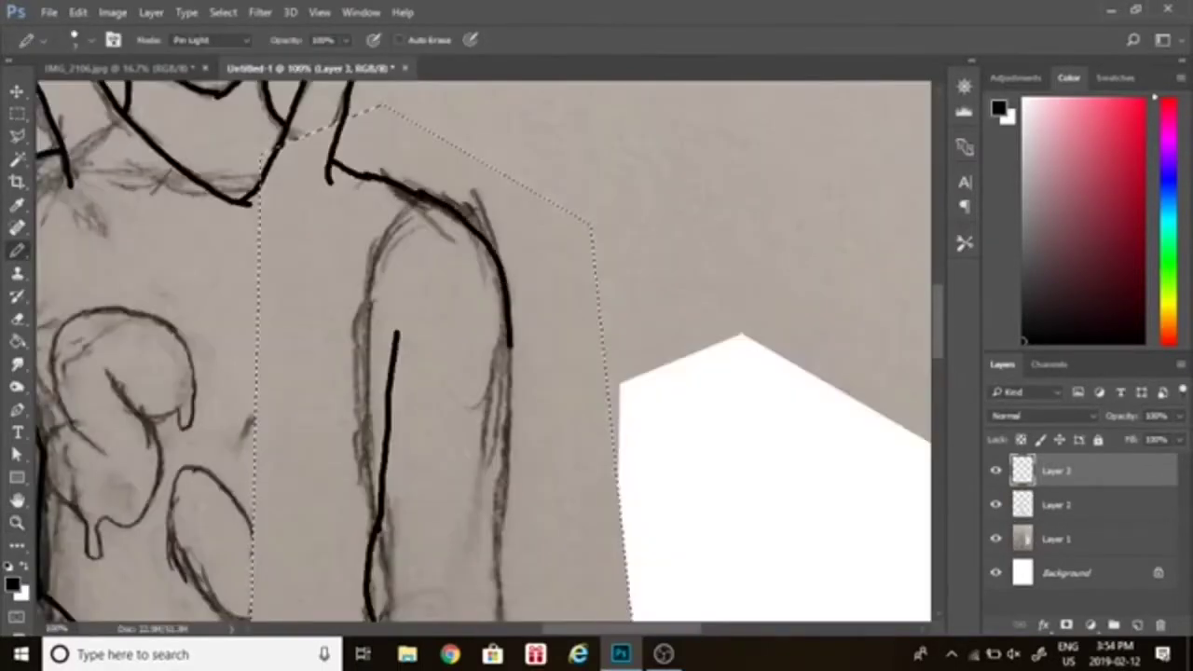
- Trace the outer edge of the straight hanging arm from the upper arm to the wrist and add a line across the cuff
scroll(510, 345, "down", 3)
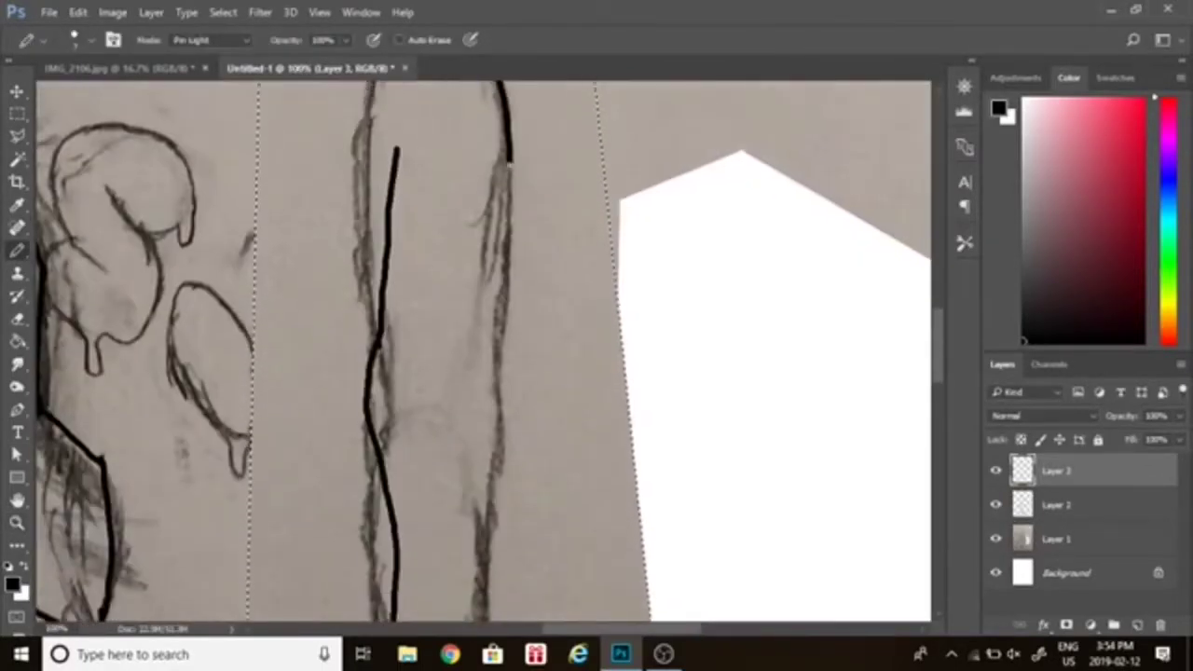
left_click_drag(510, 163, 505, 447)
scroll(505, 447, "down", 8)
scroll(505, 373, "up", 4)
left_click_drag(506, 229, 472, 494)
left_click_drag(472, 494, 401, 500)
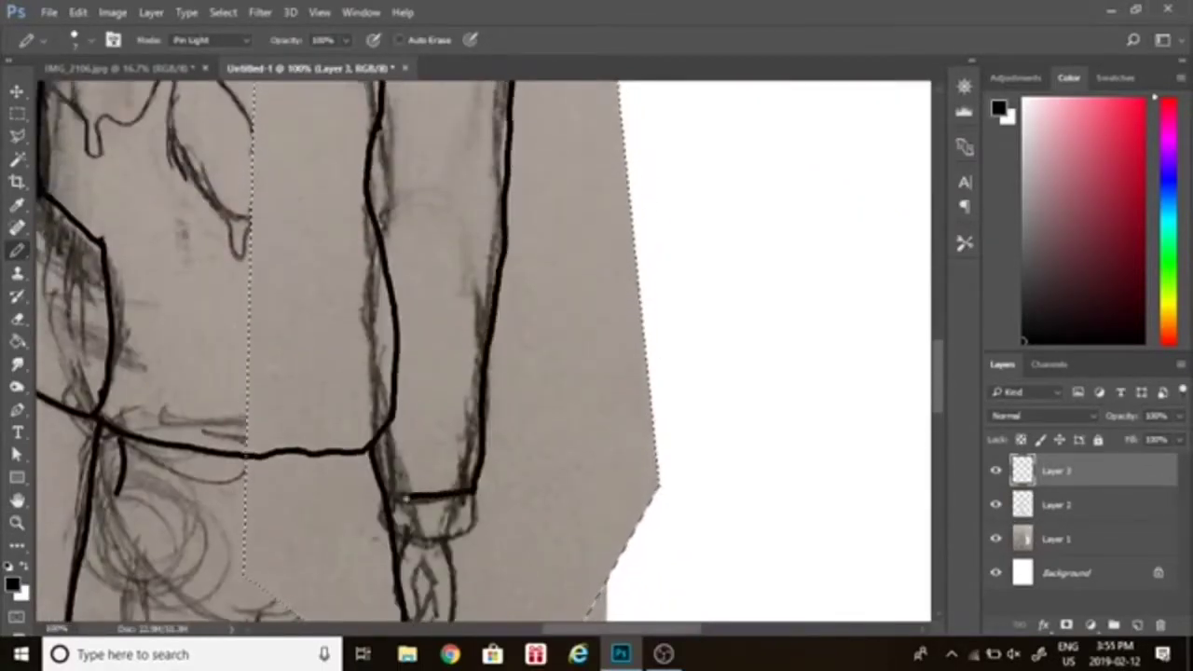
- Undo the last cuff line, redraw the cuff, and trace the hand below it
scroll(829, 410, "down", 2)
key("ctrl+z")
left_click_drag(473, 399, 396, 443)
mouse_move(403, 445)
left_mouse_down()
mouse_move(400, 489)
mouse_move(437, 520)
mouse_move(458, 474)
mouse_move(448, 445)
left_mouse_up()
left_click_drag(435, 496, 416, 530)
key("z")
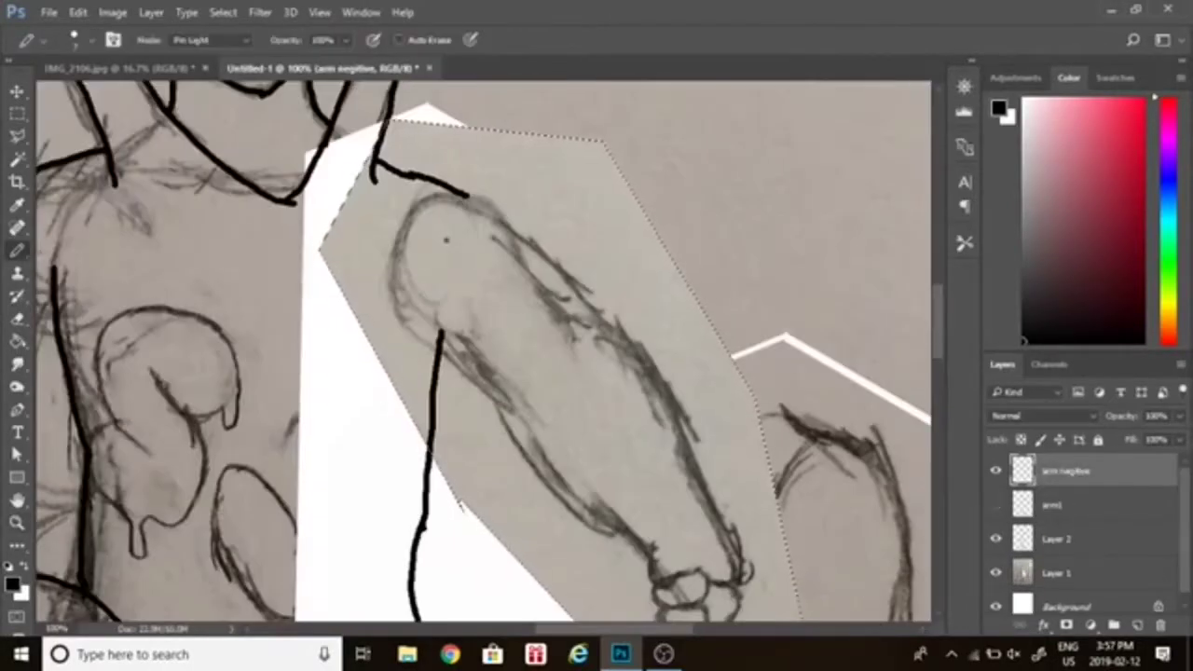
- Trace both edges of the slanted arm and the fist at its end on the arm negitive layer
mouse_move(372, 89)
left_mouse_down()
mouse_move(606, 244)
mouse_move(739, 507)
left_mouse_up()
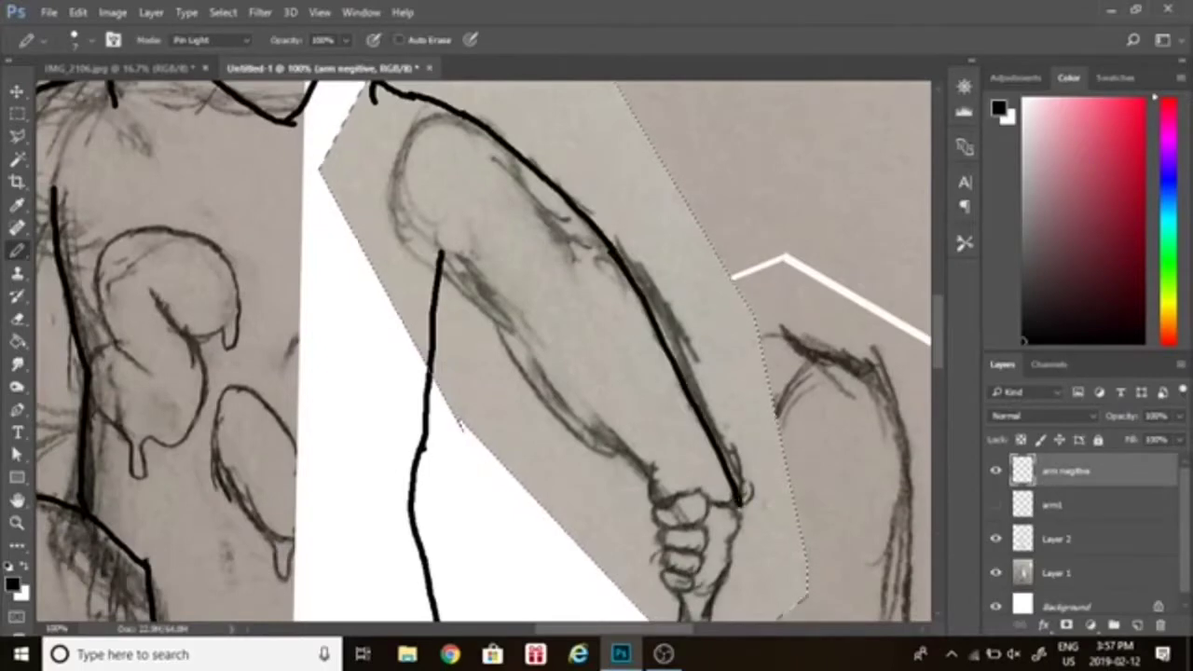
mouse_move(442, 256)
left_mouse_down()
mouse_move(655, 483)
mouse_move(660, 504)
left_mouse_up()
scroll(660, 504, "down", 2)
mouse_move(657, 448)
left_mouse_down()
mouse_move(713, 467)
mouse_move(695, 571)
mouse_move(740, 433)
mouse_move(705, 429)
left_mouse_up()
left_click(17, 523)
left_click_drag(820, 198, 139, 172)
- Trace the thumbs-up fist on the arm positive layer, including its knuckle outline, finger lines and lower edge
mouse_move(641, 373)
left_mouse_down()
mouse_move(699, 371)
mouse_move(755, 457)
mouse_move(757, 541)
left_mouse_up()
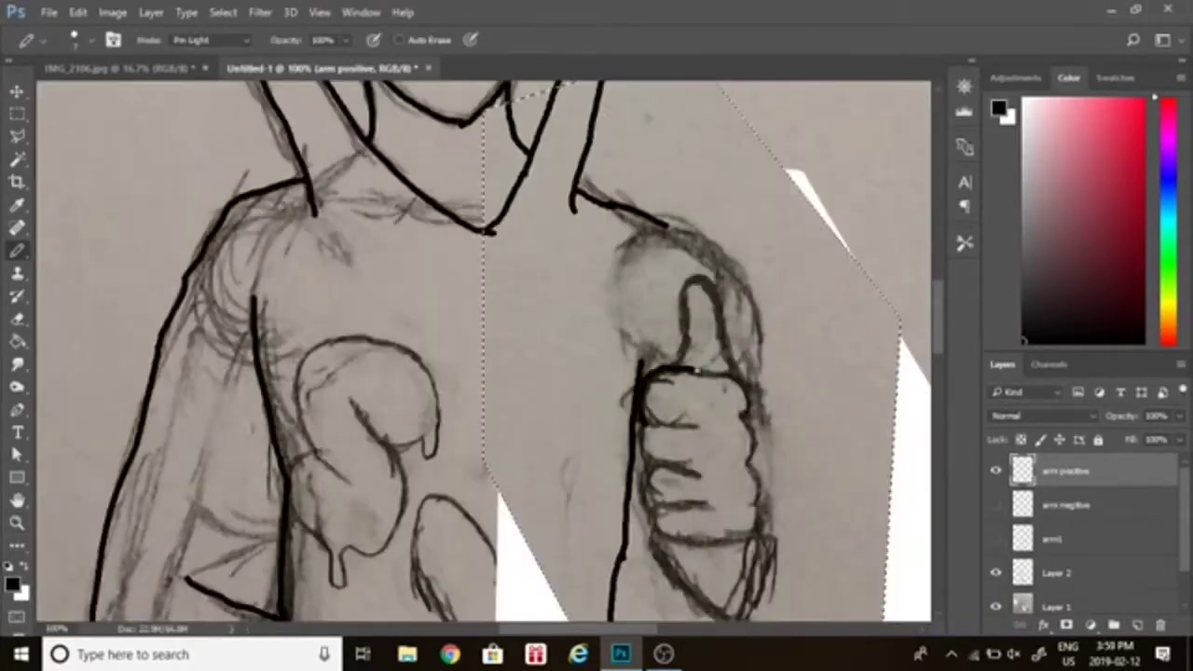
left_click_drag(643, 424, 699, 427)
left_click_drag(643, 467, 699, 472)
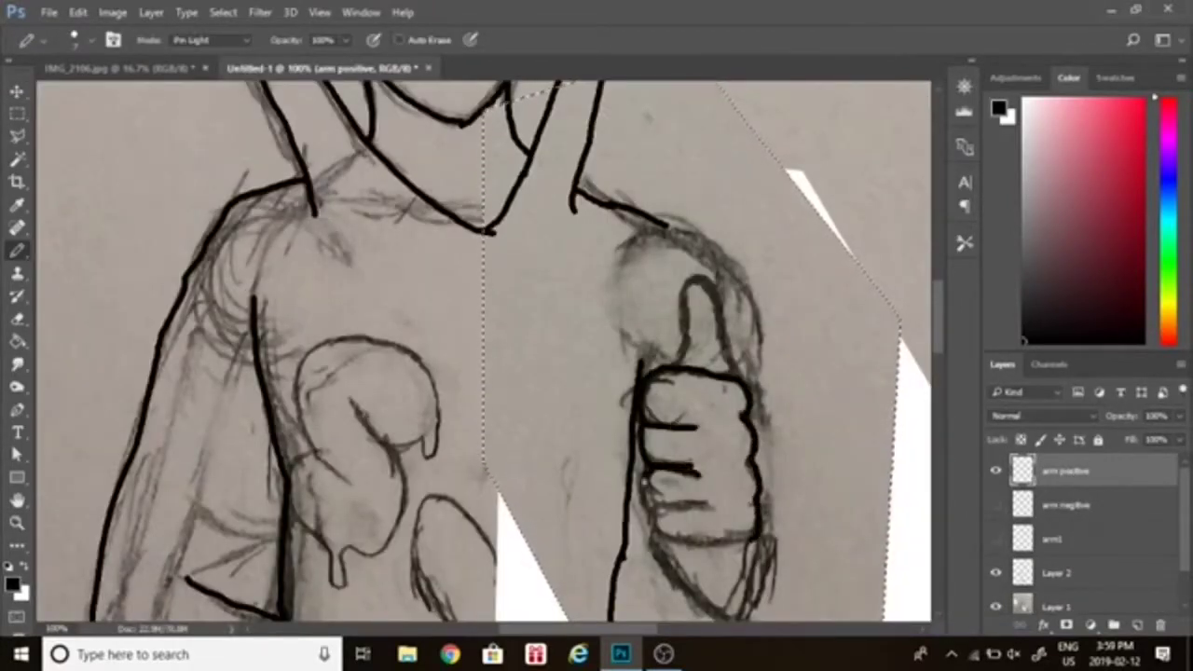
left_click_drag(644, 504, 701, 508)
left_click_drag(652, 539, 761, 543)
- Trace the upper arm's outer curve behind the thumbs-up hand and reinforce the fist's upper and lower edges
mouse_move(664, 226)
left_mouse_down()
mouse_move(756, 324)
mouse_move(759, 451)
left_mouse_up()
mouse_move(677, 370)
left_mouse_down()
mouse_move(697, 279)
mouse_move(742, 375)
left_mouse_up()
scroll(727, 392, "down", 3)
mouse_move(658, 403)
left_mouse_down()
mouse_move(736, 489)
mouse_move(757, 409)
left_mouse_up()
- Check the thumbs-up line work with the Layer 1 sketch hidden, step back through recent strokes, and redraw the fist's lower edge
left_click(996, 608)
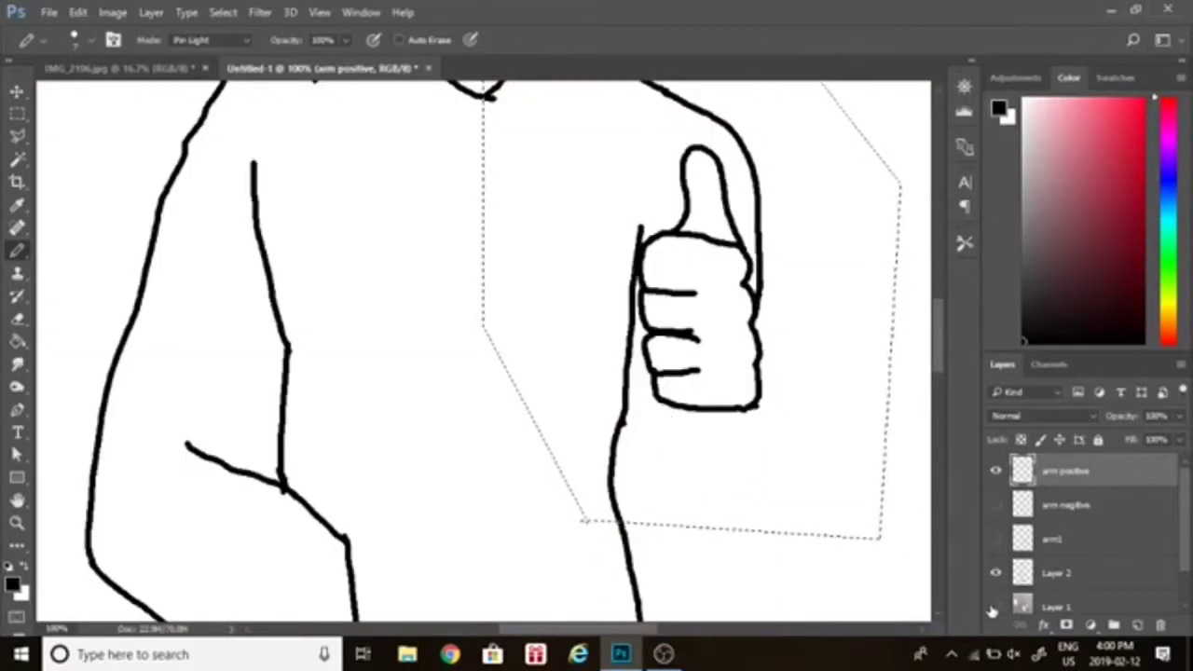
left_click(995, 608)
left_click(996, 608)
key("ctrl+alt+z")
key("ctrl+alt+z")
key("ctrl+shift+z")
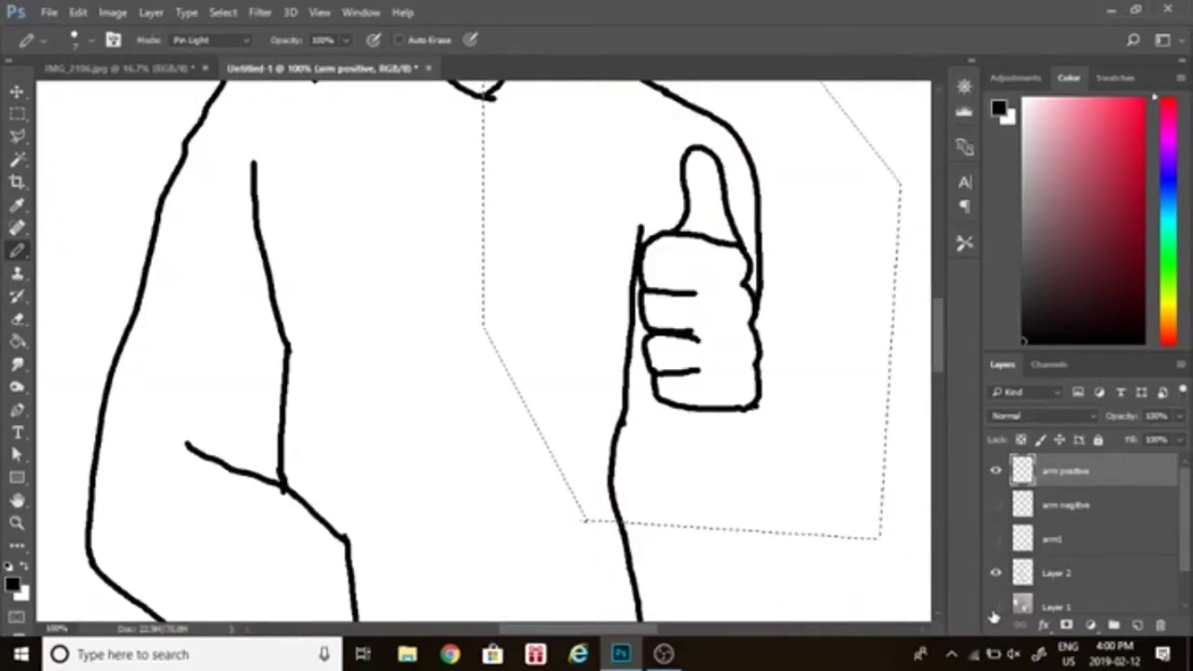
mouse_move(756, 408)
left_mouse_down()
mouse_move(706, 434)
mouse_move(663, 405)
left_mouse_up()
key("ctrl+minus")
key("ctrl+minus")
key("ctrl+minus")
key("ctrl+minus")
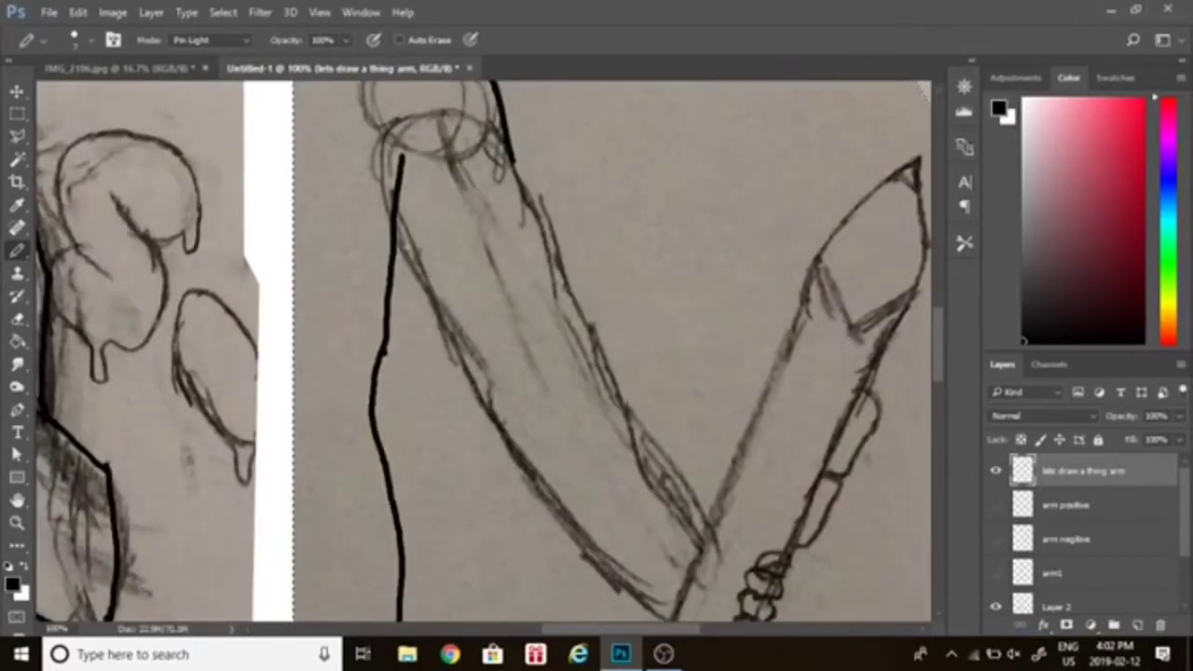
- Trace both edges of the bent arm down to the pencil on the lets draw a thing arm layer
left_click_drag(397, 220, 590, 547)
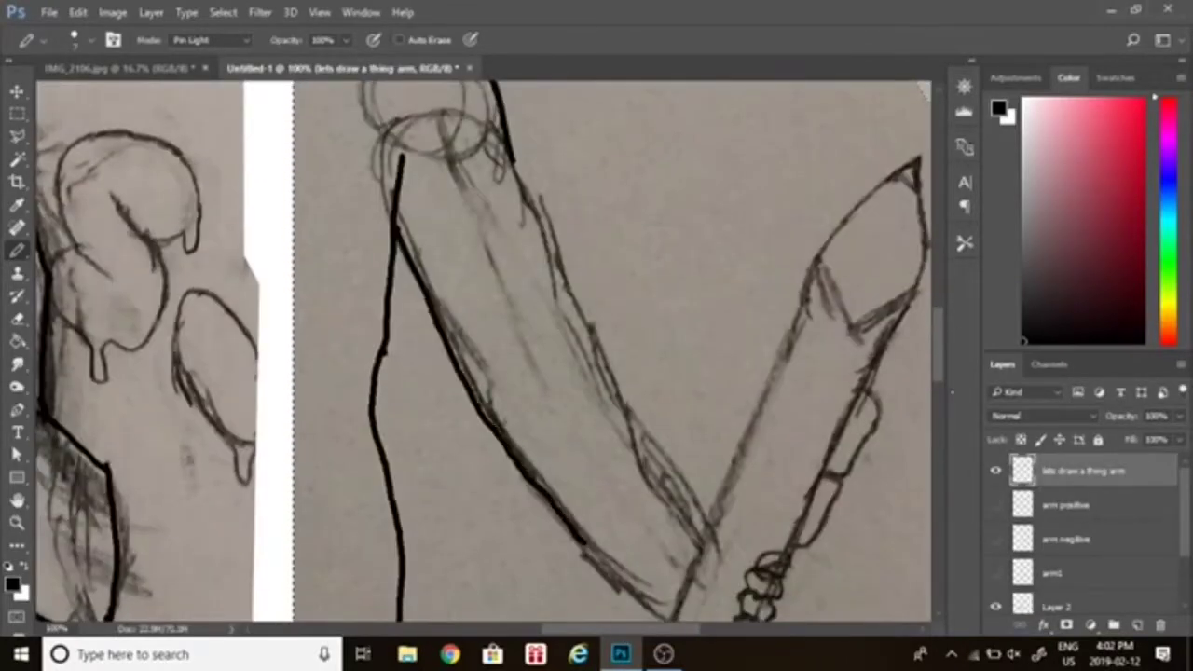
scroll(589, 522, "down", 4)
scroll(560, 373, "up", 3)
left_click_drag(515, 133, 712, 495)
scroll(690, 466, "down", 3)
left_click_drag(579, 410, 672, 495)
- Trace the upper edges of the large pencil and its sharpened end, and fill the lead tip with black
left_click_drag(705, 402, 819, 131)
scroll(820, 131, "up", 3)
scroll(801, 243, "right", 5)
left_click_drag(721, 283, 601, 547)
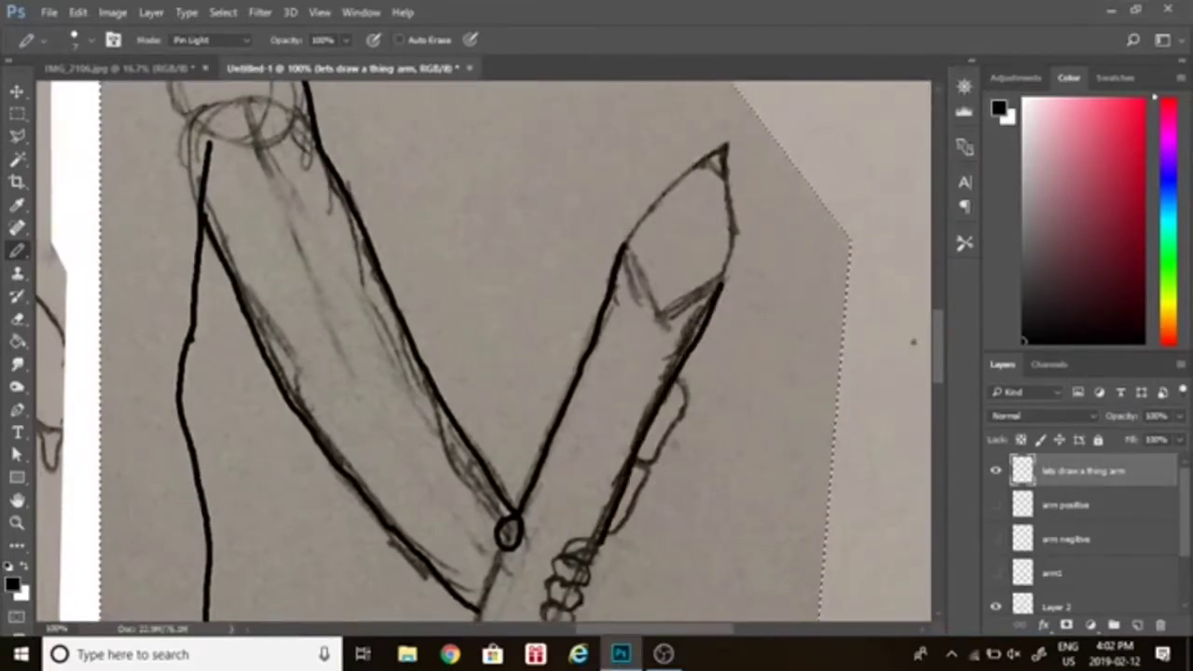
left_click_drag(938, 344, 938, 338)
mouse_move(627, 291)
left_mouse_down()
mouse_move(672, 352)
mouse_move(721, 327)
left_mouse_up()
left_click_drag(721, 326, 726, 222)
left_click_drag(627, 287, 726, 195)
left_click_drag(704, 208, 719, 218)
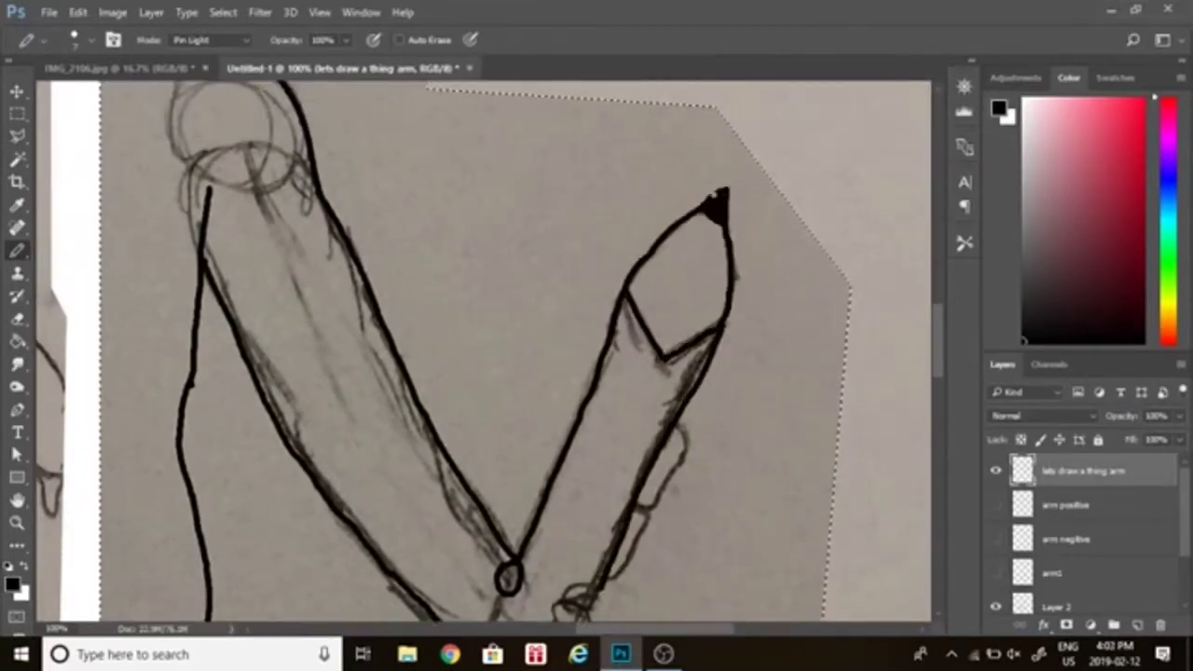
- Trace the curled fingers and the thumb shapes gripping the edge of the large pencil
left_click_drag(938, 341, 938, 368)
mouse_move(600, 384)
left_mouse_down()
mouse_move(563, 396)
mouse_move(593, 408)
left_mouse_up()
mouse_move(558, 405)
left_mouse_down()
mouse_move(589, 412)
mouse_move(582, 444)
left_mouse_up()
mouse_move(550, 449)
left_mouse_down()
mouse_move(552, 481)
mouse_move(571, 459)
left_mouse_up()
left_click_drag(610, 381, 645, 315)
mouse_move(639, 305)
left_mouse_down()
mouse_move(666, 285)
mouse_move(676, 228)
left_mouse_up()
- Trace the lower shaft of the large pencil below the hand and close its rounded end
left_click_drag(938, 365, 939, 384)
left_click_drag(506, 247, 480, 310)
left_click_drag(556, 339, 535, 399)
left_click_drag(938, 384, 939, 397)
left_click_drag(546, 263, 436, 566)
left_click_drag(477, 217, 362, 511)
left_click_drag(362, 511, 410, 578)
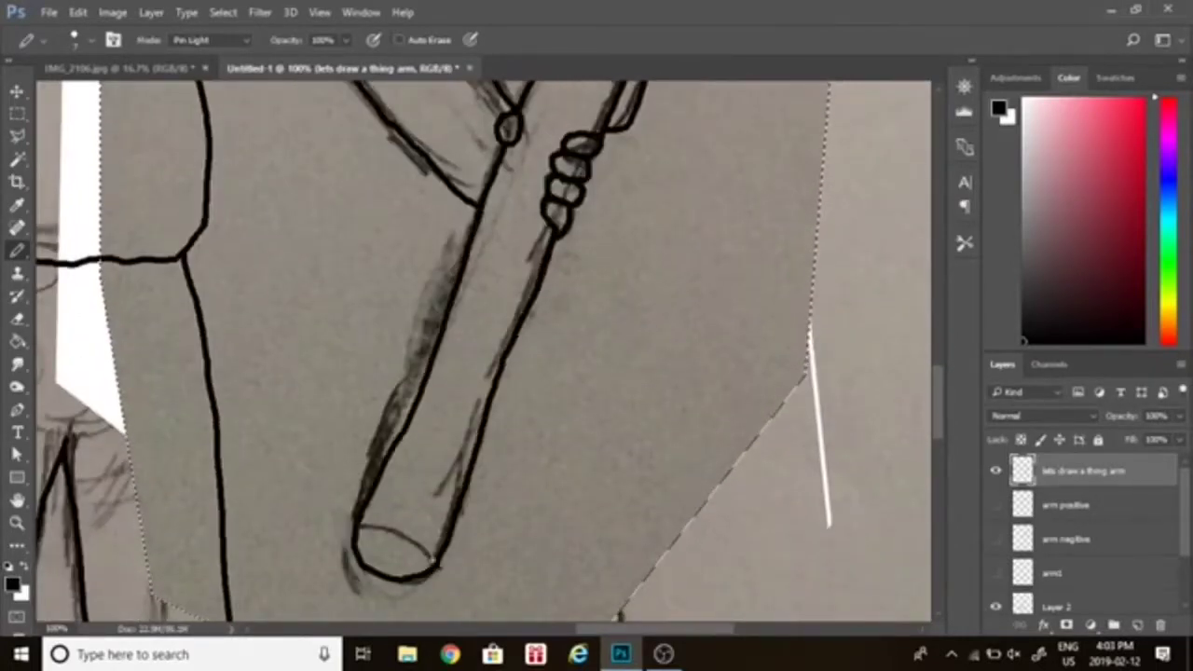
mouse_move(426, 268)
left_mouse_down()
mouse_move(453, 309)
mouse_move(607, 274)
mouse_move(392, 163)
mouse_move(388, 417)
left_mouse_up()
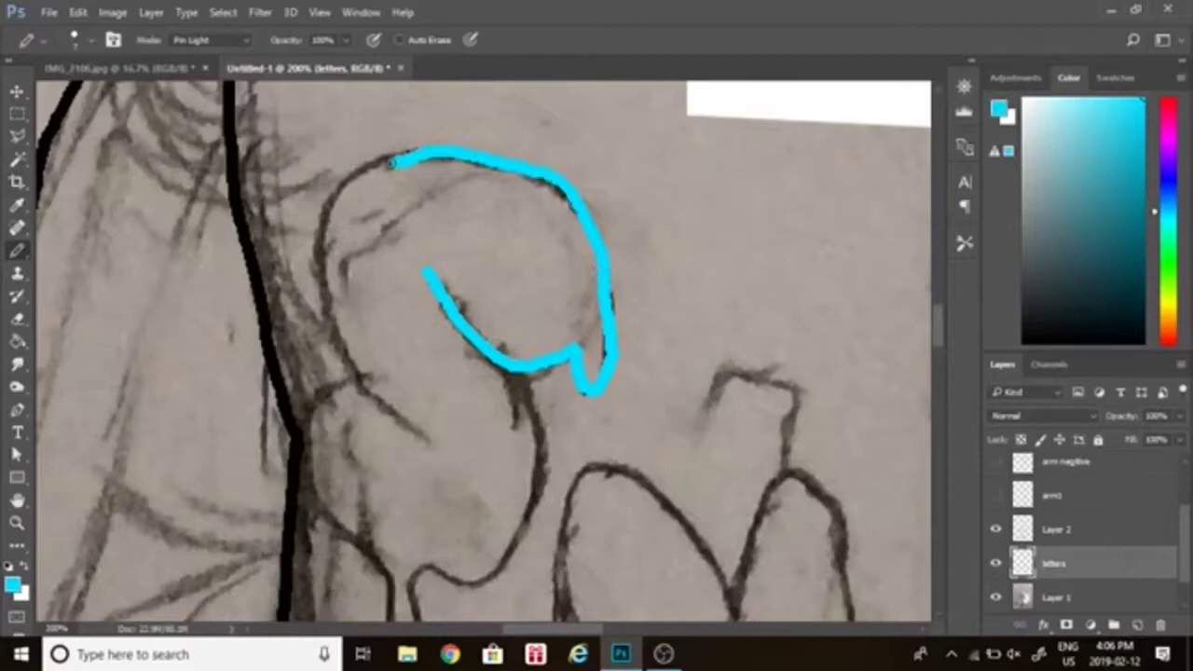
- Complete the cyan outline of the dripping letter S on the letters layer
mouse_move(515, 370)
left_mouse_down()
mouse_move(537, 420)
mouse_move(412, 580)
left_mouse_up()
left_click_drag(939, 326, 938, 338)
mouse_move(354, 233)
left_mouse_down()
mouse_move(301, 285)
mouse_move(417, 492)
left_mouse_up()
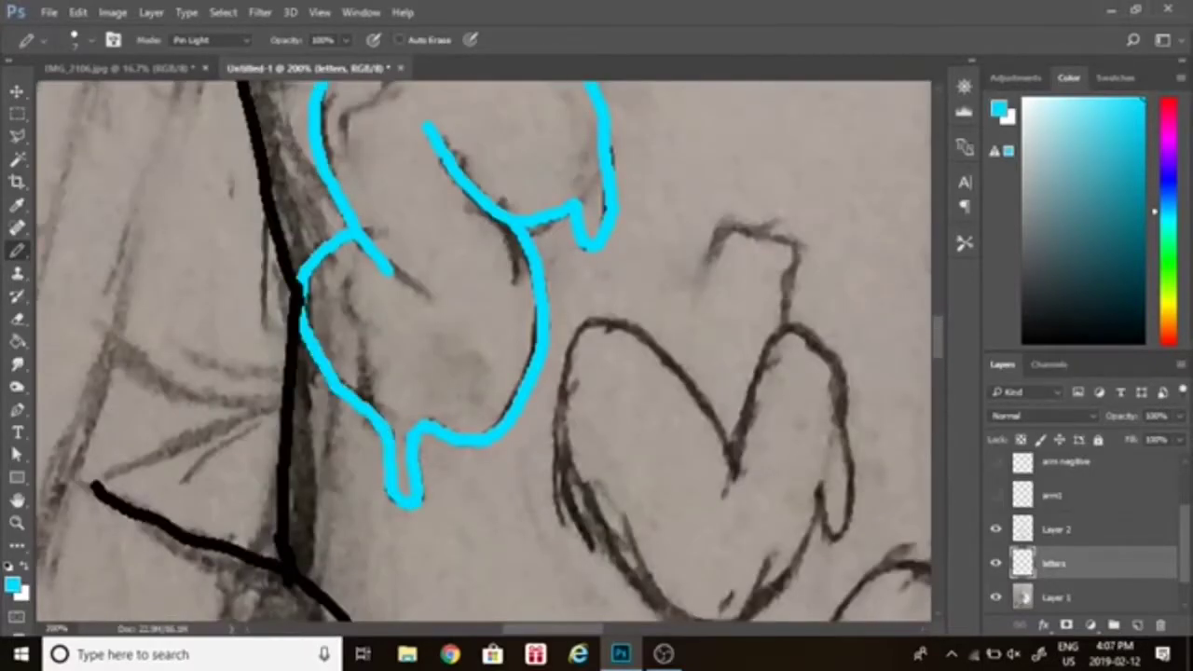
- Outline the dripping, heart-shaped V and the dripping P in cyan over the sketched shirt letters
scroll(485, 350, "down", 4)
scroll(484, 351, "right", 3)
scroll(485, 351, "up", 2)
mouse_move(592, 385)
left_mouse_down()
mouse_move(627, 266)
mouse_move(673, 413)
left_mouse_up()
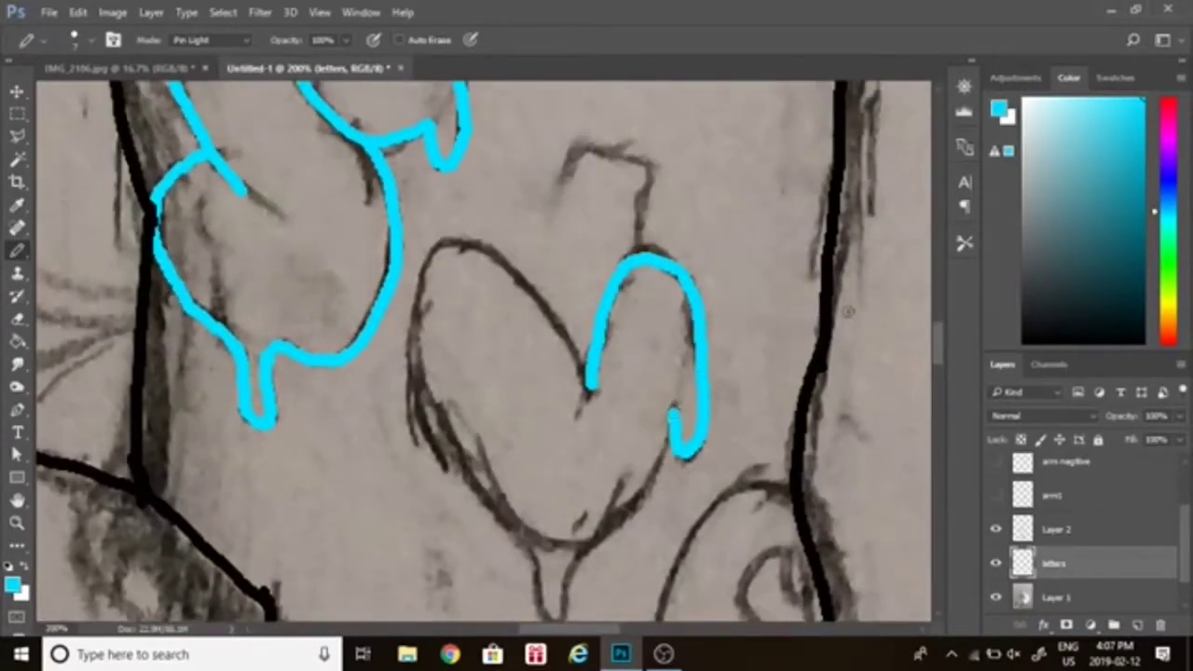
scroll(672, 413, "down", 3)
mouse_move(673, 291)
left_mouse_down()
mouse_move(638, 387)
mouse_move(568, 482)
mouse_move(530, 411)
mouse_move(477, 356)
mouse_move(425, 138)
mouse_move(590, 263)
left_mouse_up()
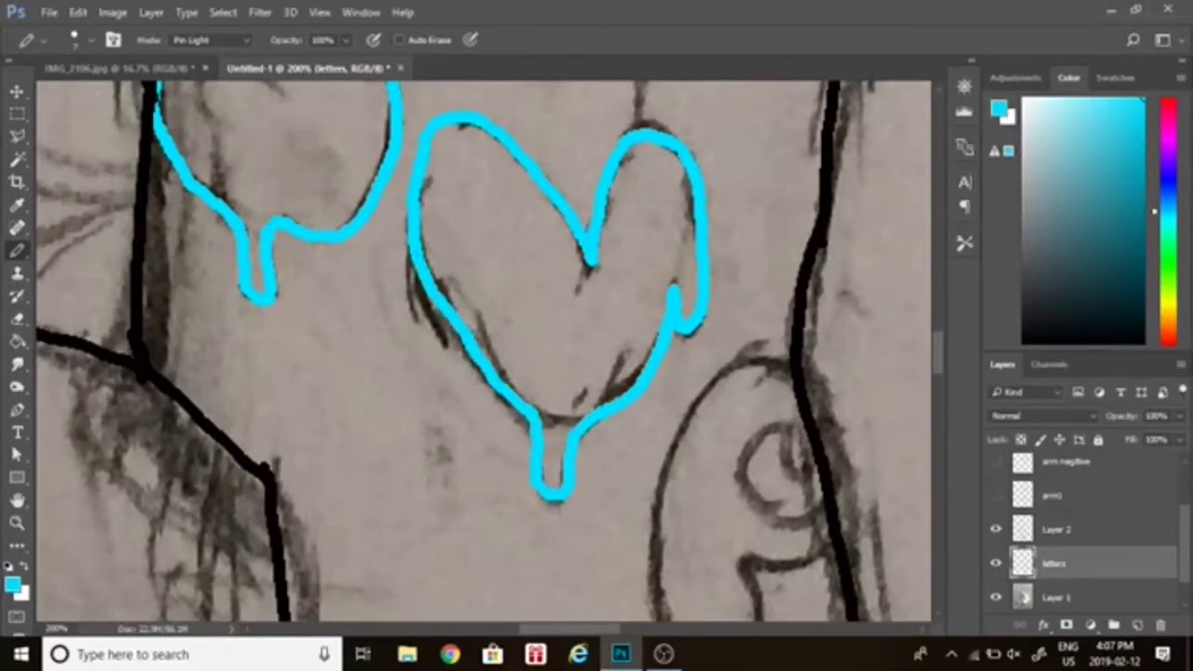
scroll(590, 263, "down", 3)
mouse_move(791, 198)
left_mouse_down()
mouse_move(703, 239)
mouse_move(727, 587)
mouse_move(804, 420)
left_mouse_up()
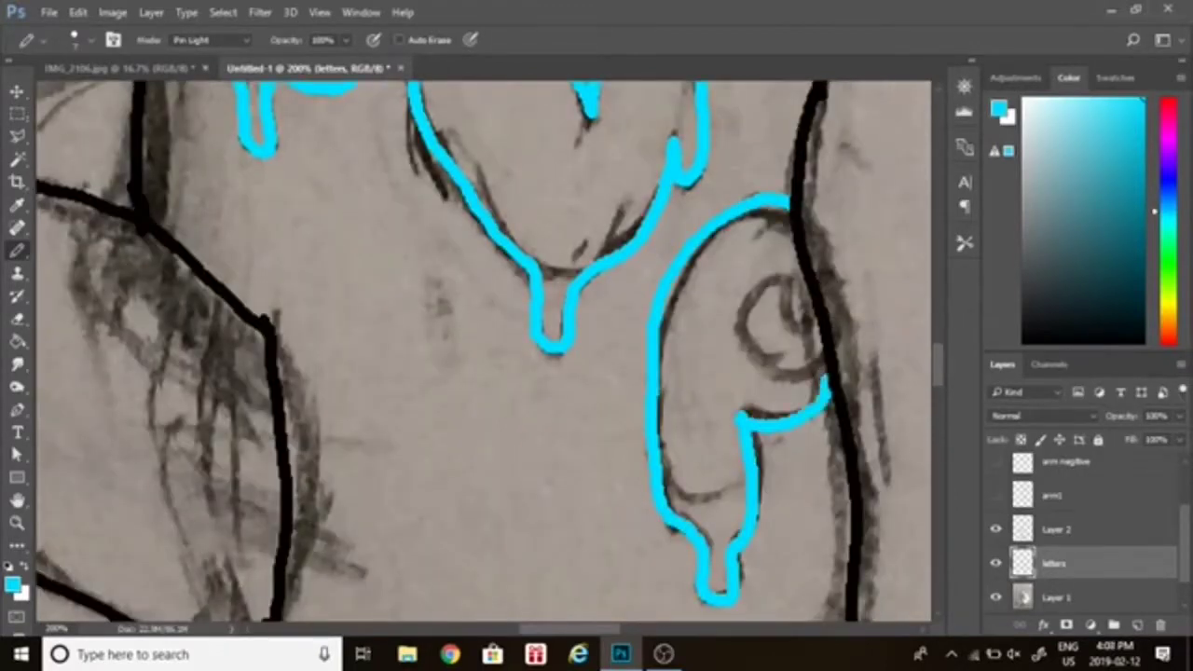
key("l")
left_click_drag(816, 167, 618, 397)
key("Escape")
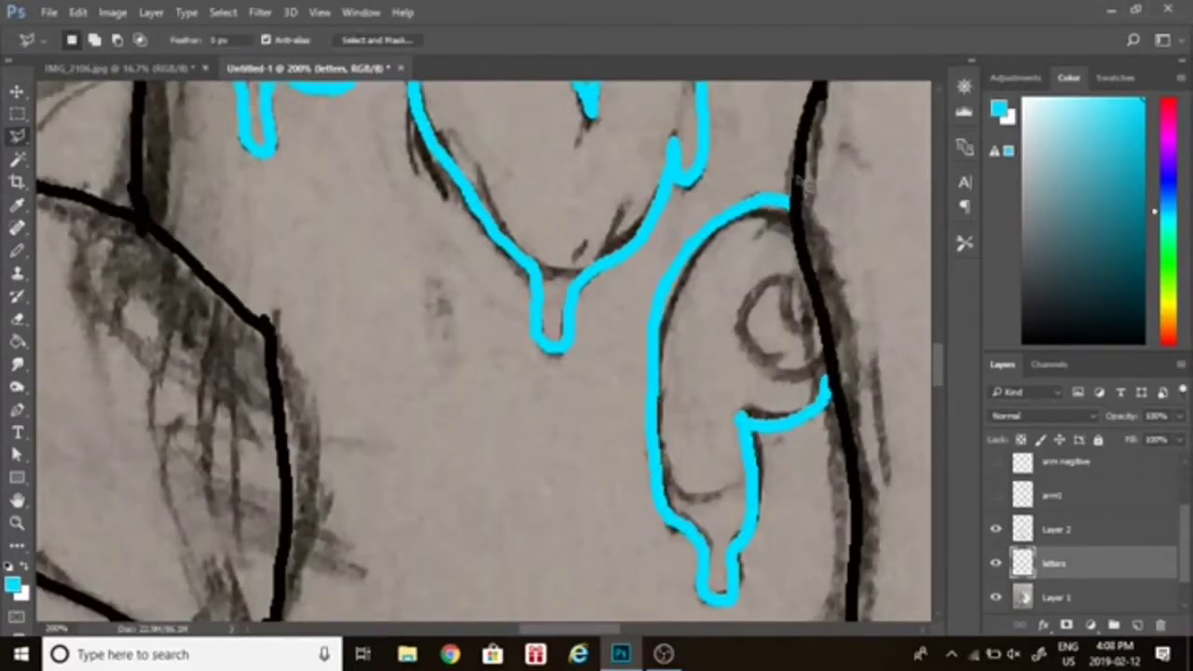
- Select the P outline with the Polygonal Lasso, move it up and inward from the body's side line, and deselect it
left_click(813, 179)
left_click(736, 181)
left_click(657, 248)
left_click(601, 403)
left_click(782, 604)
left_click(812, 159)
key("v")
key("ctrl+t")
mouse_move(771, 323)
left_mouse_down()
mouse_move(754, 320)
mouse_move(742, 274)
left_mouse_up()
key("Return")
key("ctrl+d")
- Extend the top of the P to the body line and draw a heart-shaped hole inside its bowl in cyan
key("b")
left_click_drag(772, 185, 793, 198)
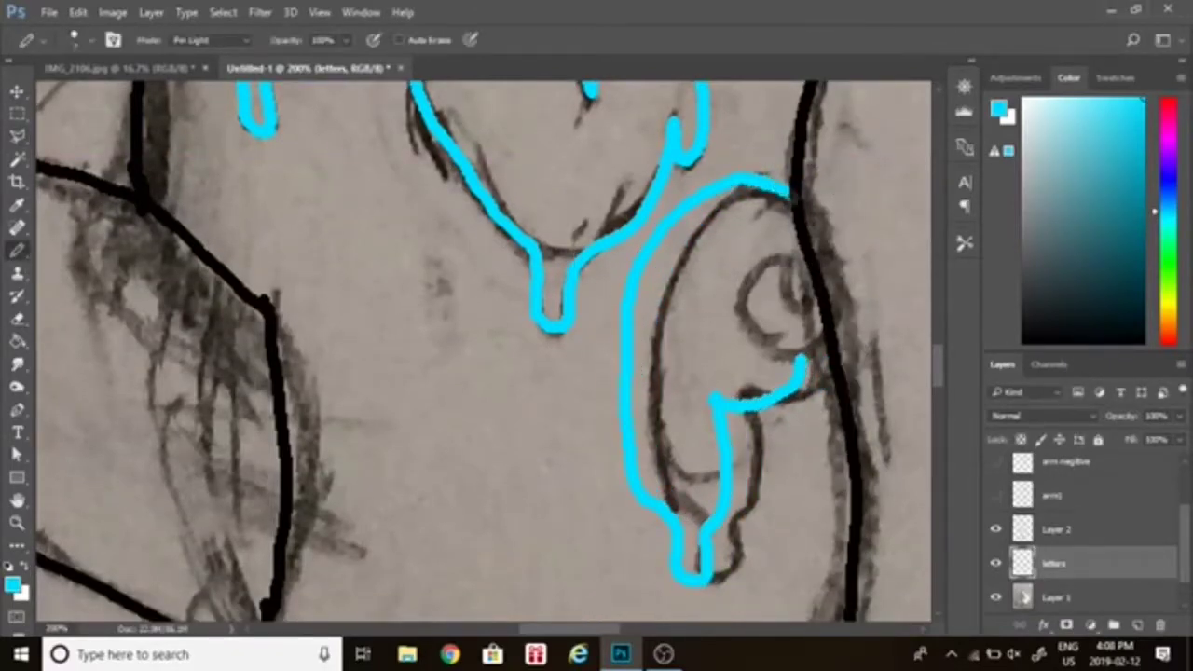
left_click_drag(740, 292, 713, 347)
key("ctrl+minus")
key("ctrl+minus")
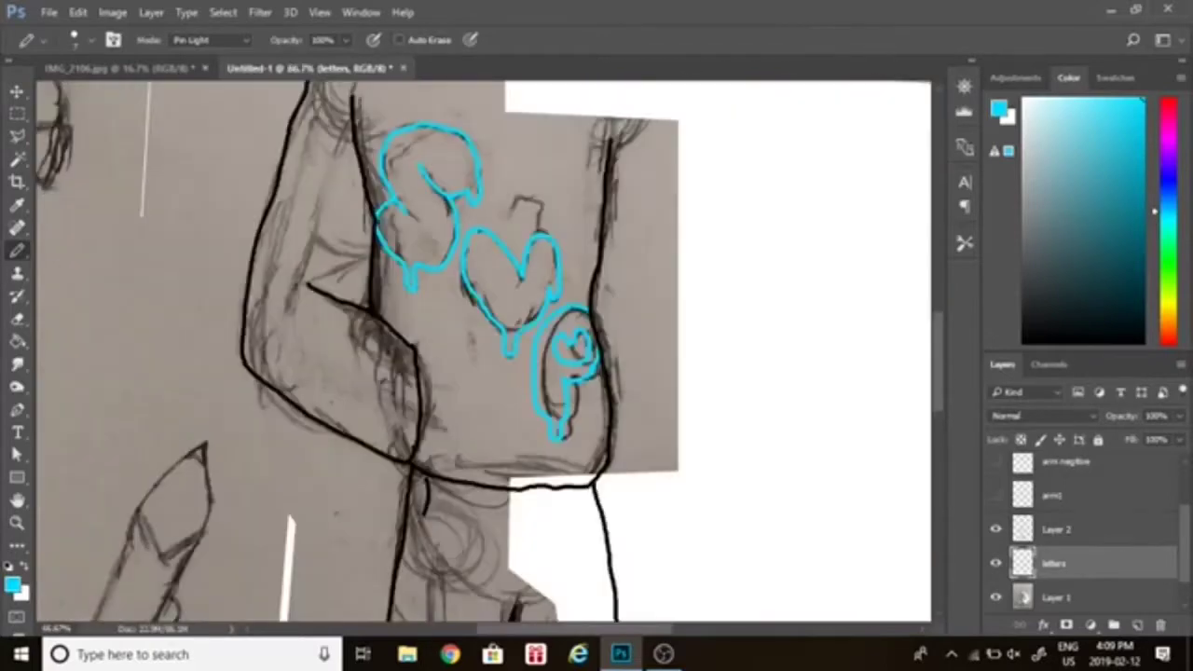
- Try to nudge the S outline with a Polygonal Lasso selection and the Move tool, and clear the selection
key("l")
left_click(468, 98)
left_click(360, 103)
left_click(320, 261)
left_click(396, 298)
left_click(17, 92)
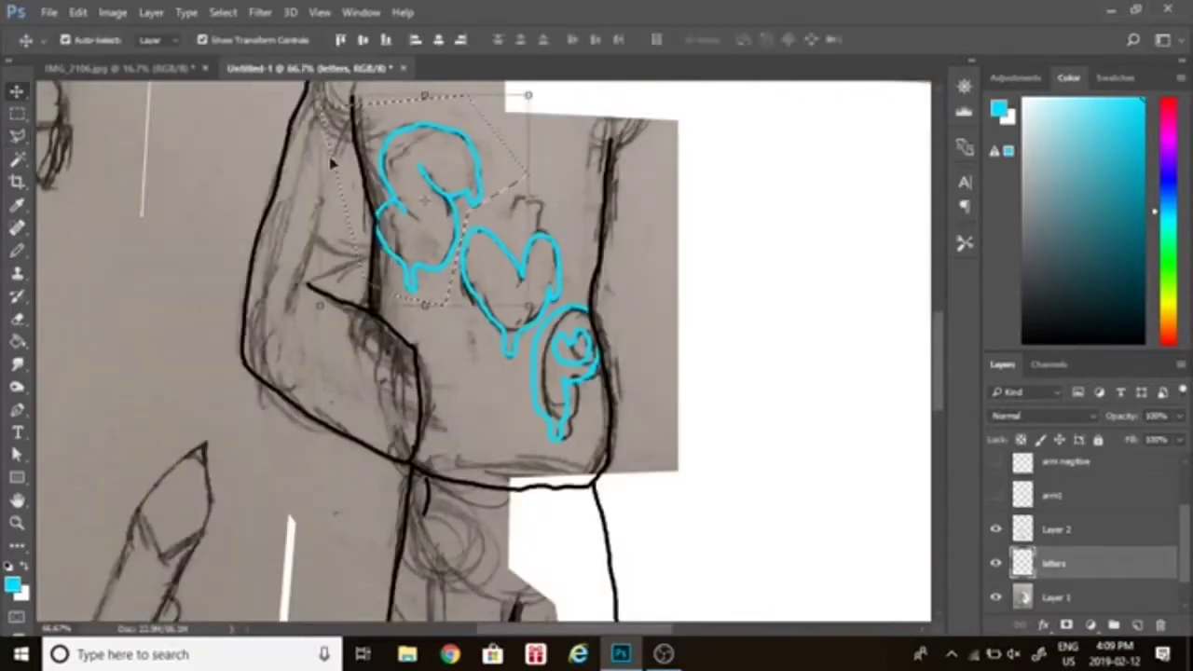
left_click_drag(375, 175, 375, 174)
left_click(17, 136)
key("ctrl+d")
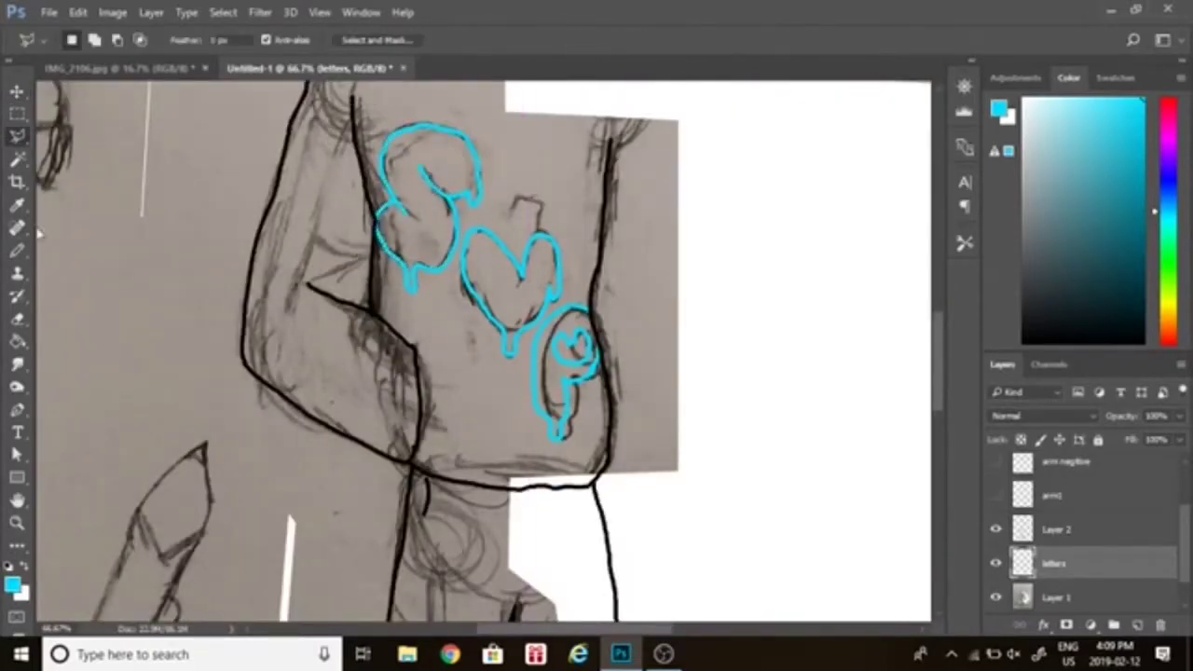
left_click(17, 341)
left_click(424, 219)
key("ctrl+z")
- Fill the inside of the S with cyan using the Paint Bucket
left_click(17, 523)
left_click(471, 214)
left_click(471, 214)
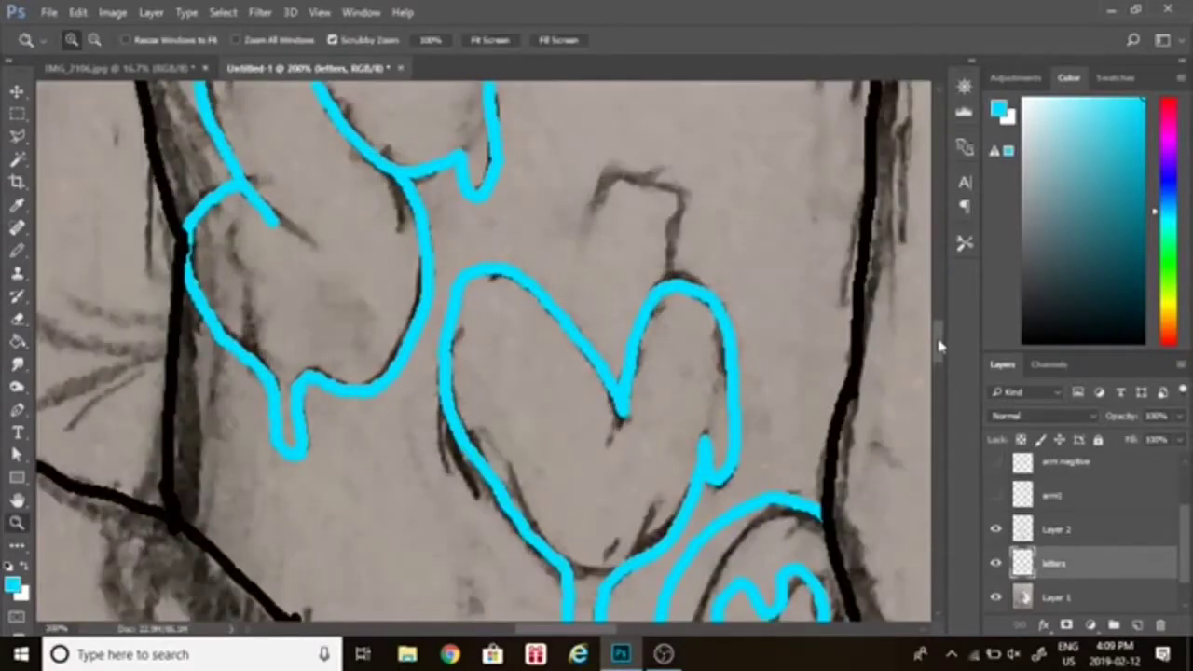
left_click_drag(939, 345, 939, 334)
left_click(17, 341)
left_click(408, 259)
- Try to erase an inner detail line in the filled S with a 6 px eraser
left_click(17, 319)
left_click(92, 43)
left_click_drag(114, 97, 69, 100)
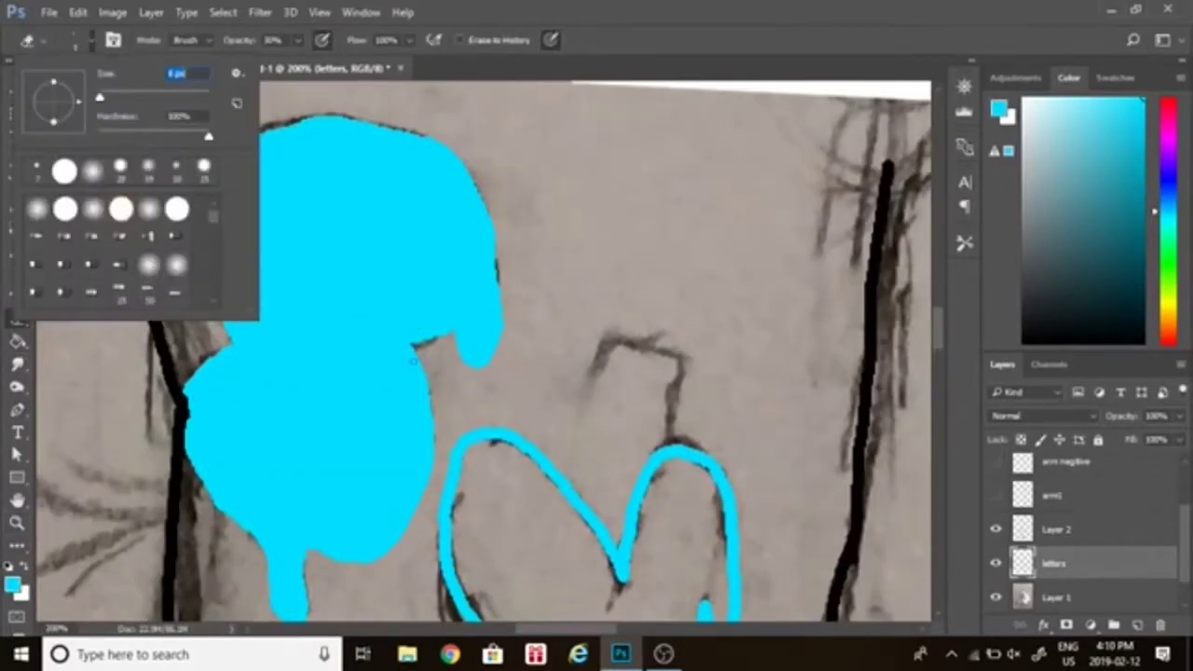
left_click_drag(413, 344, 357, 287)
key("ctrl+z")
key("l")
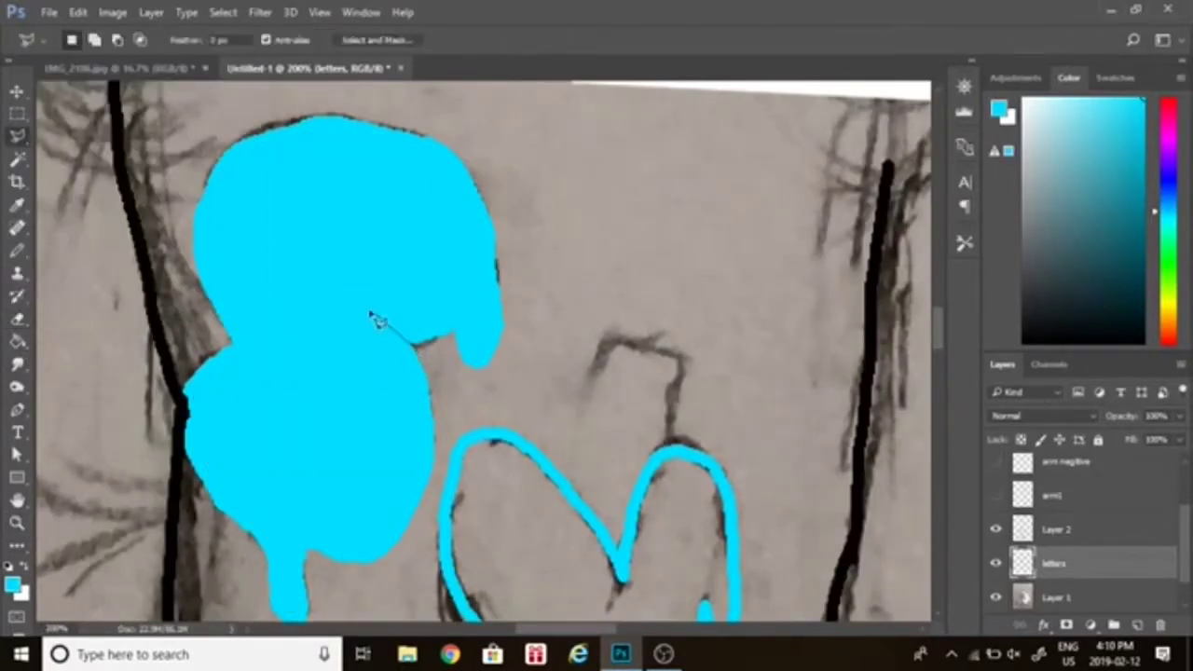
- Set the drawing colour to black and draw the curved inner detail lines on the S
key("b")
left_click(1022, 340)
left_click_drag(413, 347, 324, 220)
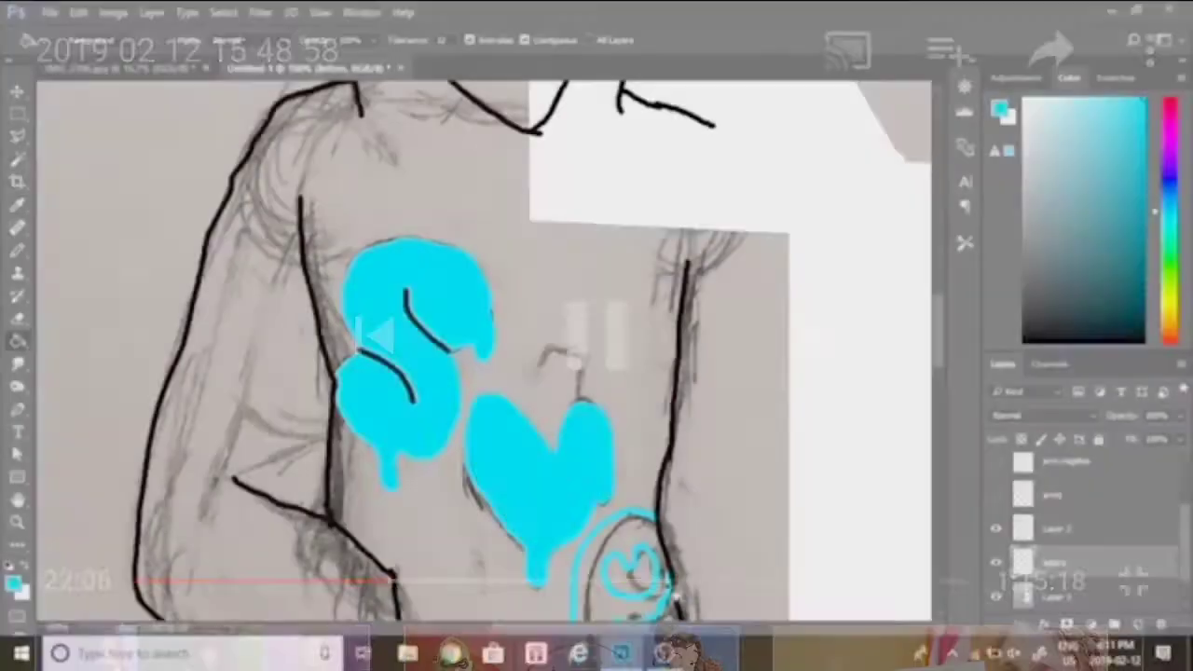
- Check the P's outline up close and fill the letter with cyan around its heart-shaped hole
left_click_drag(938, 332, 939, 358)
left_click(17, 523)
left_click(680, 381)
left_click(679, 381)
left_click(18, 252)
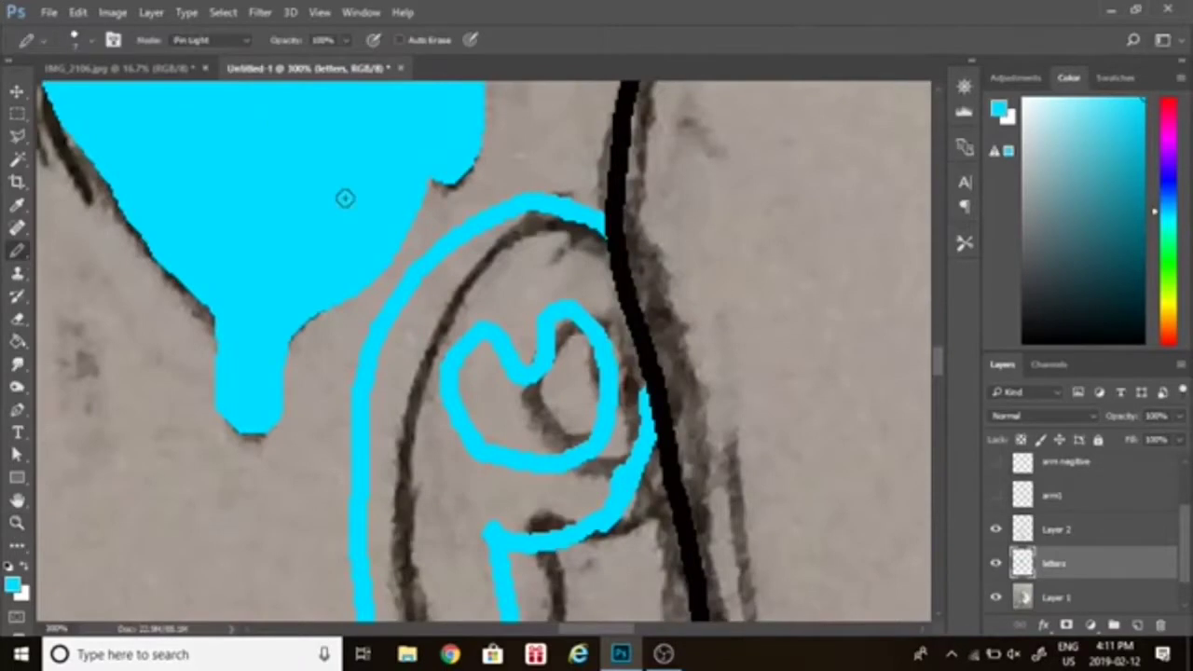
key("ctrl+minus")
key("ctrl+minus")
left_click(17, 342)
left_click(468, 399)
key("ctrl+minus")
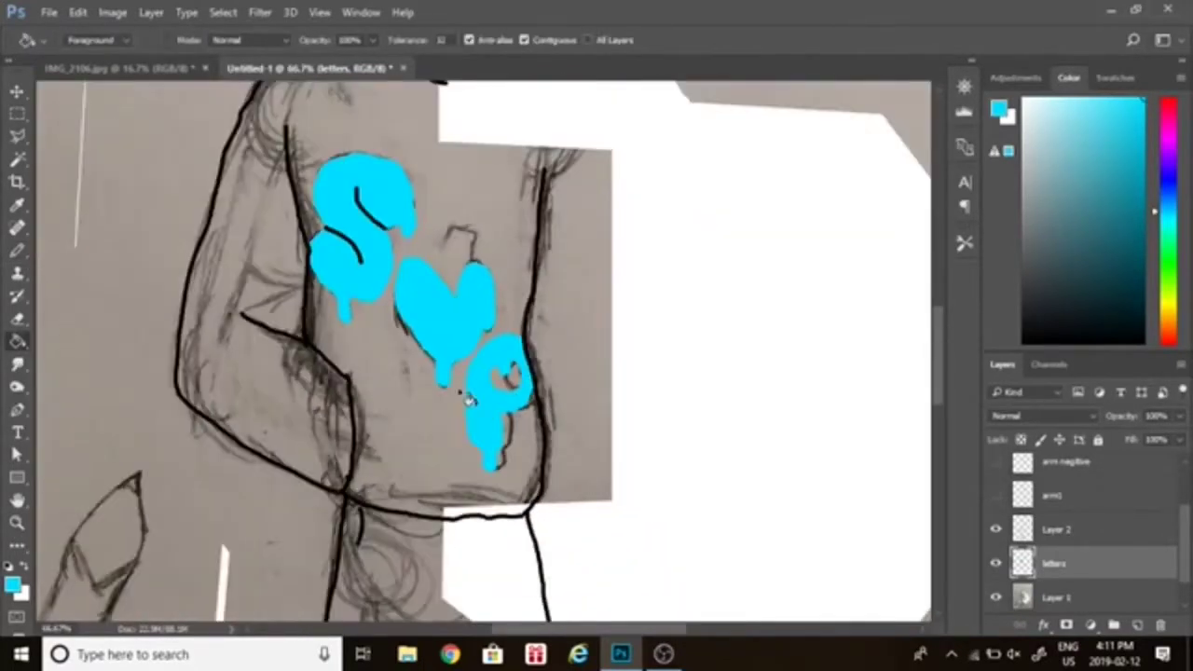
- Select the filled S, V and P with the Magic Wand and copy them to a new layer
left_click(18, 159)
left_click(370, 224)
left_click(458, 326)
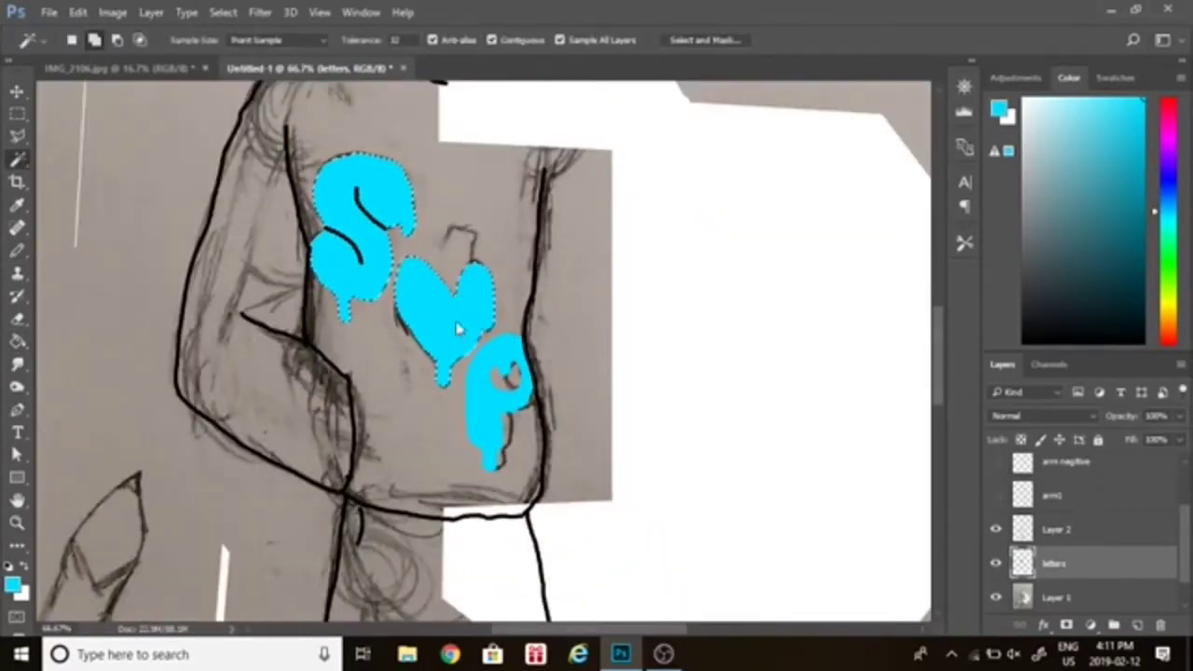
left_click(484, 385)
key("ctrl+j")
- Enlarge the eraser, hide the original letters layer and rename the copied layer as letter 2
left_click(17, 523)
left_click(534, 375)
left_click(533, 376)
left_click(534, 376)
left_click(17, 319)
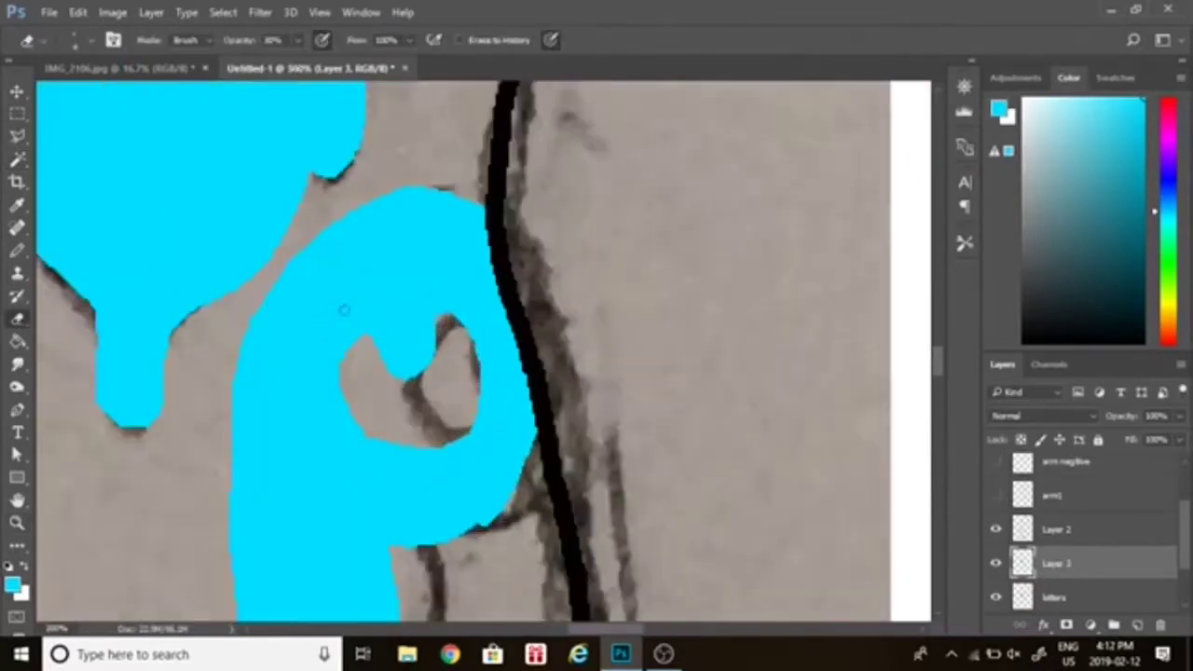
left_click(91, 40)
left_click_drag(101, 97, 108, 97)
left_click(996, 598)
type("ter 2")
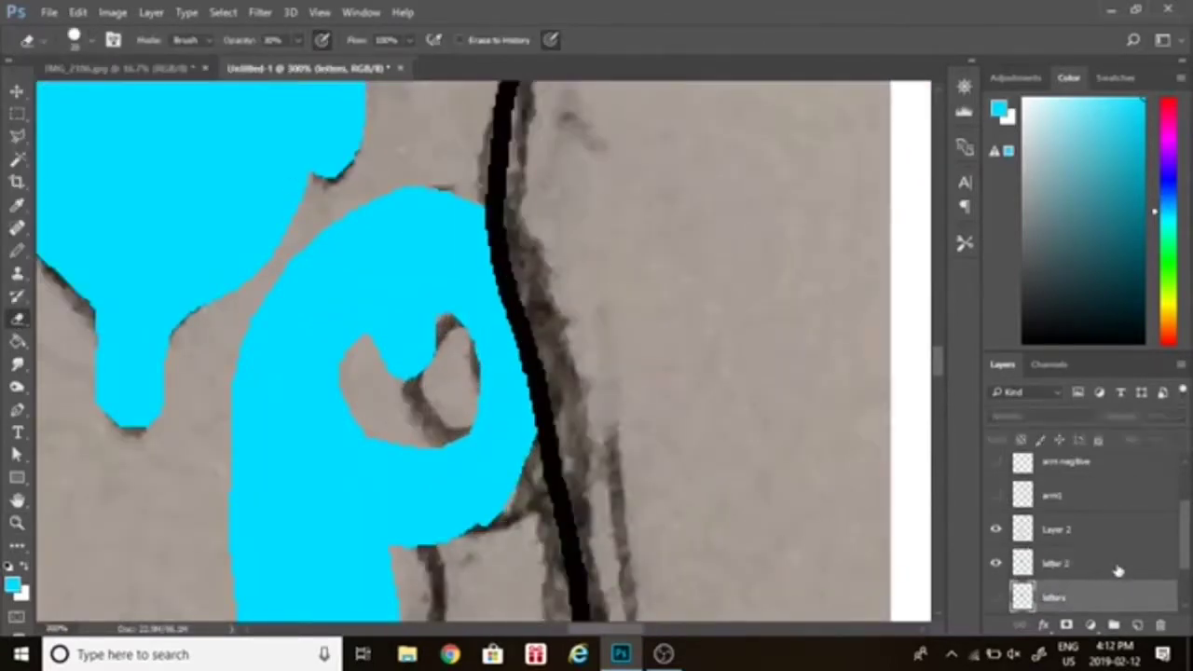
key("Return")
- Check how the P meets the body outline by toggling the Layer 1 sketch and the Layer 2 line art
mouse_move(473, 224)
left_mouse_down()
mouse_move(499, 254)
mouse_move(508, 224)
left_mouse_up()
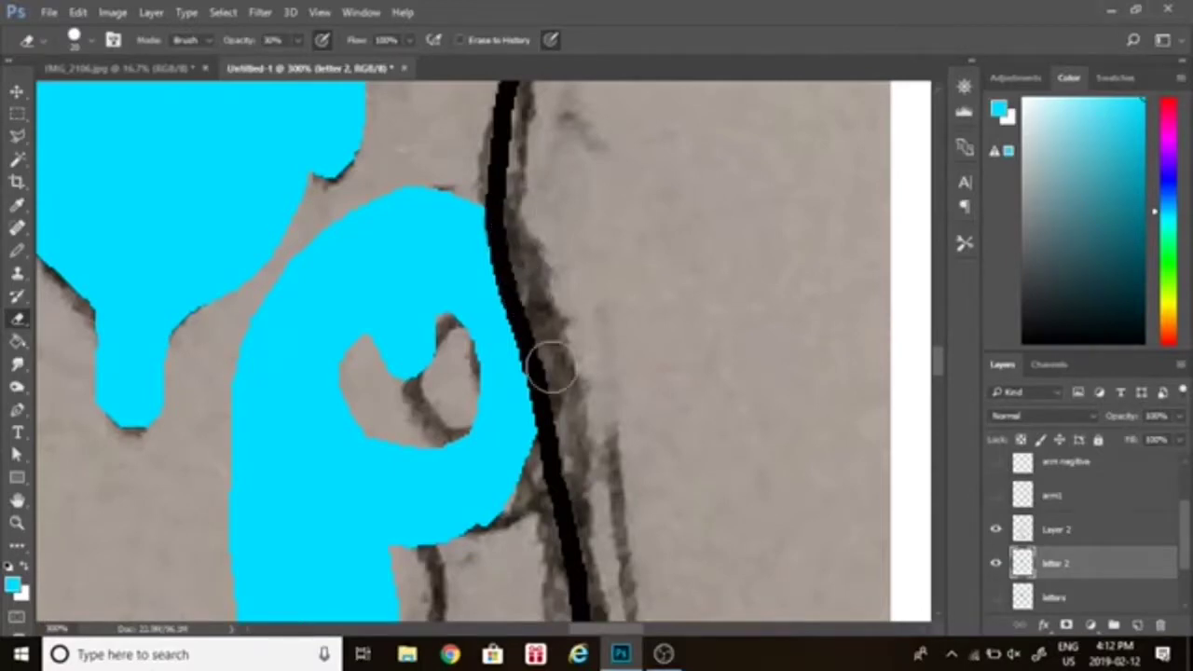
left_click_drag(1182, 520, 1182, 557)
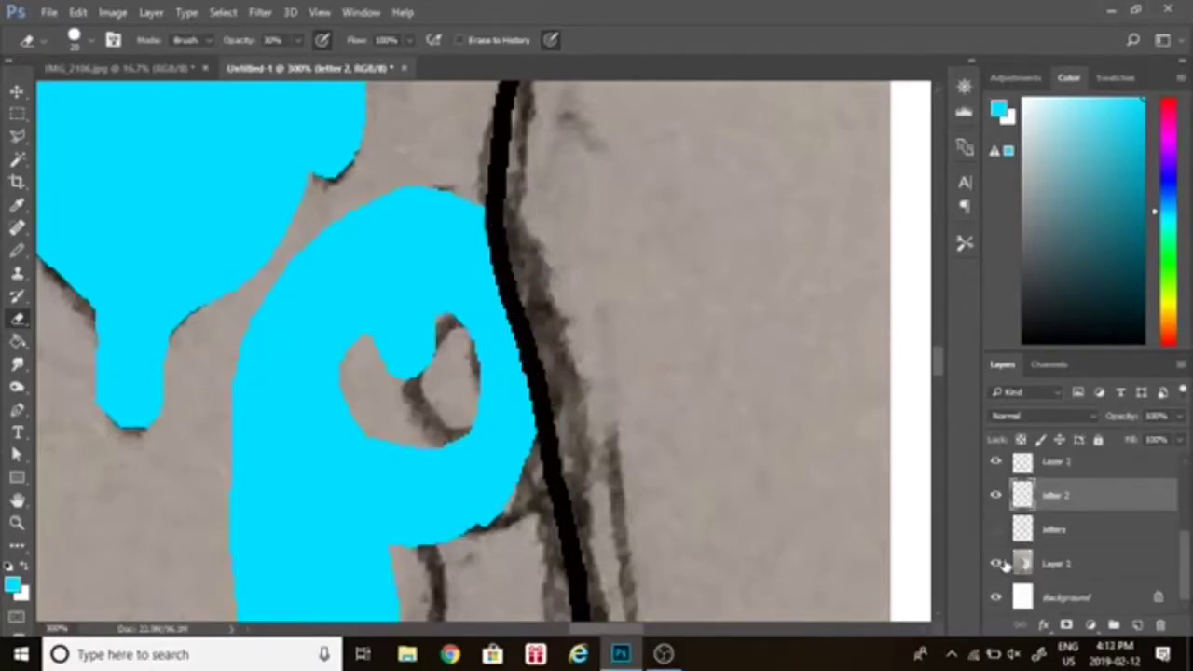
left_click(996, 563)
left_click(997, 563)
left_click(997, 462)
left_click(997, 463)
key("ctrl+minus")
key("ctrl+minus")
key("ctrl+minus")
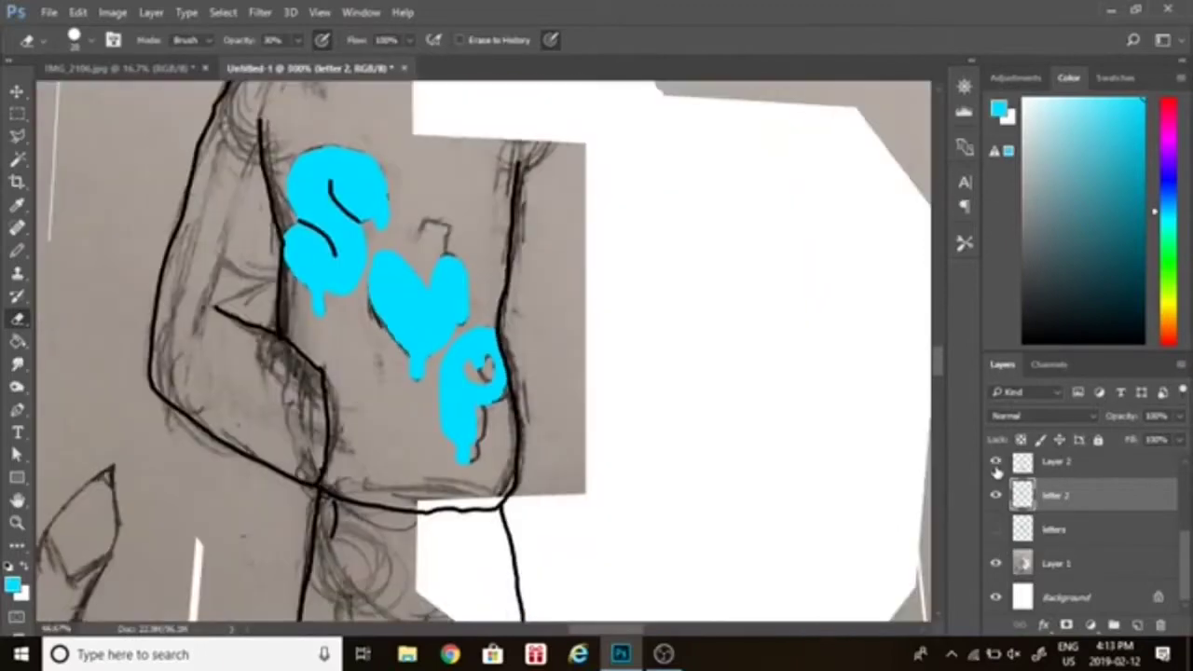
- Inspect the S's outer edge up close where it touches the body line
key("z")
left_click(274, 245)
left_click(274, 245)
left_click(274, 248)
left_click(274, 248)
key("e")
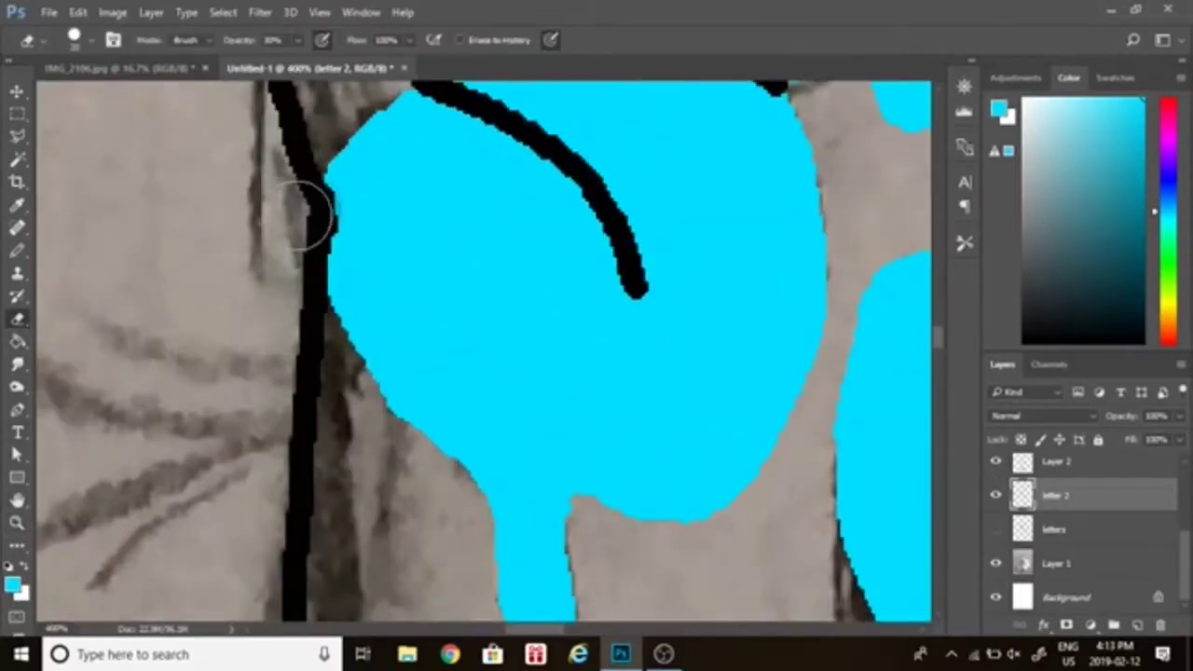
- Select the cyan letters on letter 2 with the Magic Wand and copy them to another new layer
key("ctrl+1")
key("w")
left_click(491, 308)
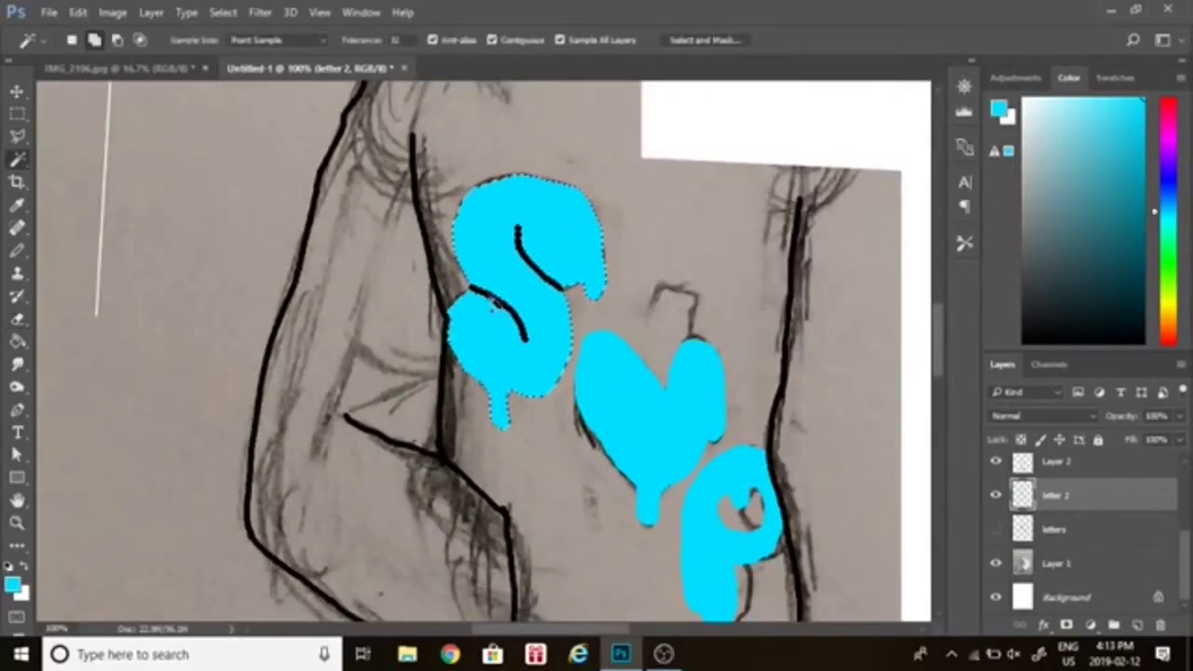
left_click(709, 520)
key("ctrl+j")
key("ctrl+minus")
- Add a thin white outside Stroke effect to the newly copied letters on Layer 3
right_click(1079, 500)
left_click(770, 107)
left_click_drag(606, 80, 409, 17)
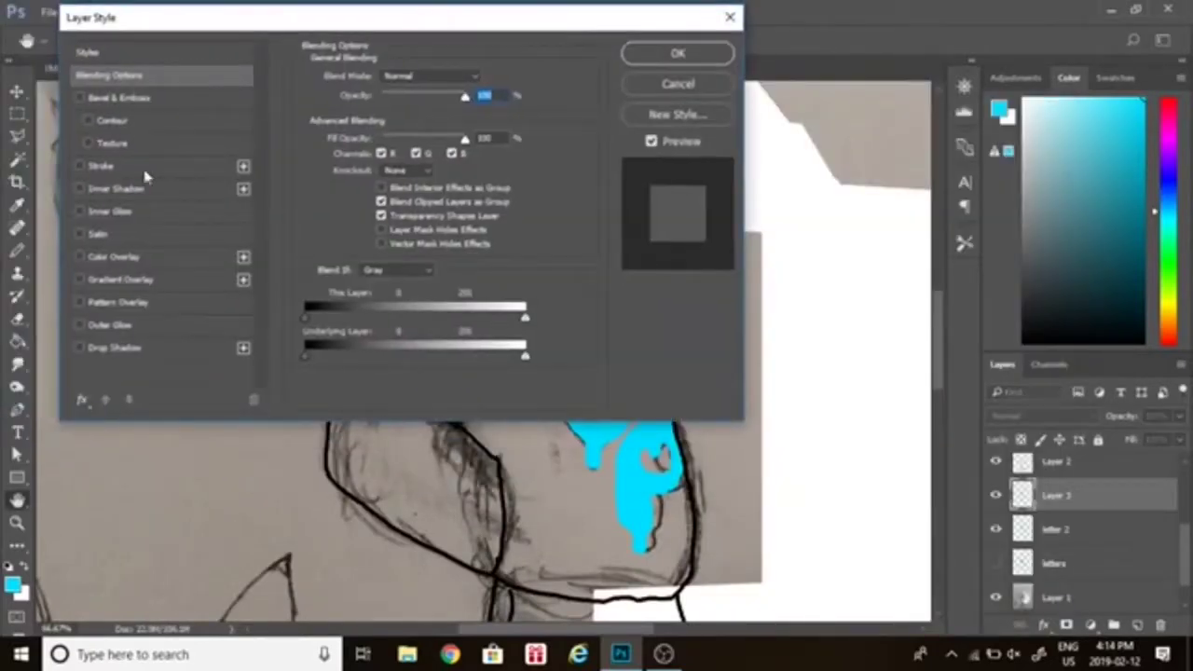
left_click(129, 167)
left_click_drag(376, 80, 365, 85)
left_click(339, 205)
left_click(715, 233)
left_click(1116, 241)
left_click(678, 53)
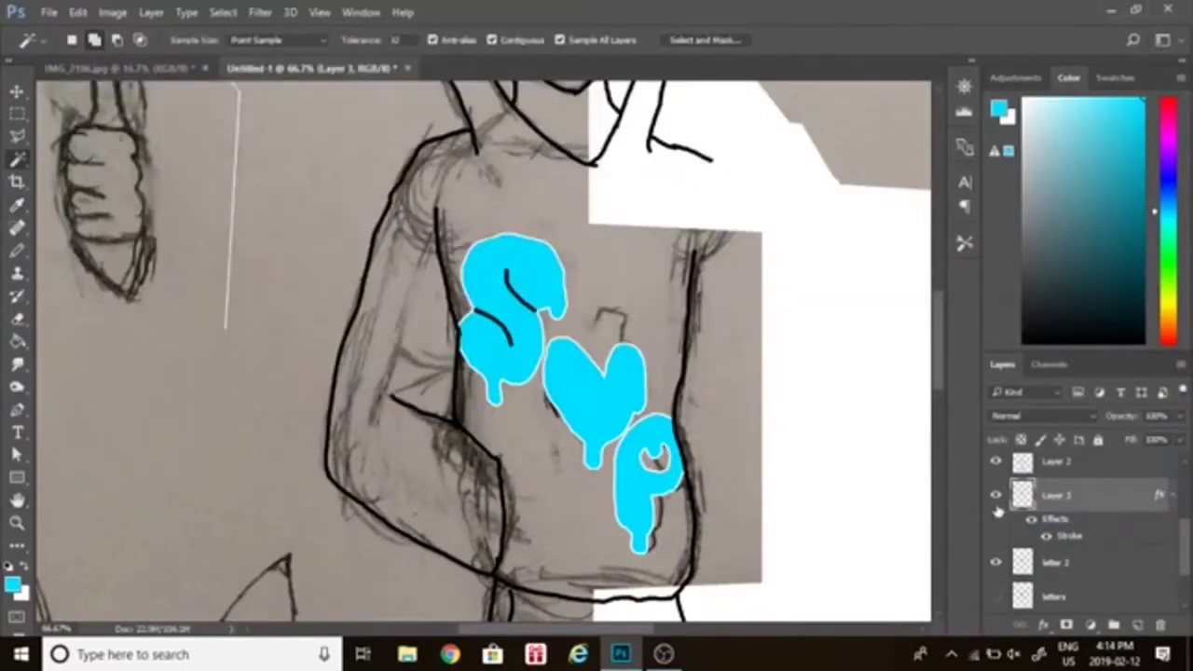
- Add an outside Stroke effect to the letter 2 layer and set its colour to black
right_click(1053, 563)
left_click(879, 34)
left_click_drag(373, 14, 961, 52)
left_click(677, 204)
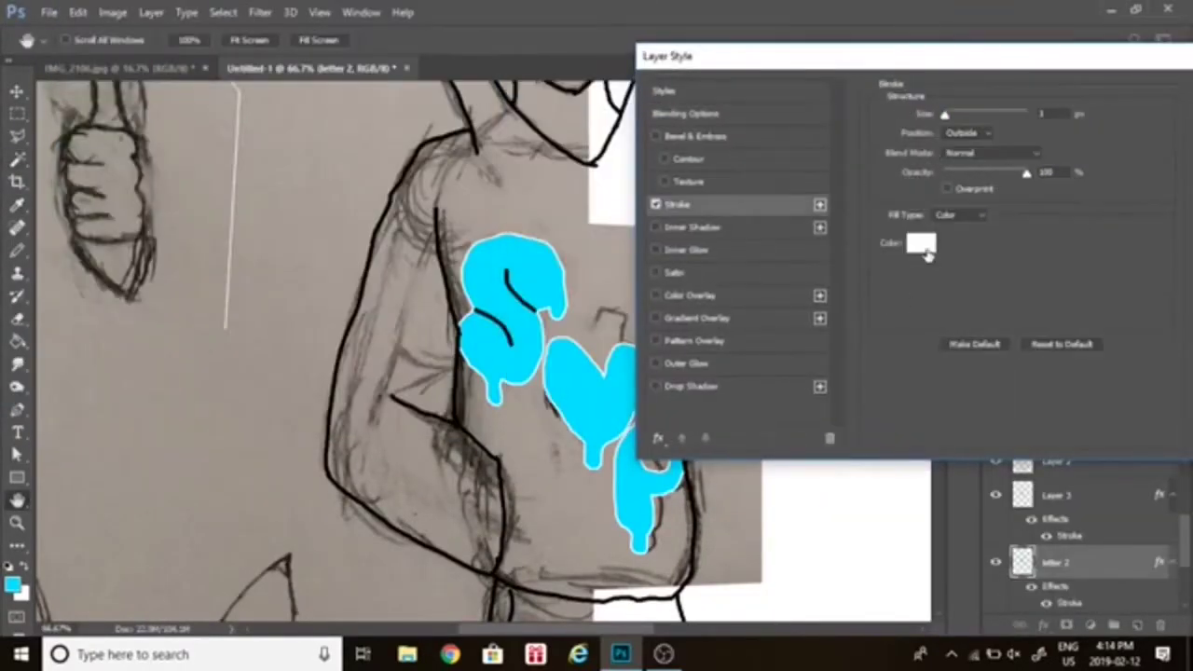
left_click(927, 251)
left_click(936, 471)
left_click(1115, 245)
- Widen the black stroke on letter 2 beyond the white outline, and check it with the line art toggled
left_click_drag(945, 116, 955, 122)
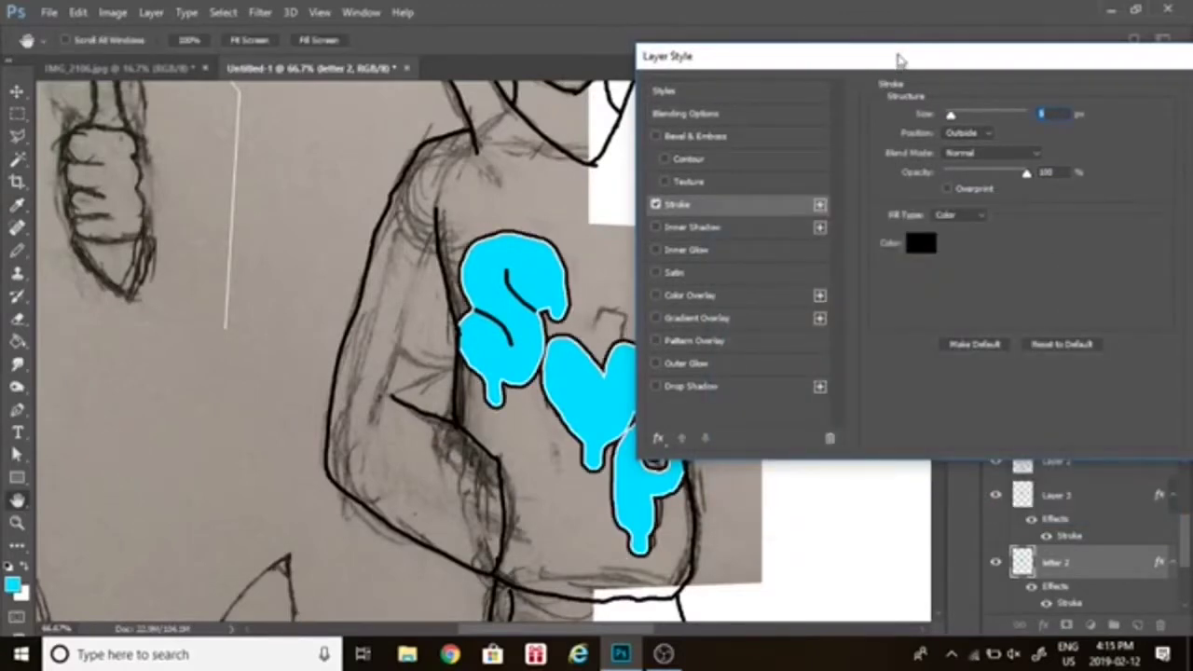
left_click_drag(899, 58, 45, 150)
left_click_drag(97, 208, 94, 212)
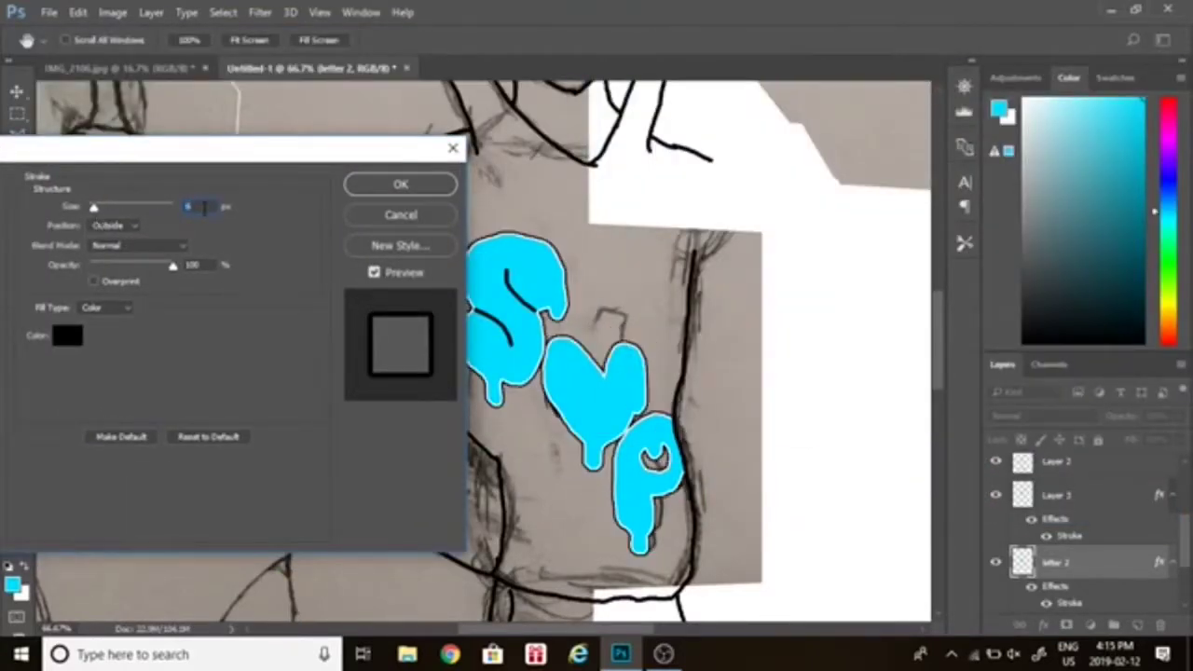
left_click(374, 186)
key("e")
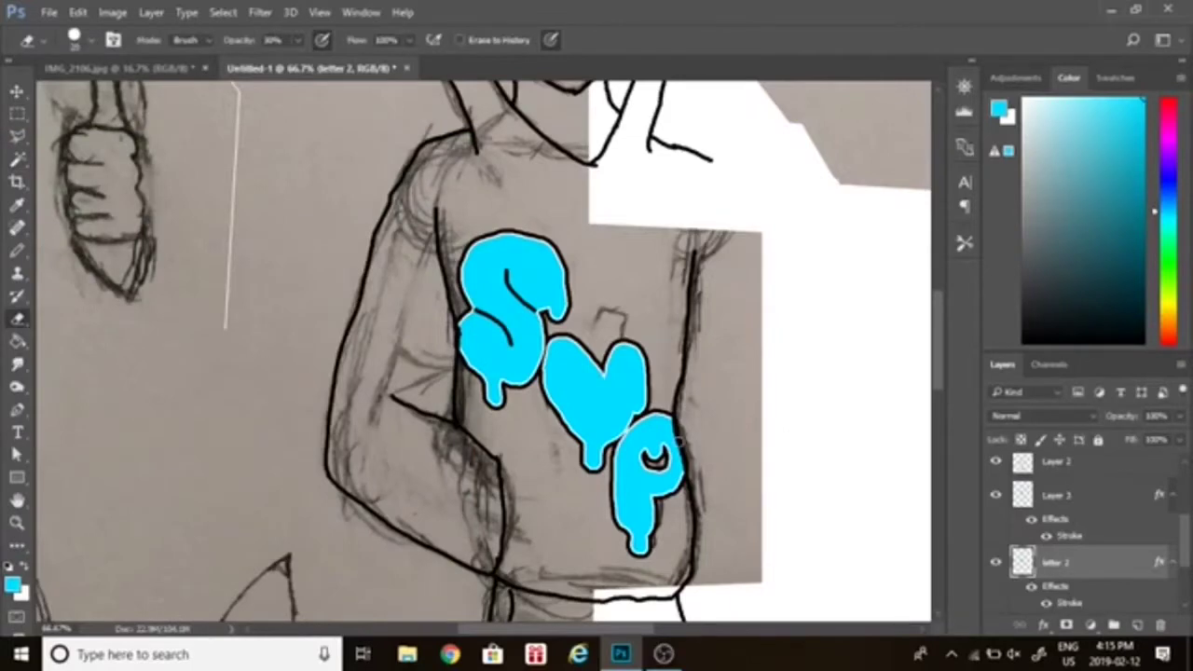
left_click(995, 463)
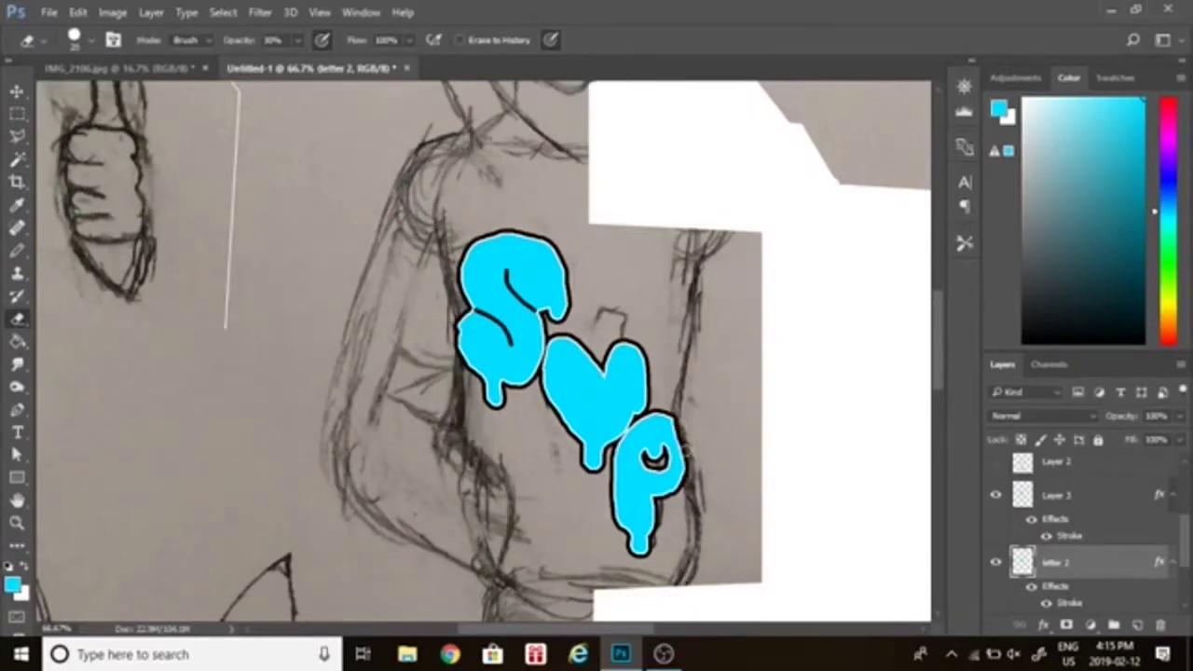
left_click(997, 463)
- Outline the S's two curved inner lines in white on Layer 3 with a 3 px pencil
left_click(17, 523)
double_click(544, 296)
left_click(541, 297)
left_click(1058, 495)
left_click(1023, 99)
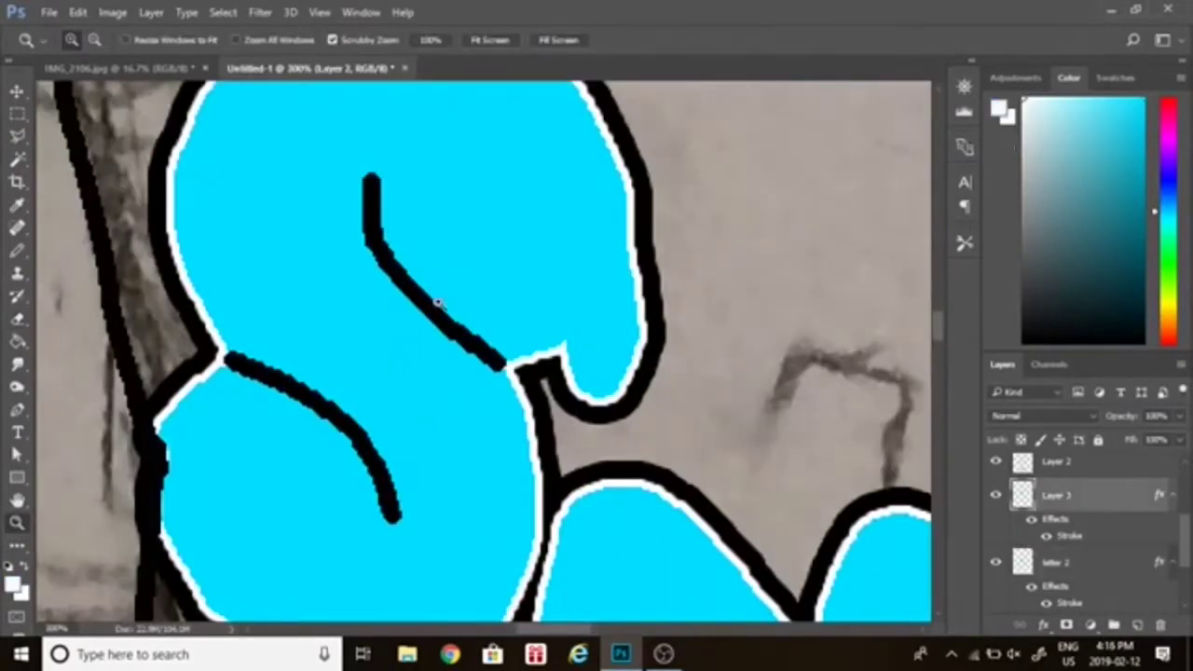
left_click(16, 250)
left_click(92, 40)
left_click(100, 100)
left_click_drag(511, 363, 453, 315)
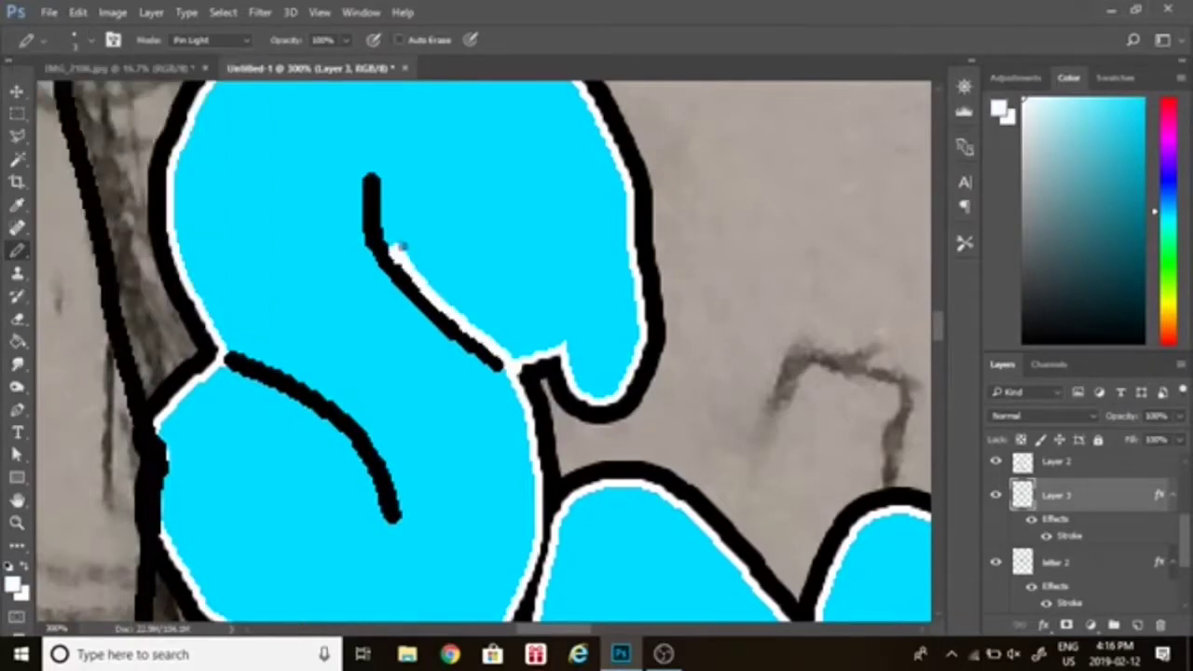
mouse_move(390, 244)
left_mouse_down()
mouse_move(369, 255)
mouse_move(451, 342)
mouse_move(518, 377)
left_mouse_up()
mouse_move(217, 355)
left_mouse_down()
mouse_move(247, 353)
mouse_move(393, 442)
left_mouse_up()
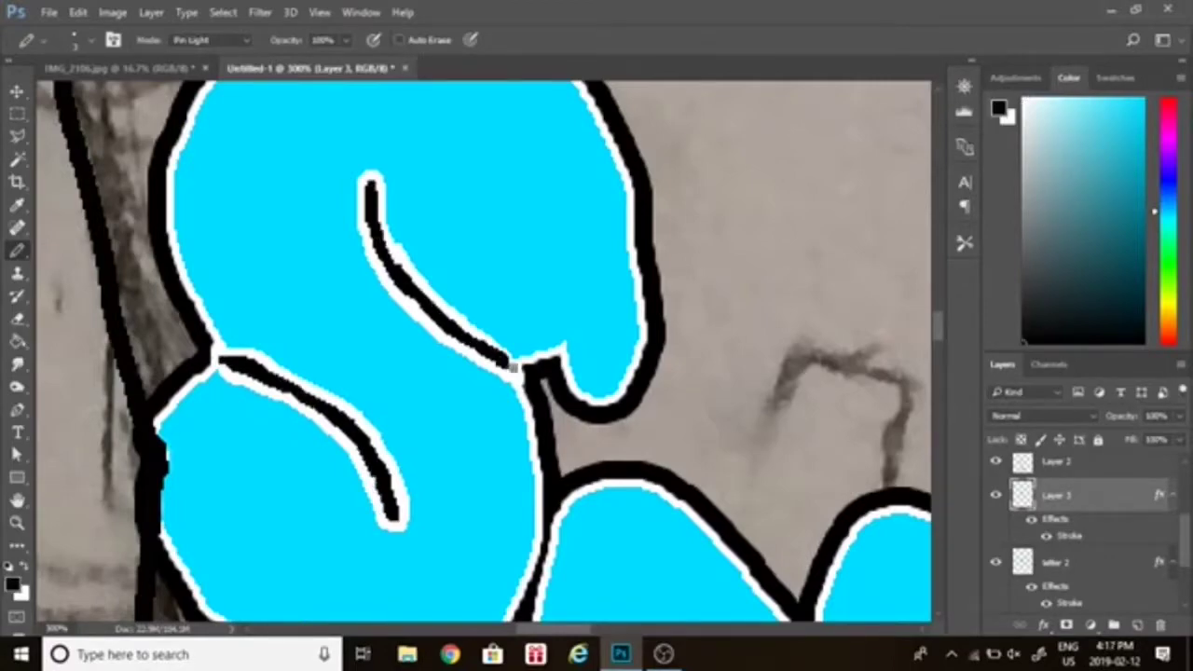
- Hide the Layer 2 line art, the Layer 1 sketch and the Background, keeping the letter layers visible
key("ctrl+minus")
key("ctrl+minus")
key("ctrl+minus")
key("ctrl+minus")
key("ctrl+minus")
left_click_drag(938, 339, 938, 376)
left_click(997, 463)
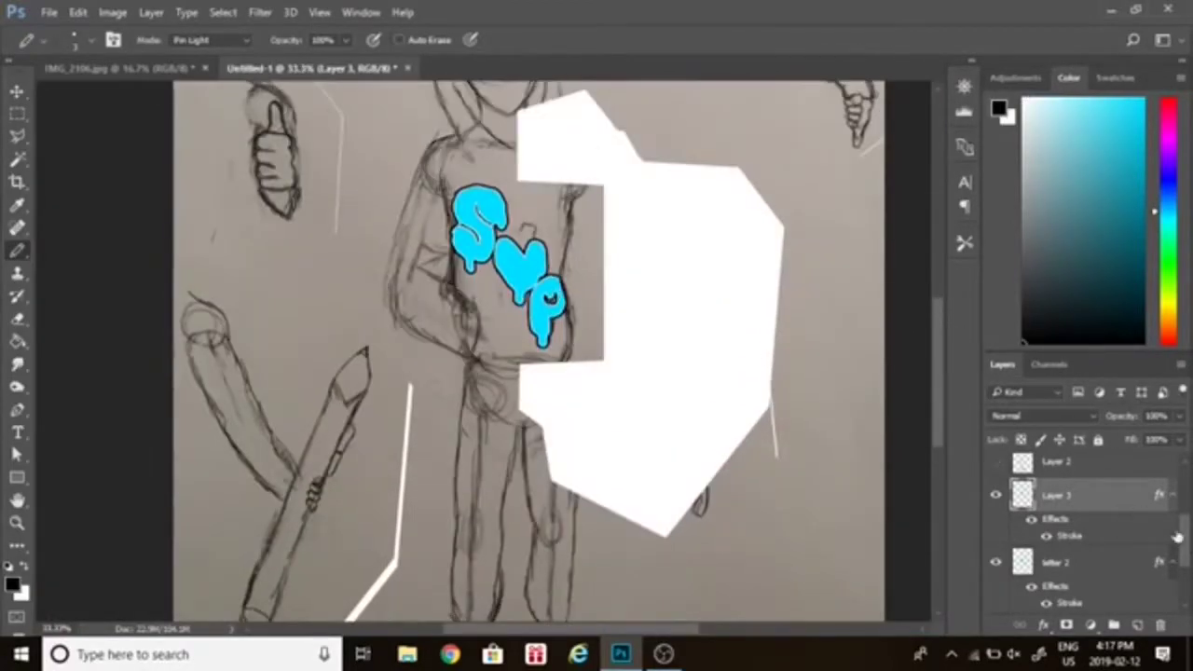
left_click_drag(1181, 537, 1182, 580)
left_click(996, 563)
left_click(997, 598)
left_click(995, 528)
- Merge the visible letter layers into the single letters layer
right_click(1128, 529)
left_click(790, 609)
left_click(996, 563)
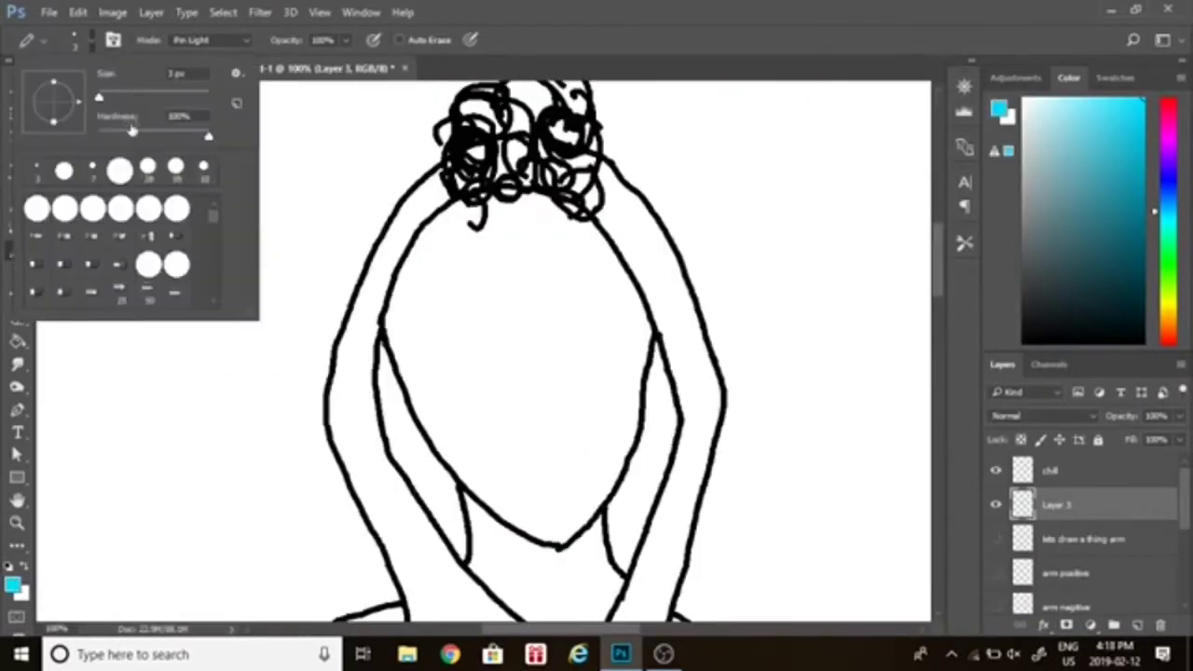
- Paint soft cyan vertical and horizontal guidelines across the face on Layer 3 with the Brush tool, undoing the hard pencil line
left_click_drag(519, 213, 537, 435)
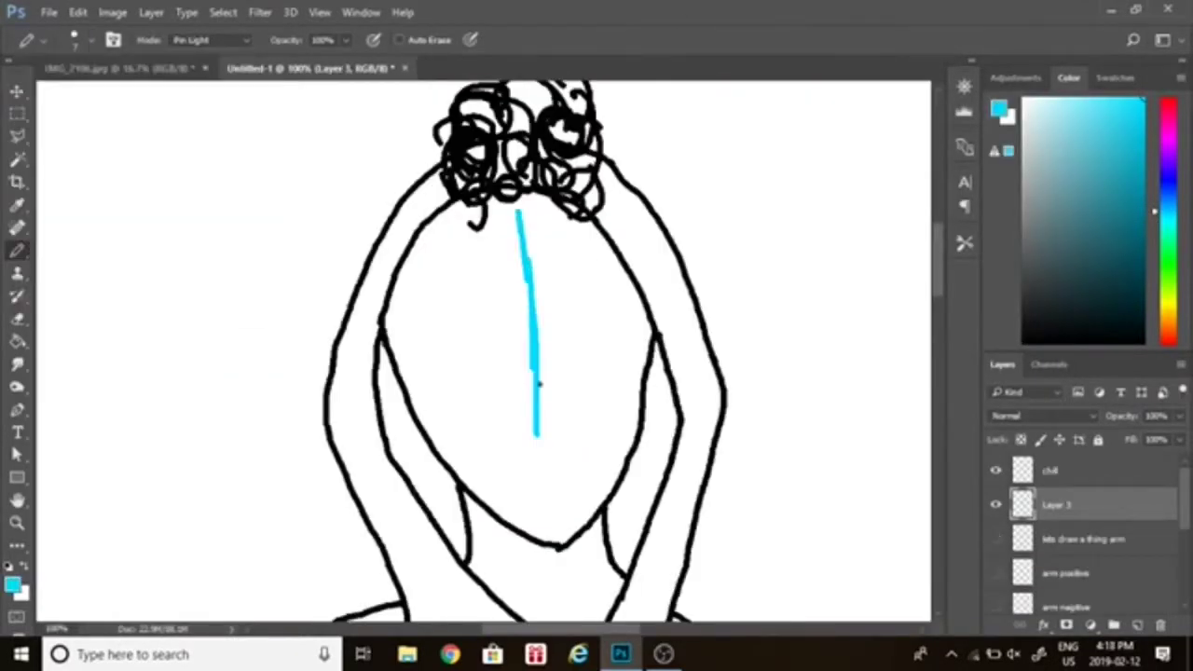
key("ctrl+z")
right_click(17, 249)
left_click(84, 248)
left_click_drag(515, 215, 548, 504)
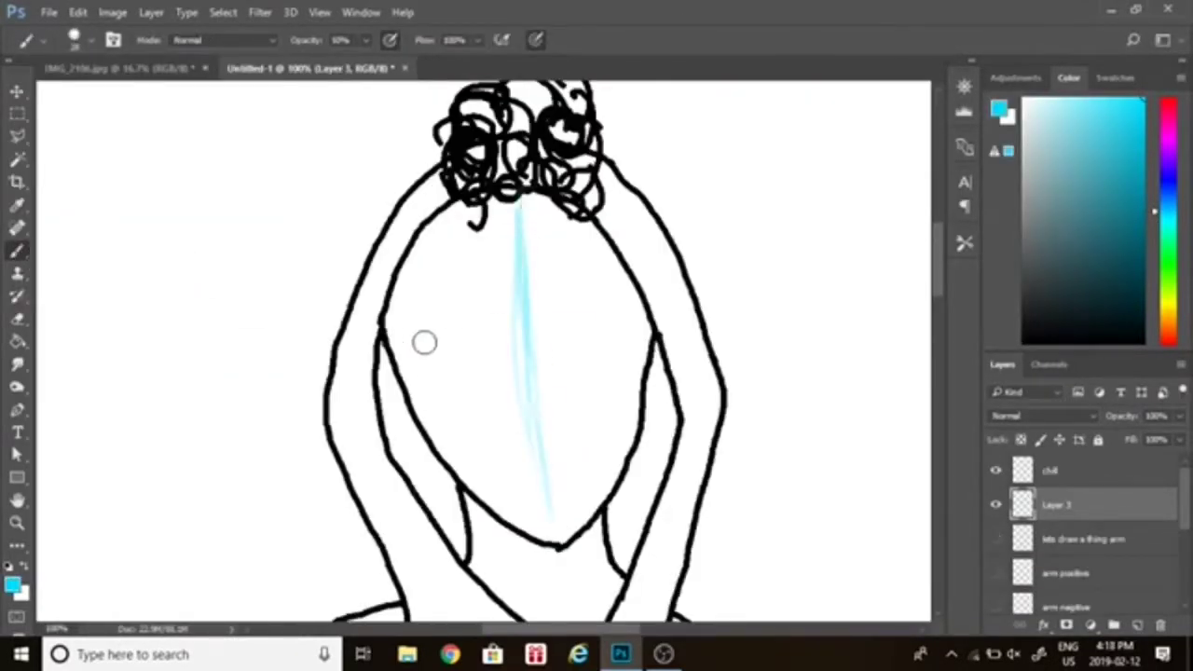
left_click_drag(435, 334, 597, 325)
- Draw the eyes, thick eyebrows, nose and lips in black on the chill layer with the Pencil tool
left_click(1072, 471)
key("d")
right_click(17, 250)
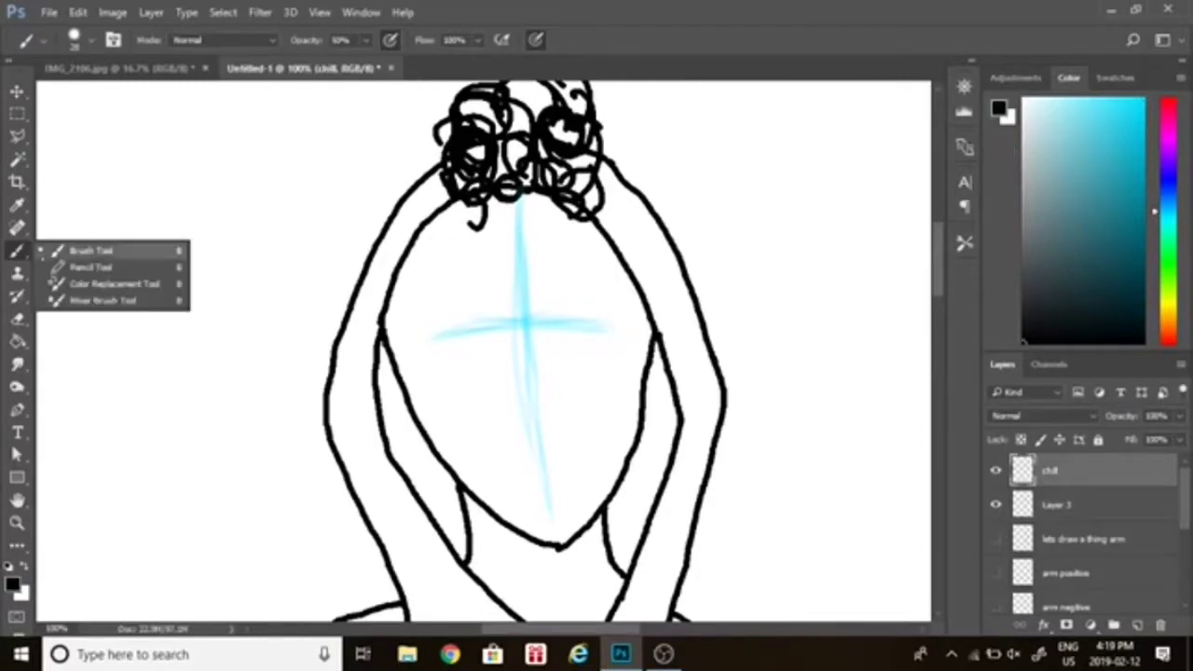
left_click(82, 264)
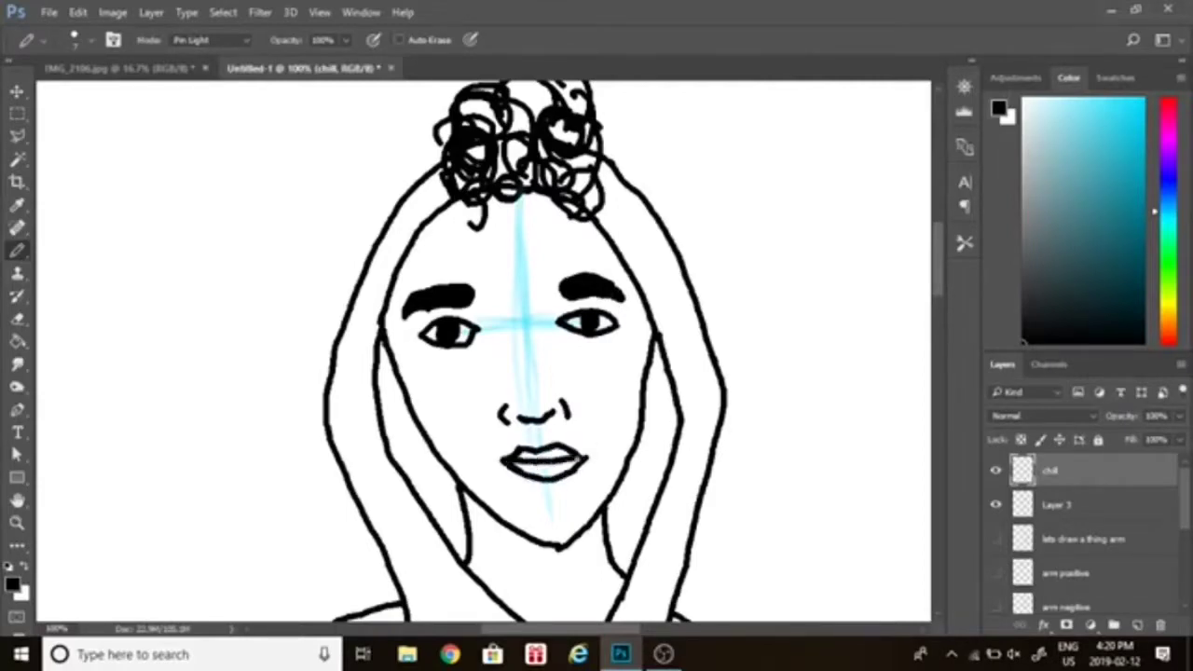
- Choose a brown colour and fill the lower lip on the chill layer with the Paint Bucket
left_click(1168, 129)
left_click(1065, 135)
left_click(1073, 146)
left_click(1168, 323)
left_click(1113, 215)
left_click(16, 342)
left_click(558, 469)
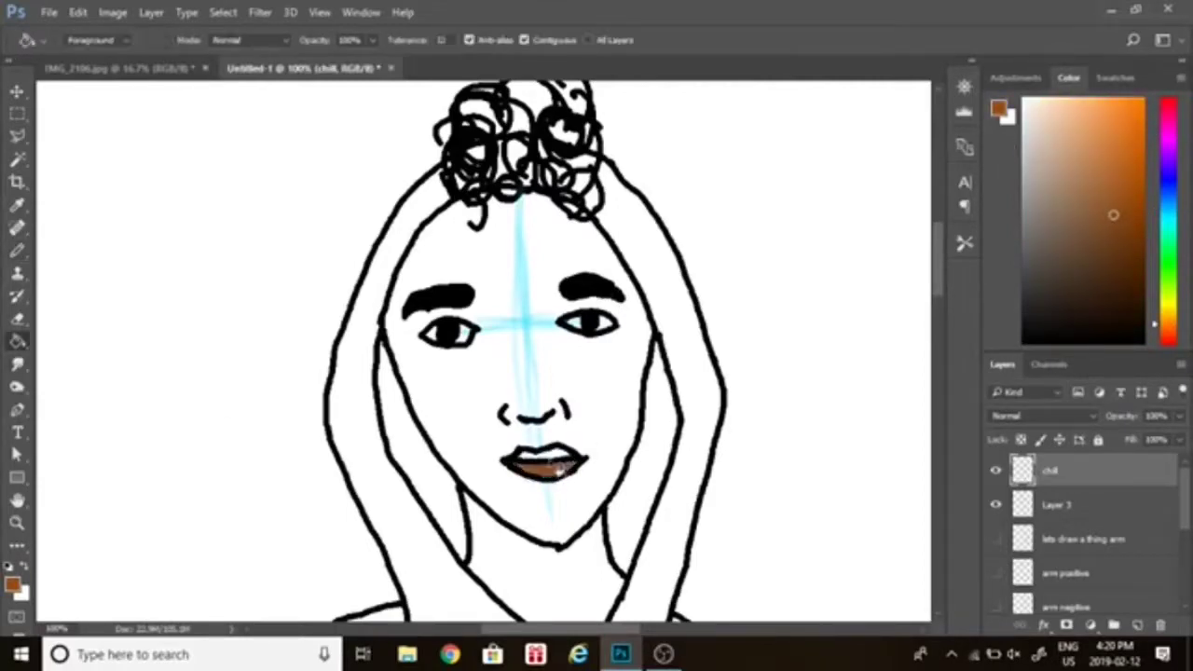
- Hide the chill layer and create a new layer named happy
left_click(996, 471)
key("ctrl+shift+n")
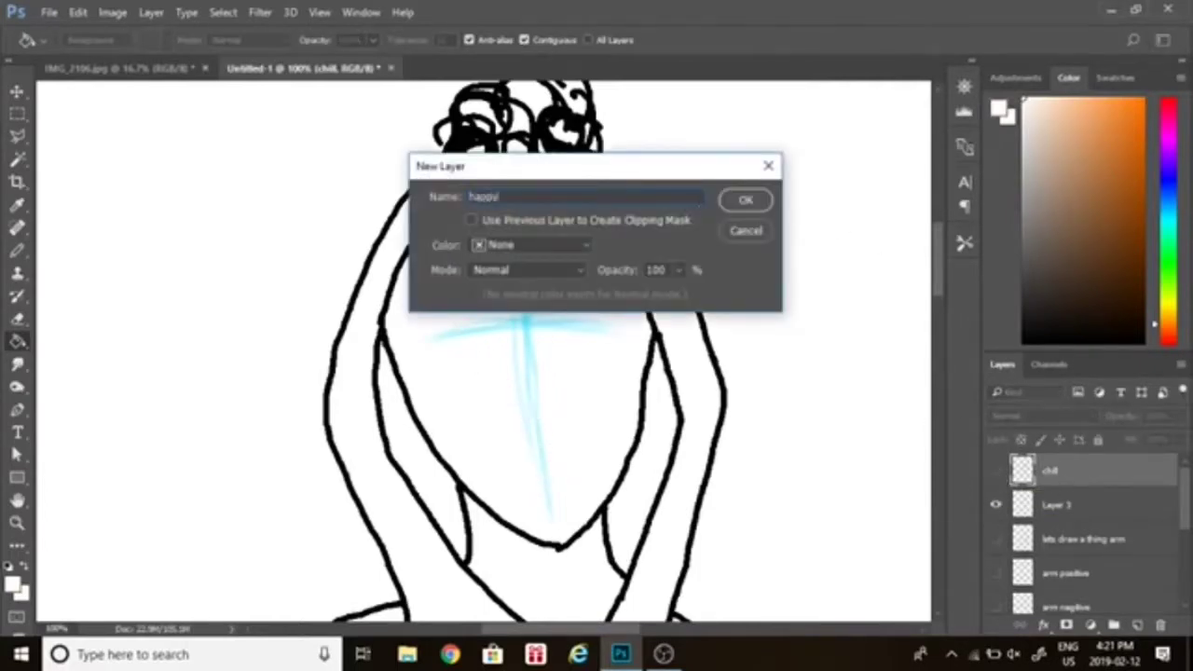
key("Return")
- Draw the smiling face in black pencil on the happy layer, undoing the last mouth strokes to redraw a wider smile
key("b")
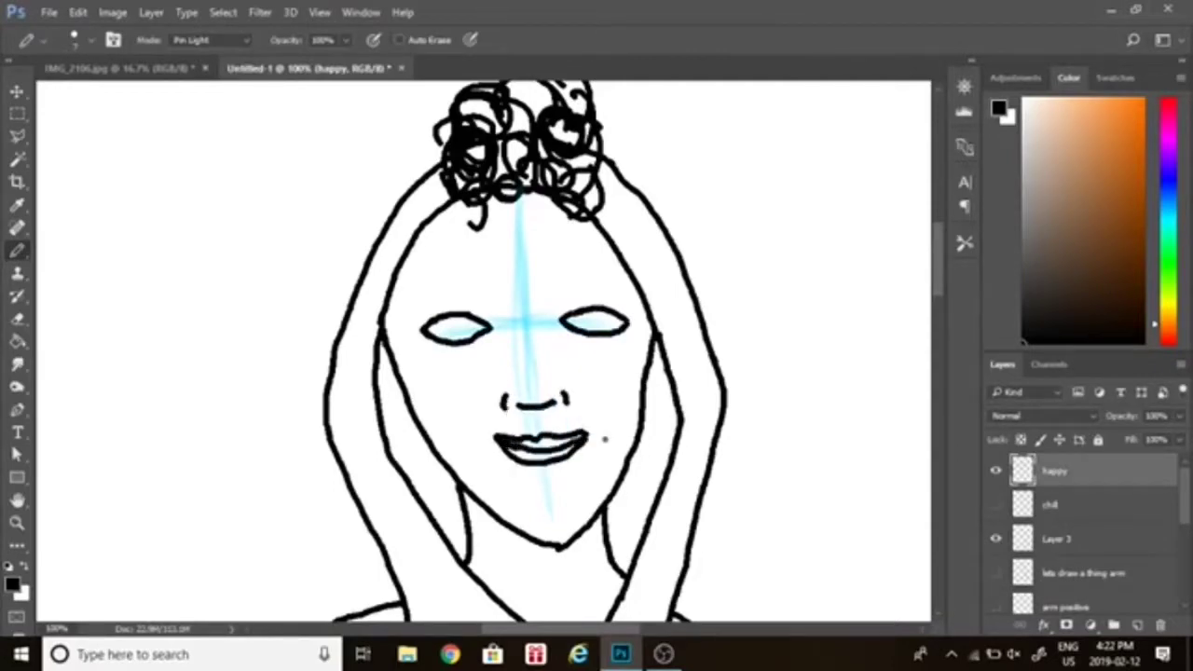
key("ctrl+alt+z")
key("ctrl+alt+z")
key("ctrl+alt+z")
key("ctrl+alt+z")
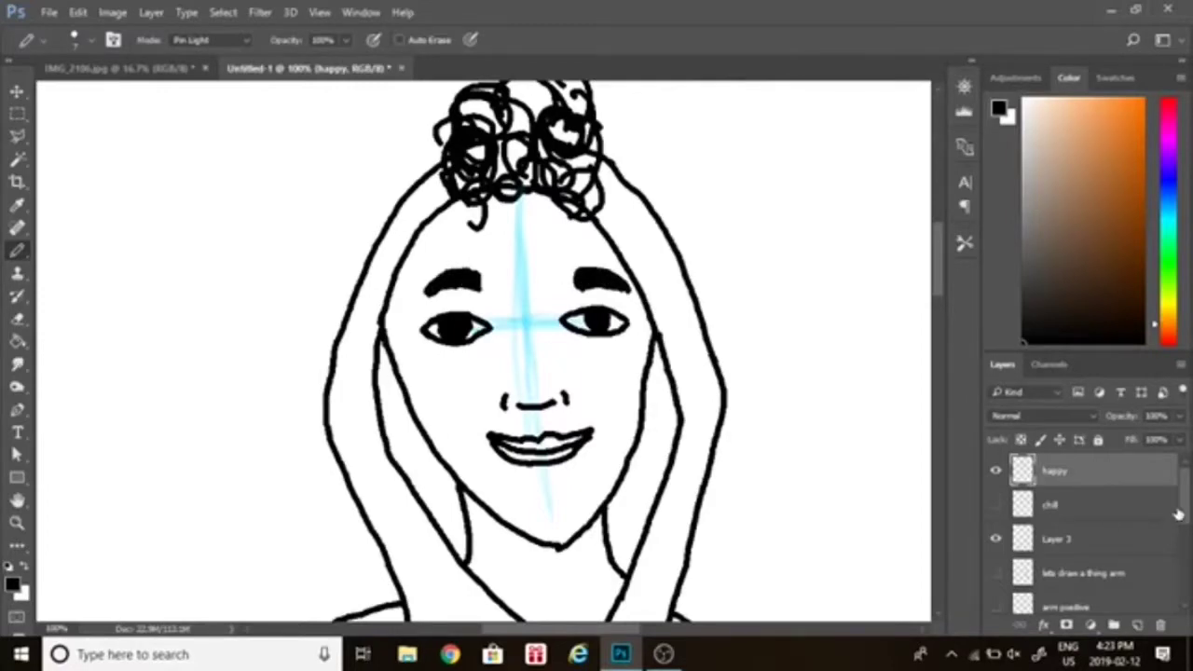
- Sample the brown lip colour from the chill layer, showing that layer only while sampling
left_click(1051, 504)
left_click(995, 505)
left_click(17, 205)
left_click(546, 468)
left_click(996, 504)
- Select the smiling mouth on the happy layer with the Polygonal Lasso and move it slightly down
left_click(1055, 471)
left_click(17, 136)
left_click(611, 418)
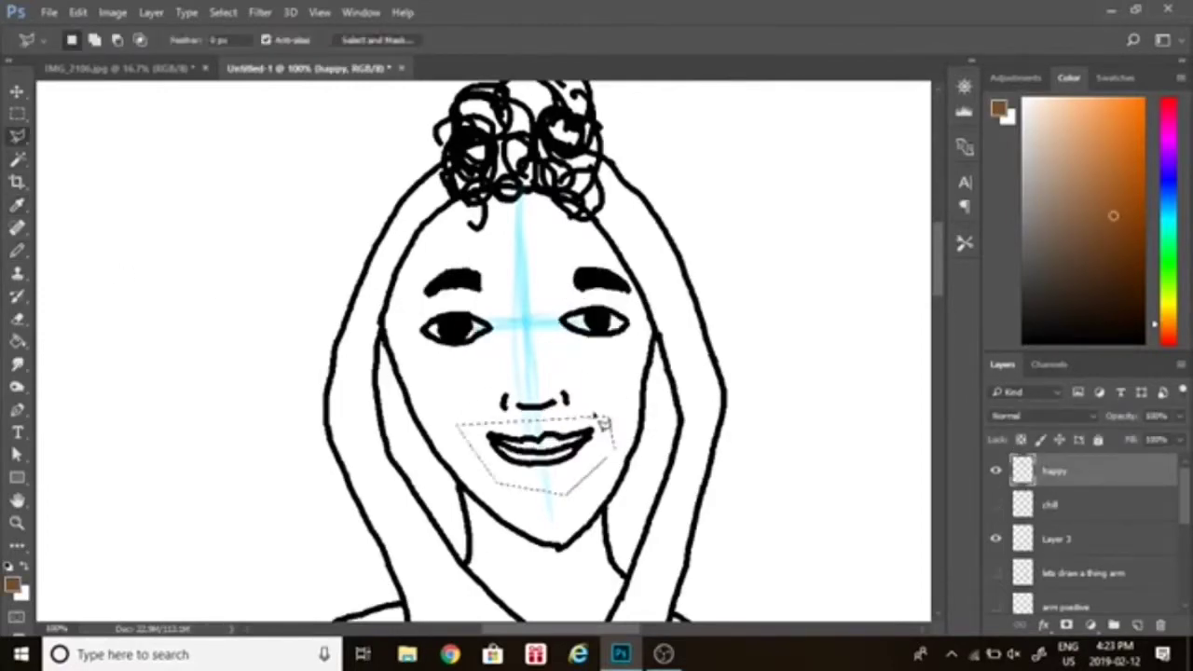
left_click(16, 92)
left_click_drag(550, 439, 550, 446)
left_click(17, 136)
left_click(573, 365)
- Fill both lips of the smile with the sampled brown and set the drawing colour to white
left_click(17, 341)
left_click(559, 461)
left_click(556, 448)
left_click(1025, 99)
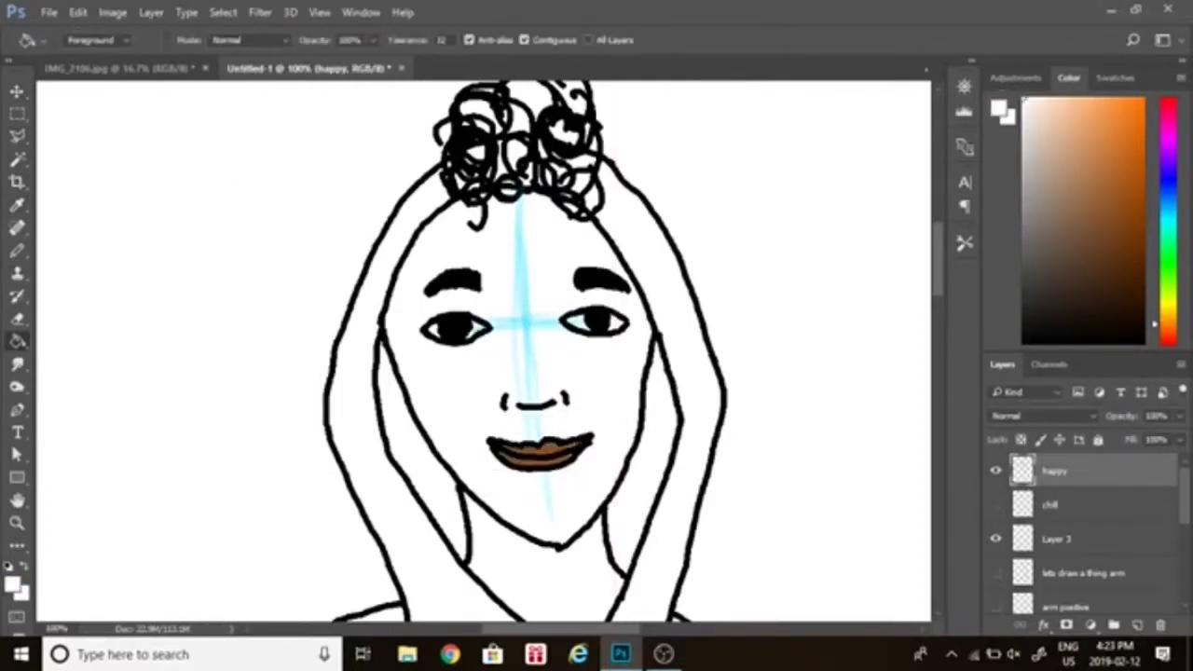
- Hide the happy layer and draw black ears on both sides of the head on Layer 2 with the Pencil tool
left_click(995, 471)
scroll(1082, 531, "down", 3)
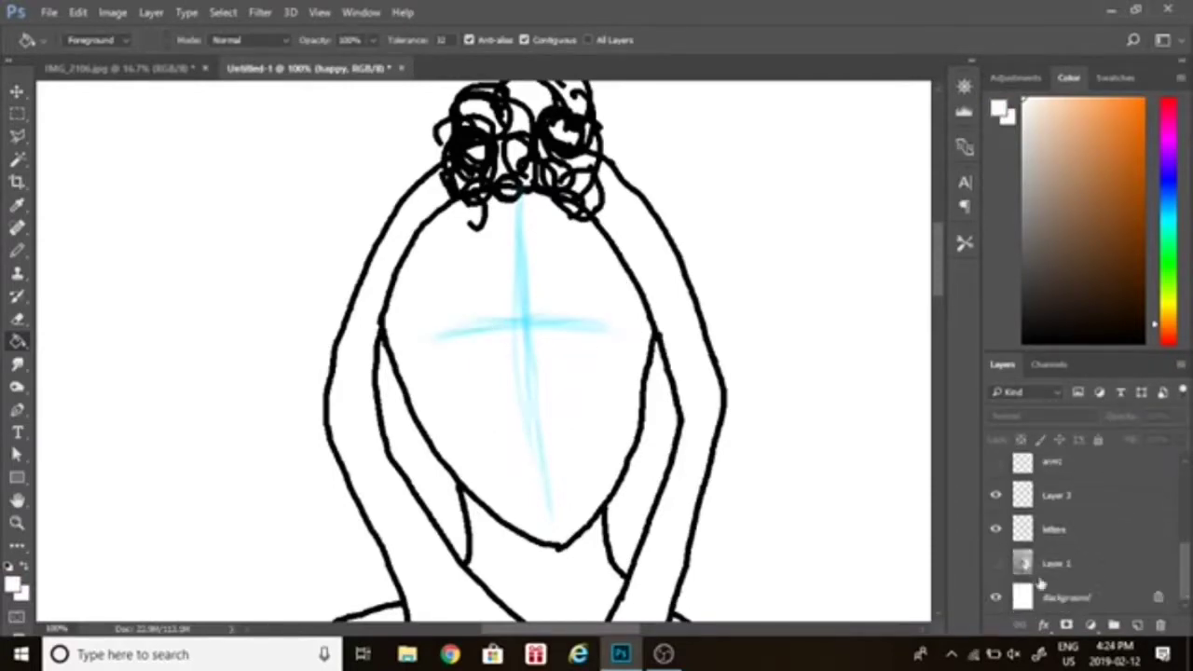
left_click(1063, 495)
key("b")
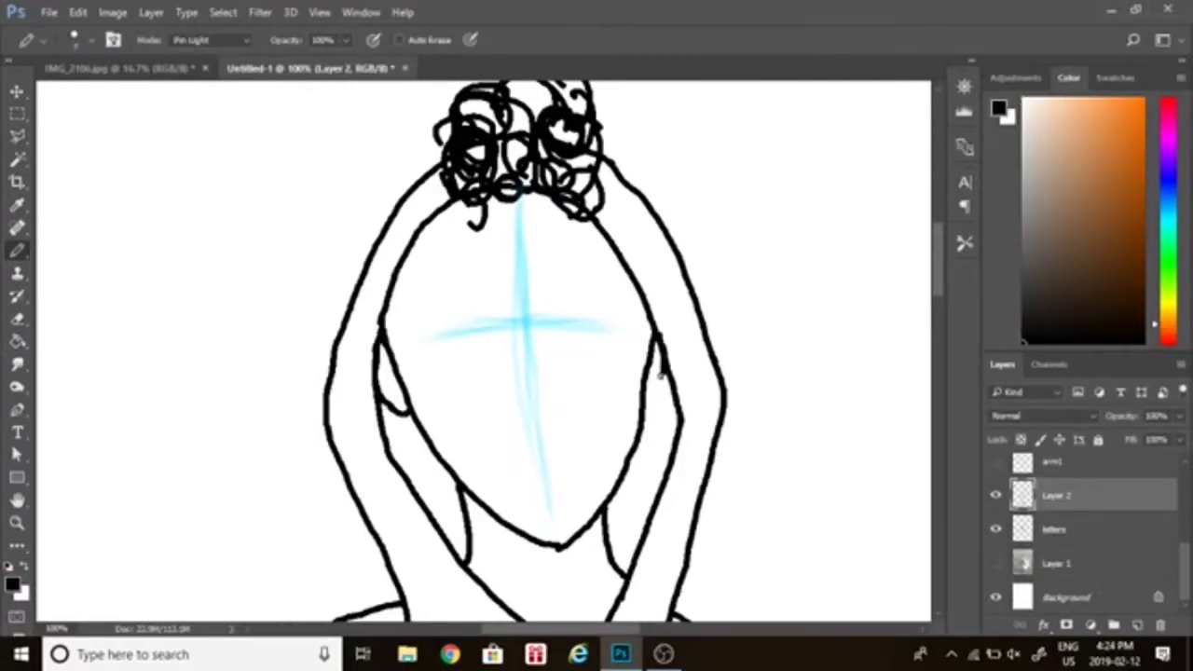
- Create a new layer named angre above the happy layer and hide the happy face
scroll(1081, 522, "up", 3)
left_click(996, 471)
left_click(1062, 471)
key("ctrl+shift+n")
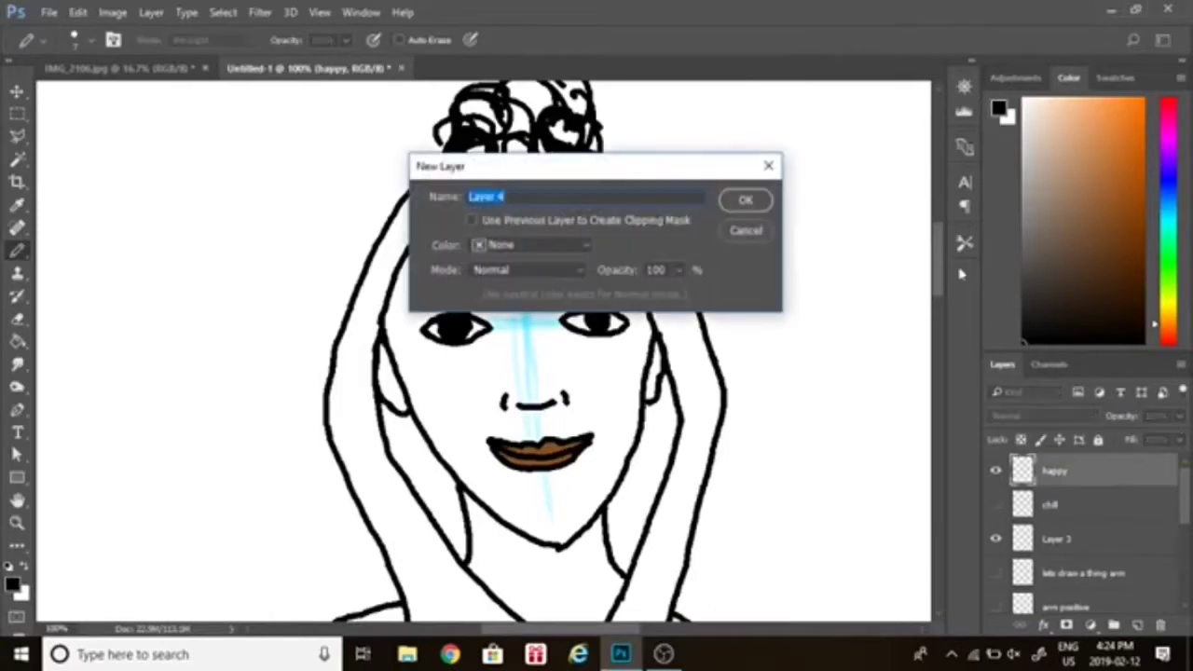
type("sad")
key("BackSpace")
key("BackSpace")
key("BackSpace")
type("angre")
left_click(746, 199)
left_click(996, 505)
- Draw the angry face's eyes, nose and mouth in black on the angre layer, undoing the first frown strokes
left_click_drag(438, 318, 463, 321)
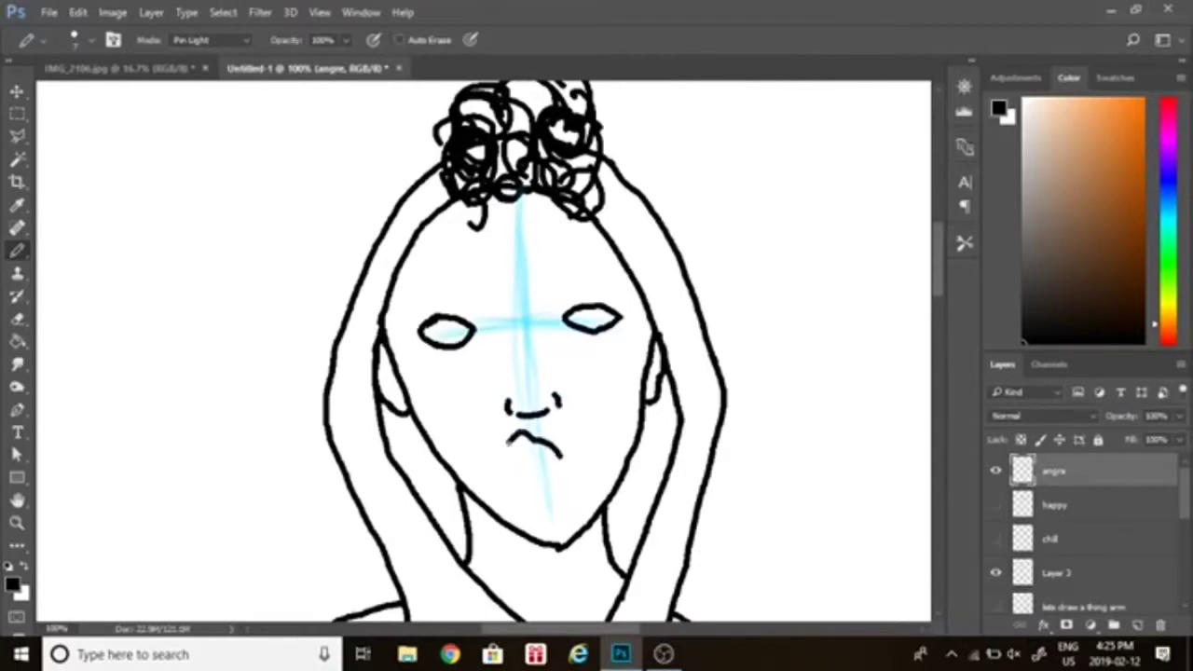
key("ctrl+alt+z")
key("ctrl+alt+z")
key("ctrl+alt+z")
key("ctrl+alt+z")
key("ctrl+alt+z")
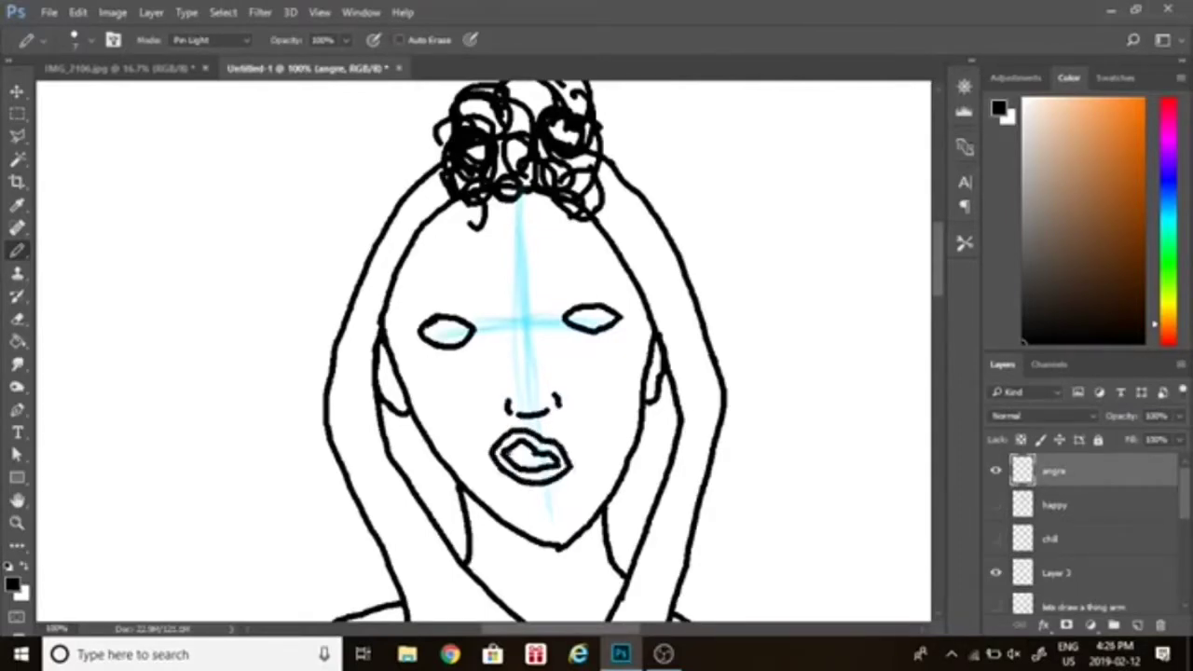
- Draw teeth inside the angry mouth with a thinner pencil and set the pencil size to 7 px
left_click(91, 41)
left_click_drag(102, 98, 97, 98)
left_click(520, 454)
left_click(90, 41)
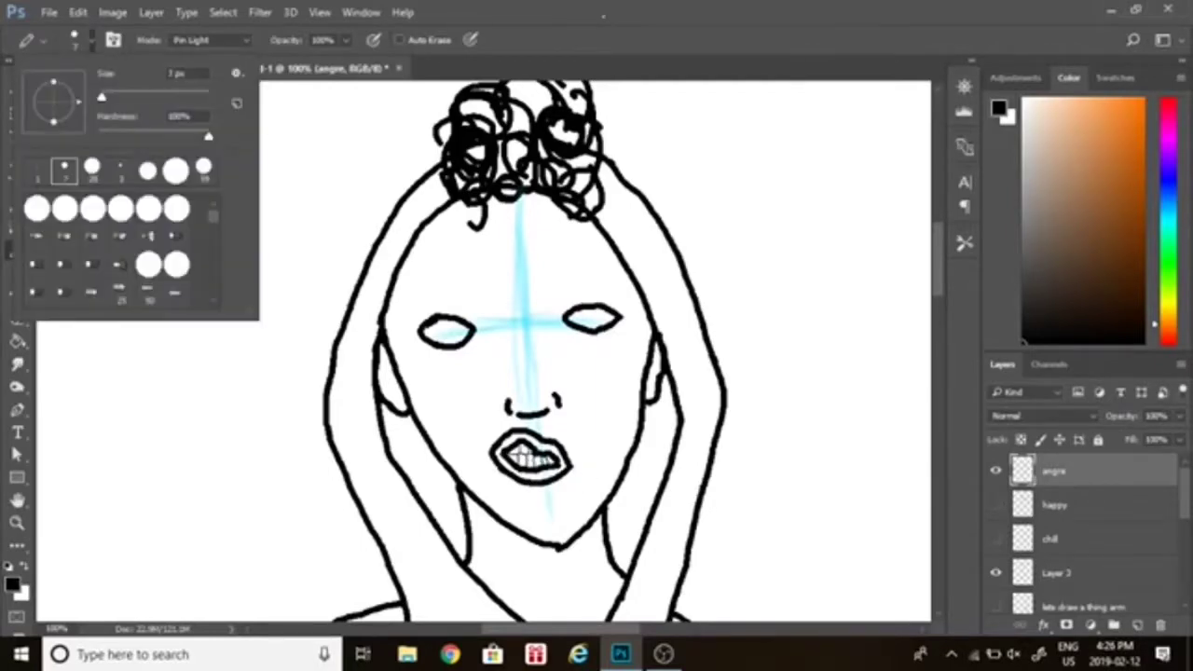
- Draw black pupils in both eyes of the angry face and add thick black eyebrows above them
left_click_drag(97, 98, 102, 98)
left_click_drag(444, 325, 447, 333)
left_click_drag(591, 316, 592, 321)
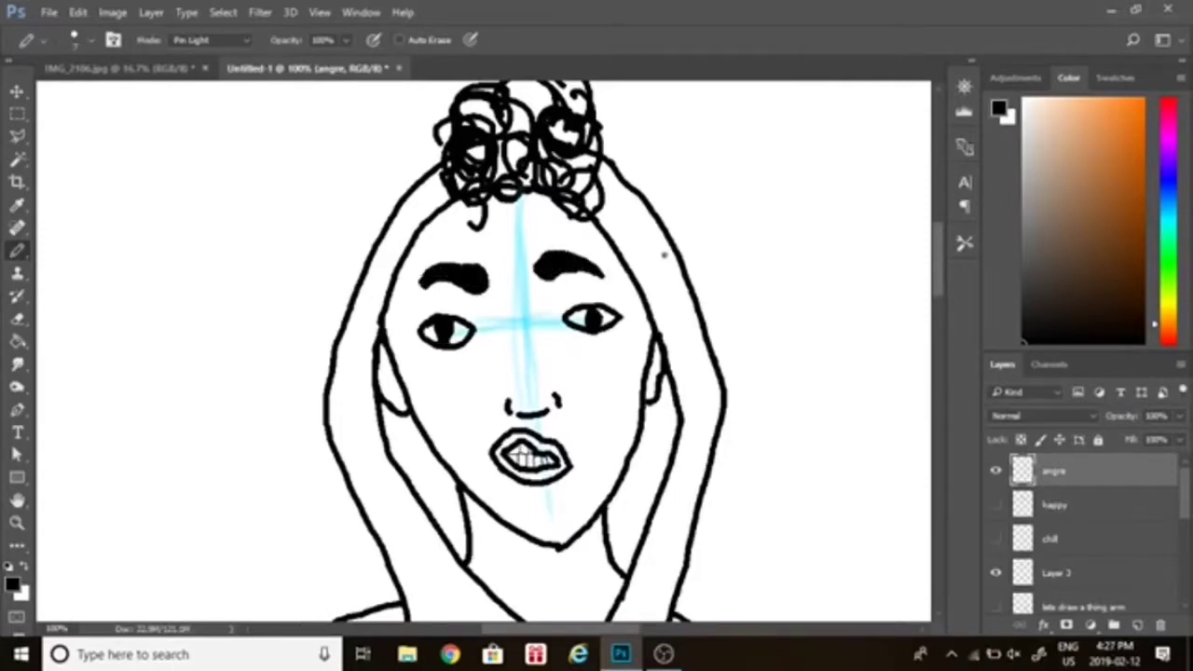
- Lasso the eyebrow on the image's right side of the angry face and move it outward over the eye with Free Transform
key("l")
mouse_move(525, 259)
left_mouse_down()
mouse_move(620, 269)
mouse_move(550, 250)
mouse_move(524, 263)
mouse_move(593, 271)
left_mouse_up()
key("ctrl+t")
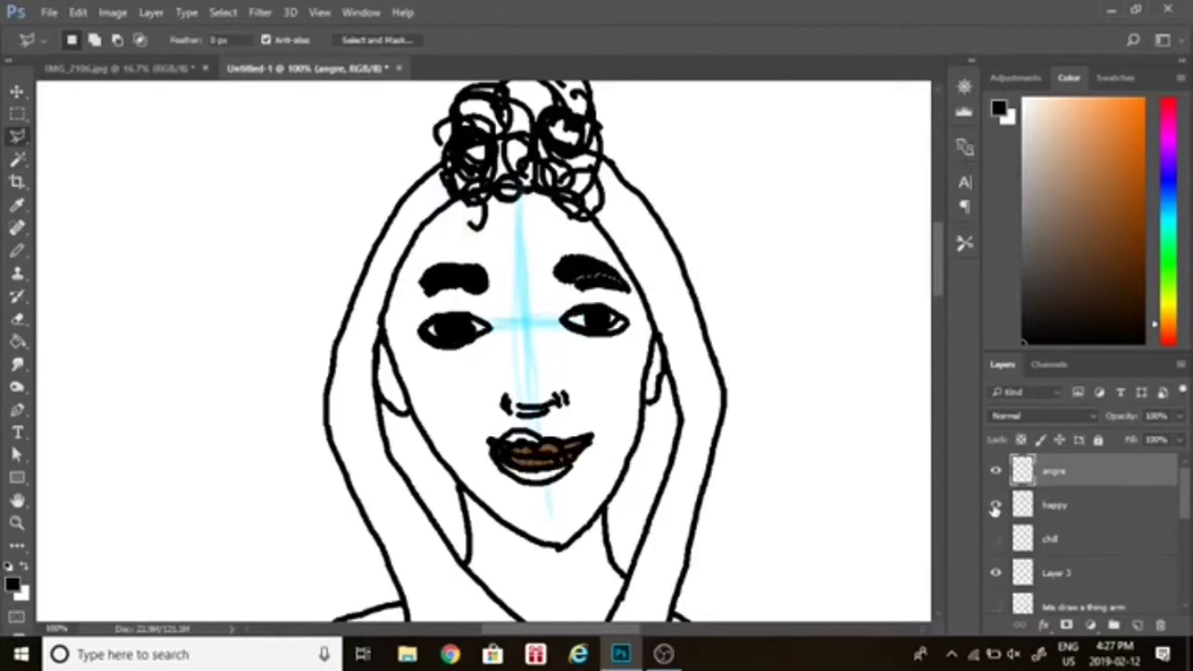
- Fill the angry face's lips with the brown sampled from the happy face's lips and its eye whites with white
key("b")
key("i")
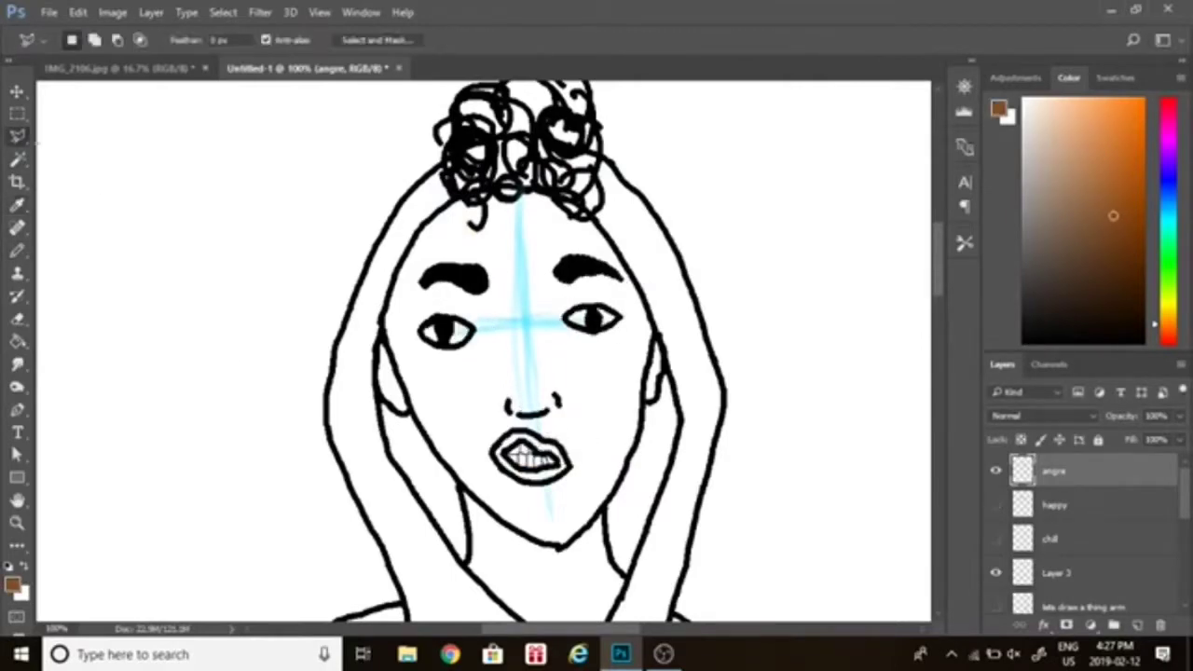
key("g")
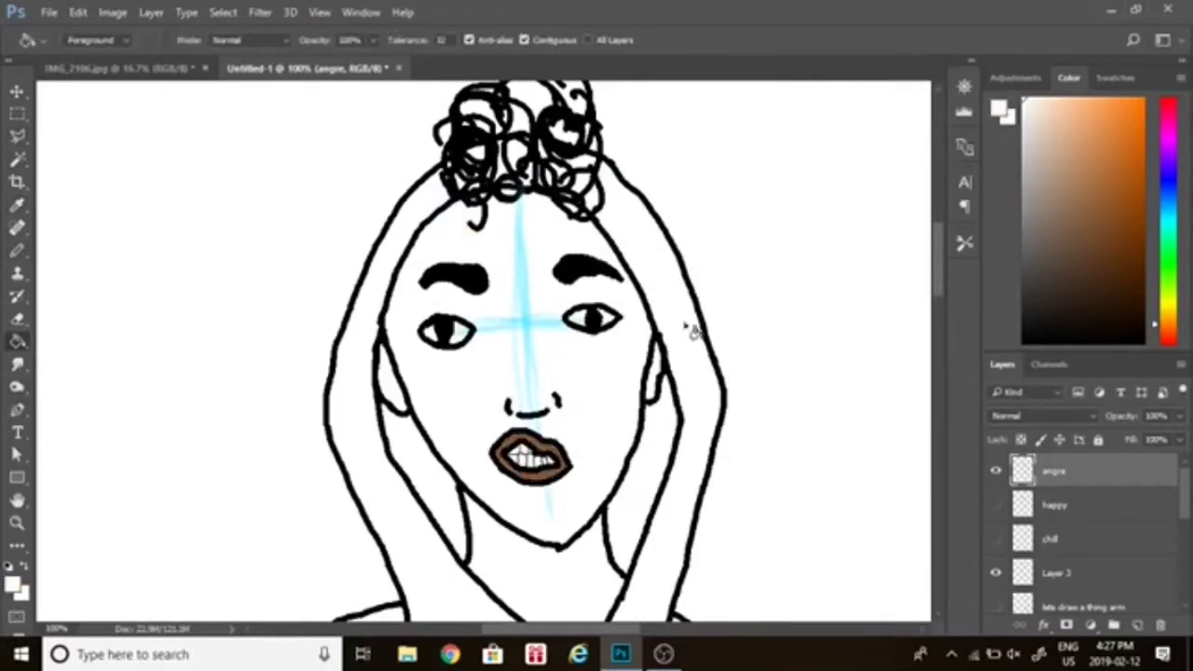
left_click(997, 599)
mouse_move(1184, 494)
left_mouse_down()
mouse_move(1184, 597)
mouse_move(1184, 494)
left_mouse_up()
left_click(430, 333)
left_click(462, 333)
- Hide Layer 3 and the angre layer
left_click(997, 598)
left_click(999, 574)
left_click(996, 472)
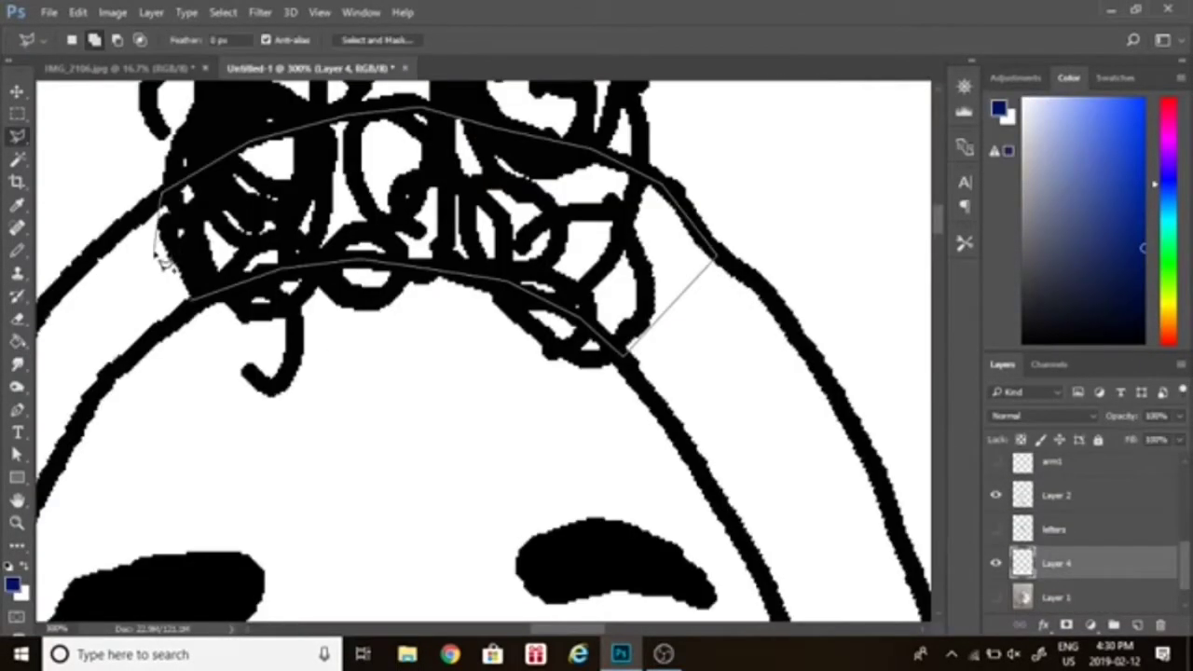
- Undo the last hoodie edits and fill the whole hoodie on Layer 4 with a dark navy blue
key("ctrl+z")
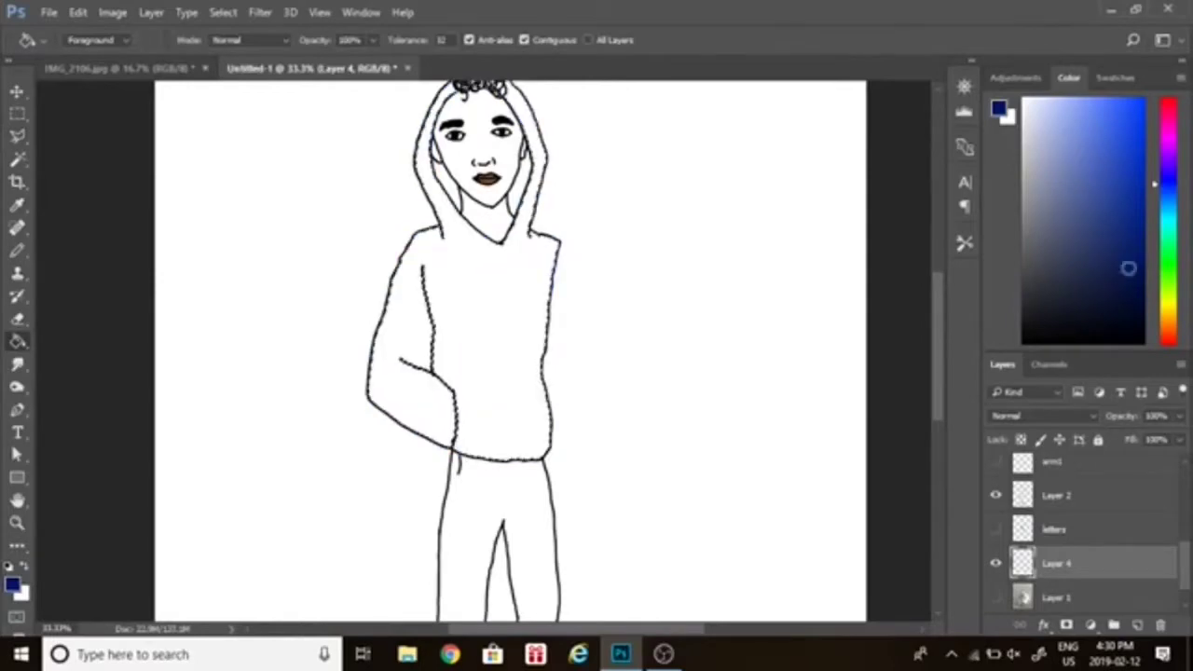
key("ctrl+z")
key("ctrl+z")
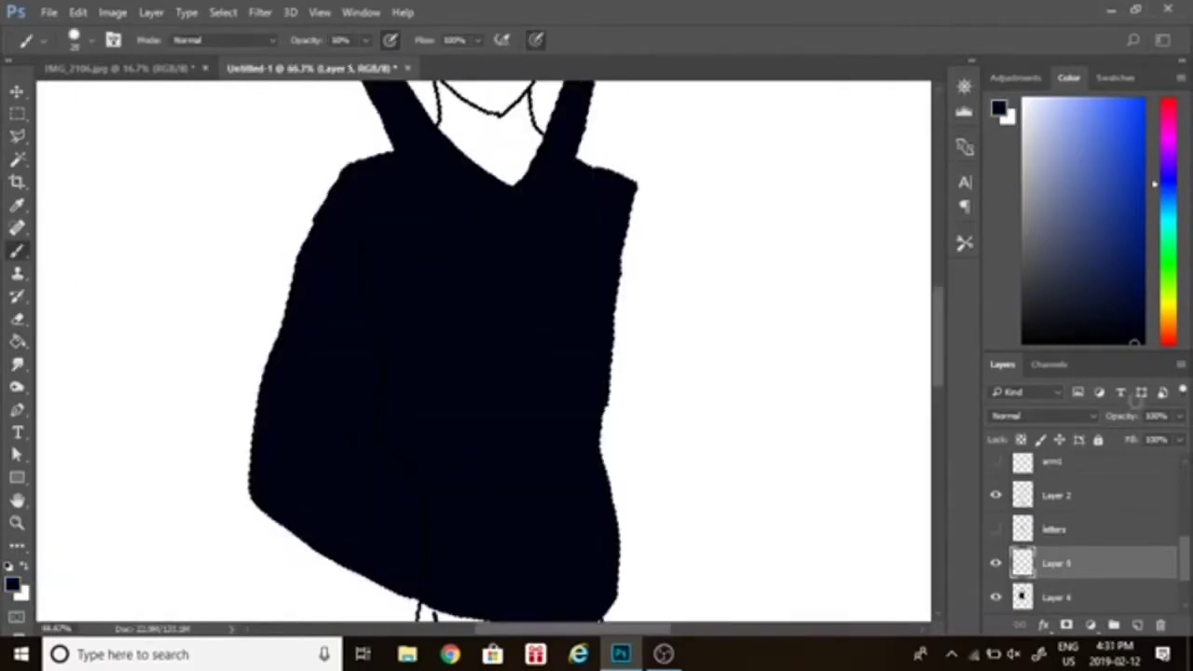
left_click(1122, 302)
key("g")
left_click(506, 394)
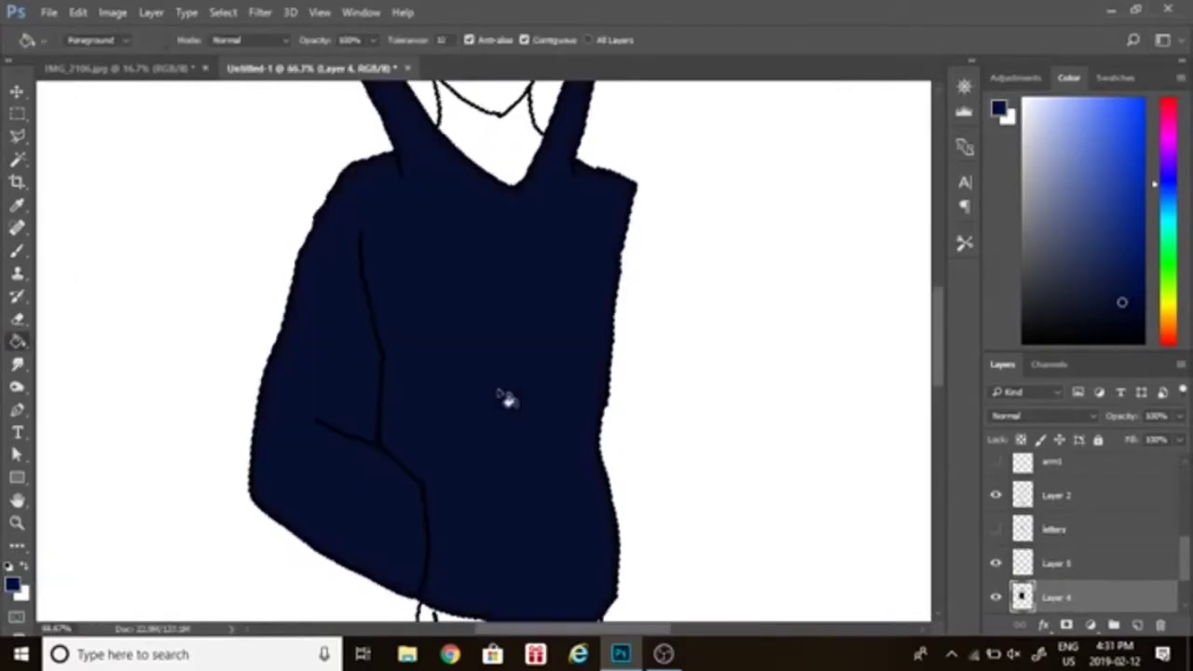
- Hide the letters layer and brush semi-transparent dark fold shading onto the hoodie's sleeve, front and shoulder on Layer 4
key("b")
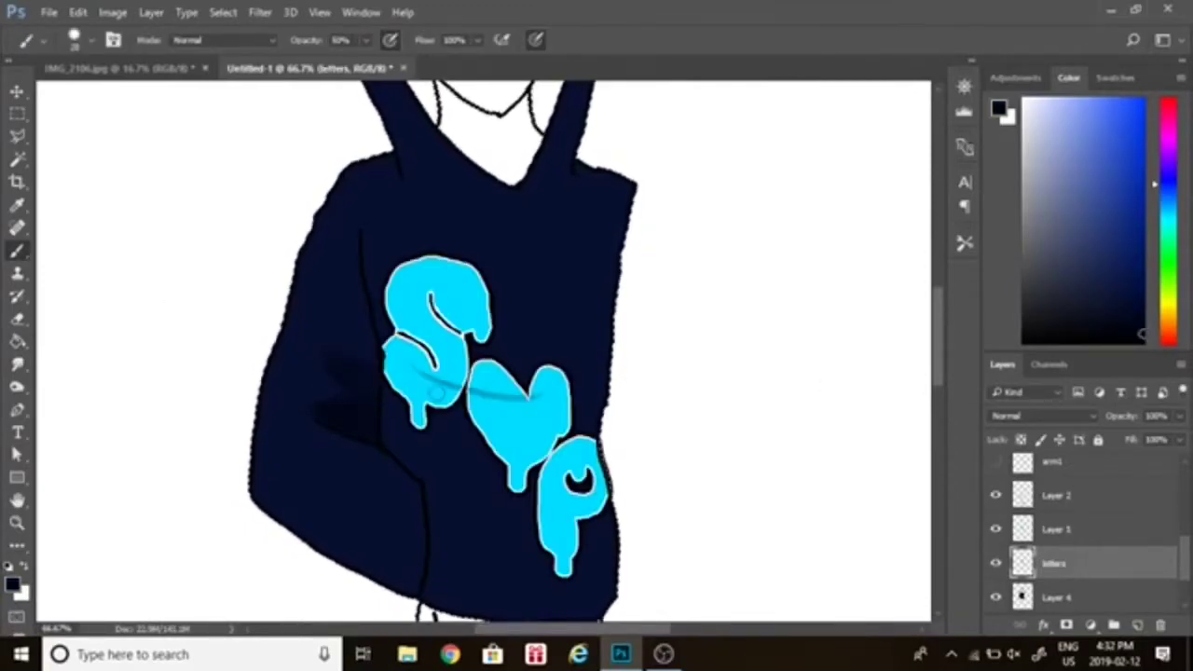
left_click(996, 564)
left_click(568, 373)
left_click(588, 261)
left_click(1057, 596)
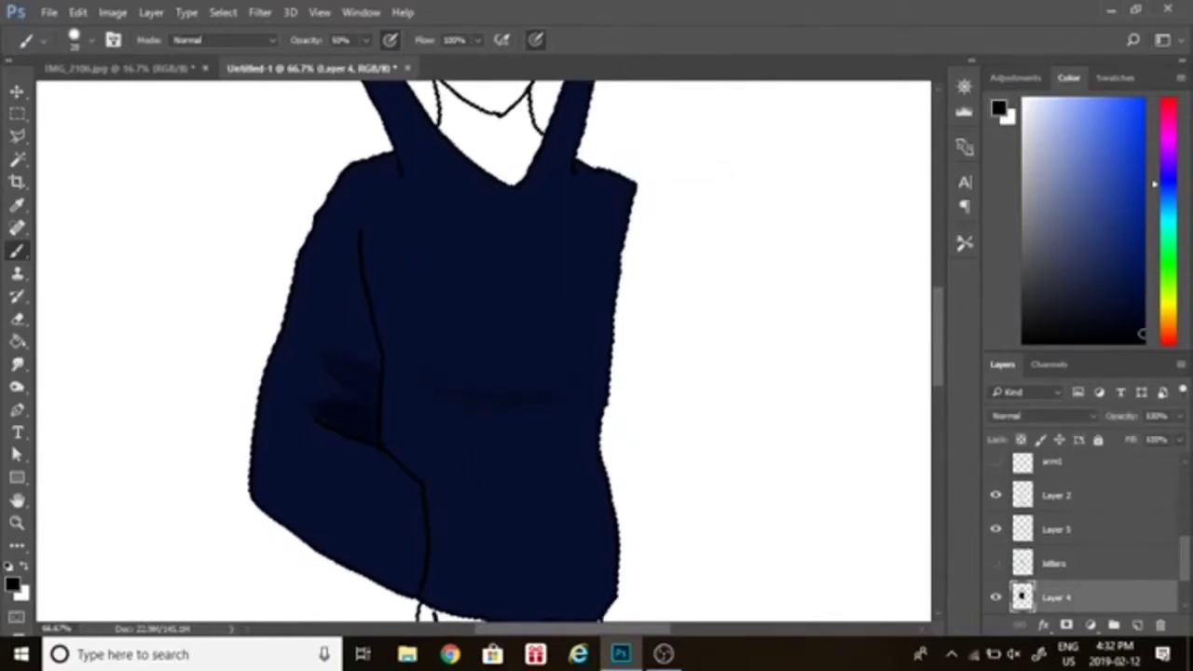
scroll(349, 203, "up", 3)
scroll(578, 308, "down", 5)
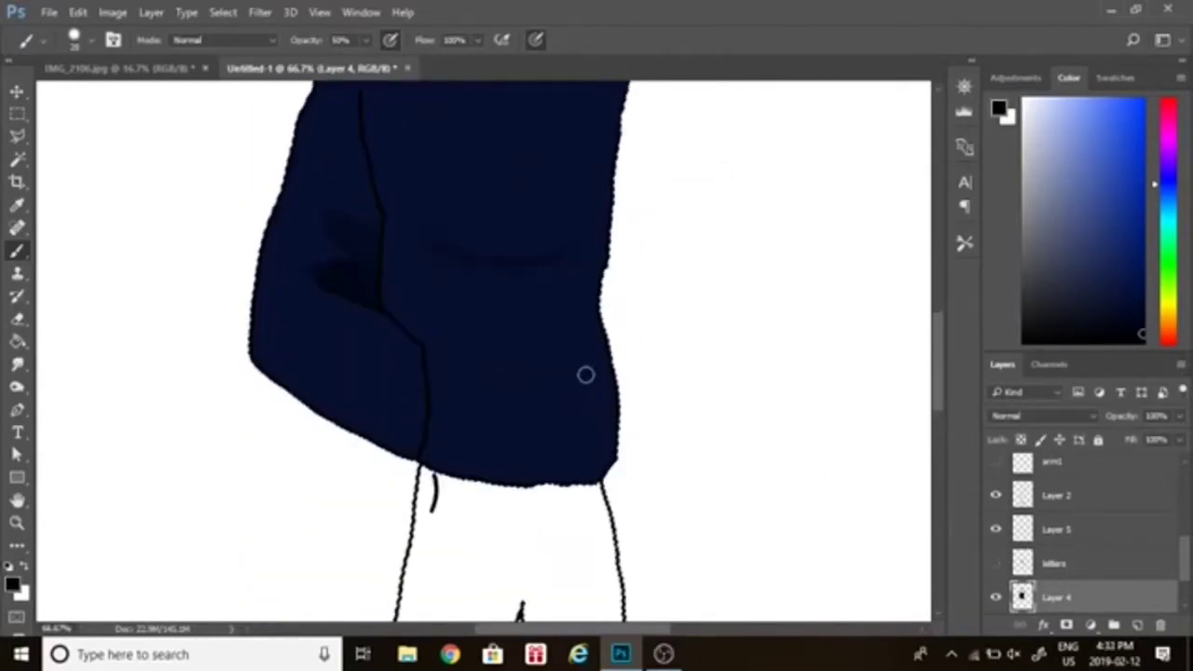
scroll(355, 228, "up", 2)
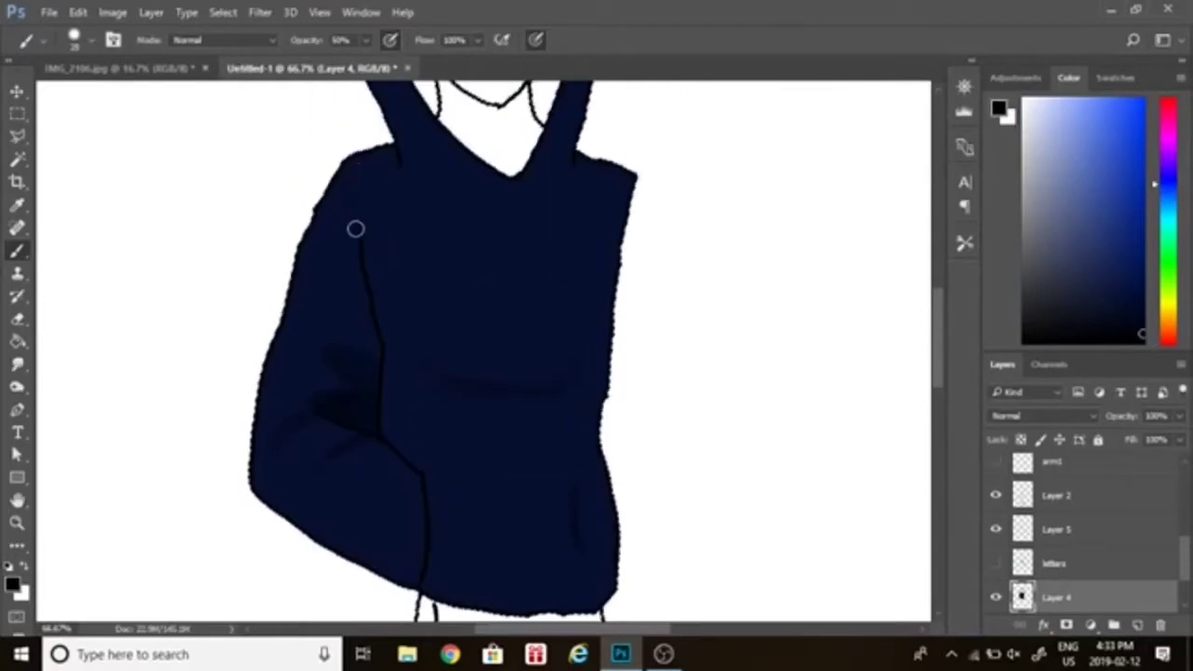
scroll(241, 229, "up", 3)
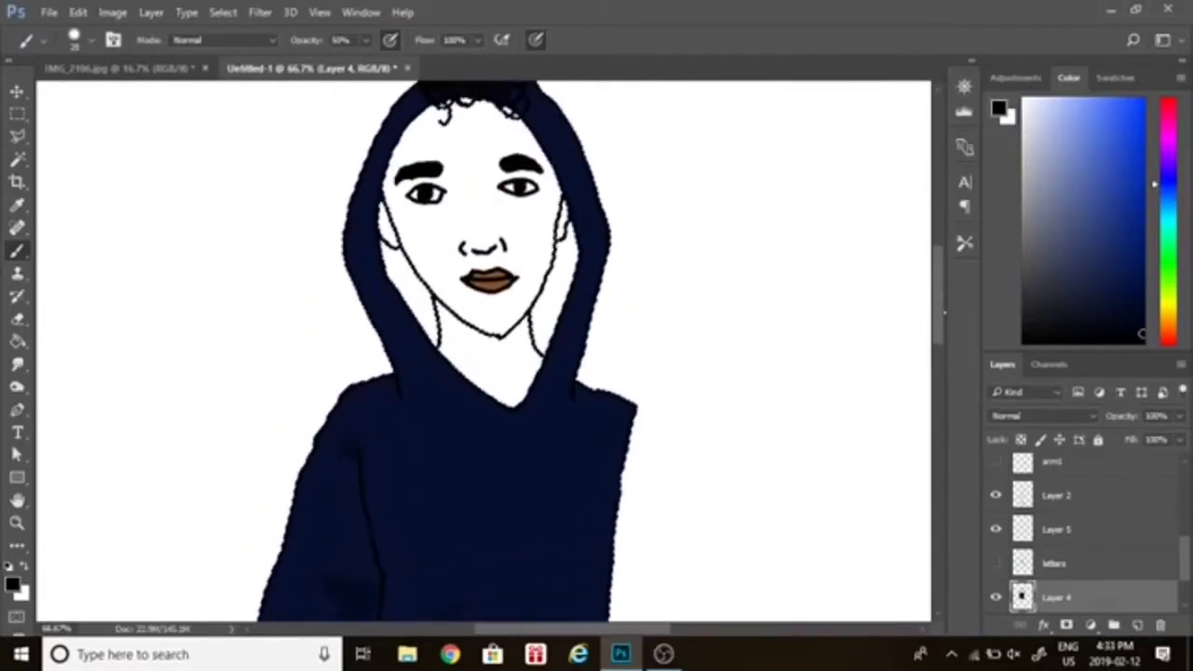
- Hide the white Background layer and the face, and inspect the hoodie's colour edges up close and on the whole figure
key("l")
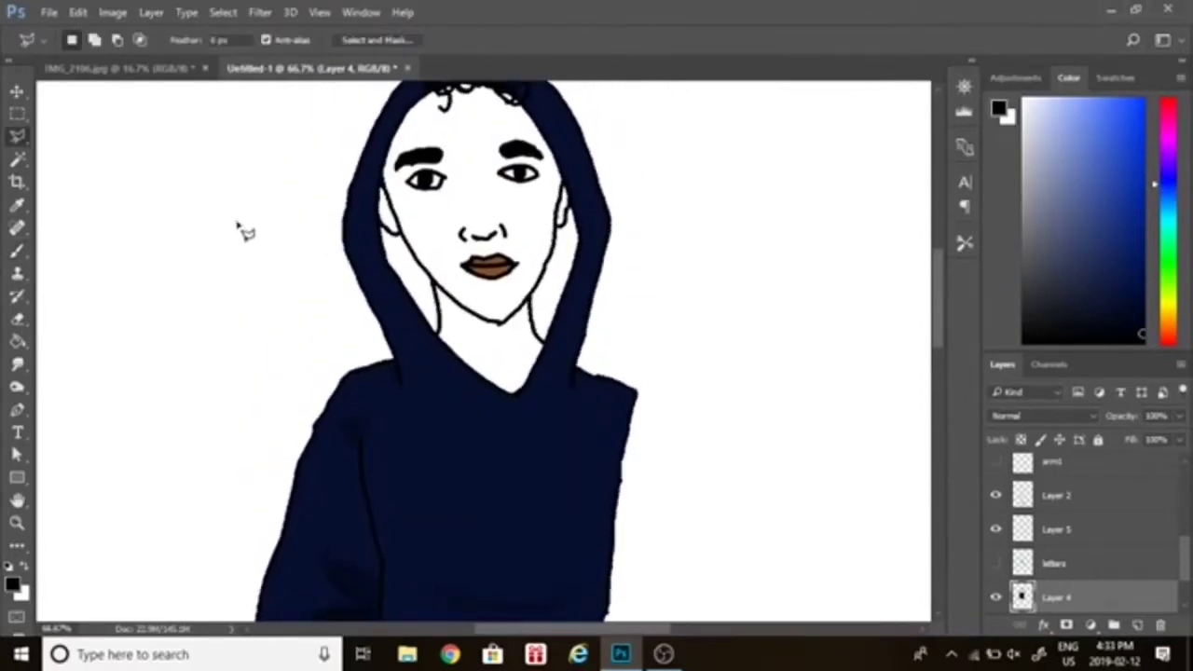
left_click(17, 523)
left_click(94, 40)
left_click(261, 342)
left_click(261, 342)
left_click(261, 342)
left_click_drag(939, 320, 939, 391)
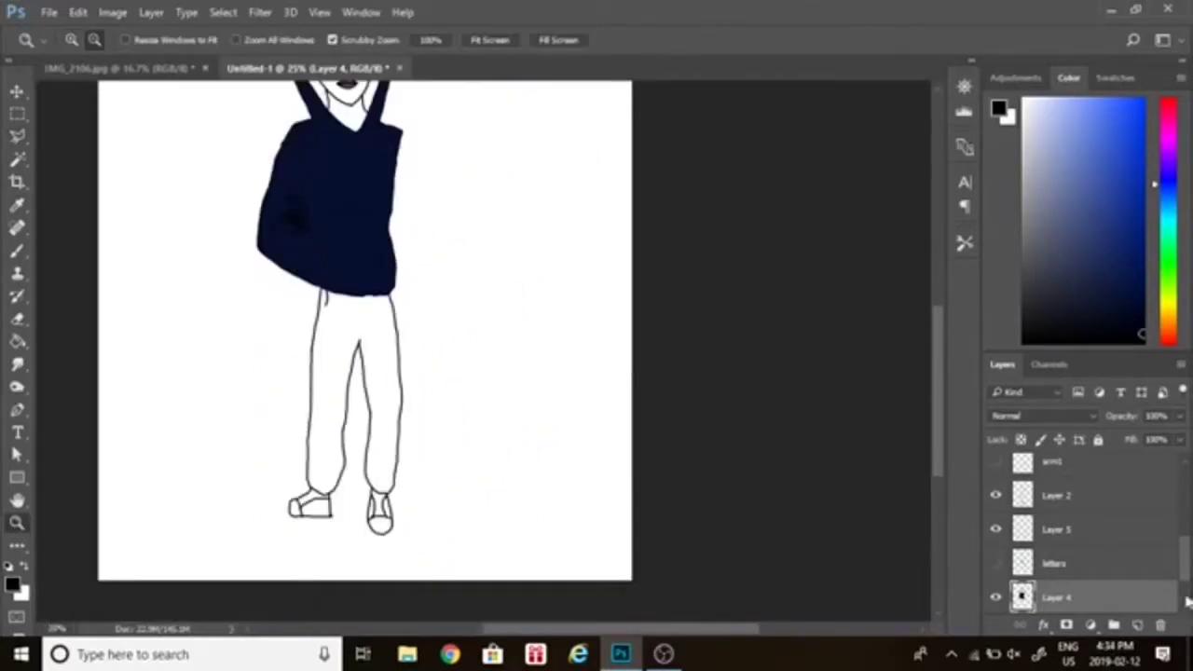
left_click(996, 598)
mouse_move(1185, 554)
left_mouse_down()
mouse_move(1185, 583)
mouse_move(1184, 469)
mouse_move(1185, 574)
left_mouse_up()
left_click(72, 40)
left_click(341, 197)
left_click(341, 197)
left_click(342, 197)
left_click(341, 197)
key("ctrl+minus")
key("ctrl+minus")
key("ctrl+minus")
key("ctrl+minus")
key("ctrl+minus")
left_click(462, 386)
left_click(995, 538)
- Move Layer 5 below the letters layer and merge it with Layer 4 into one layer named color
left_click(1057, 476)
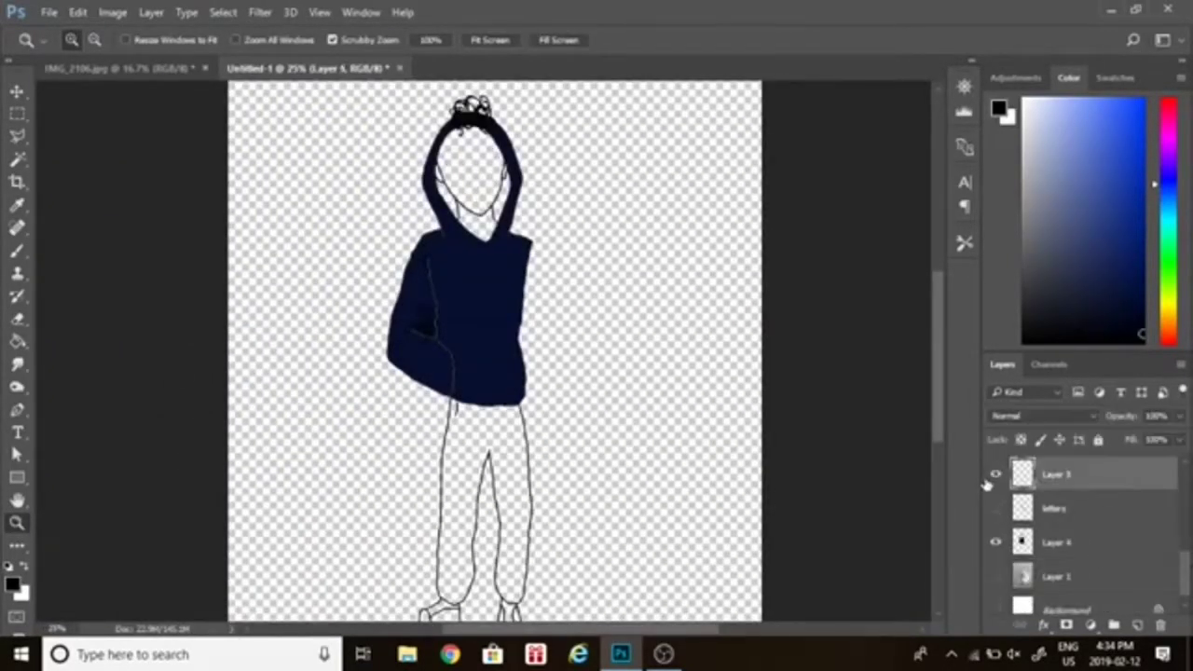
left_click_drag(1064, 484, 1086, 529)
right_click(1103, 512)
left_click(997, 233)
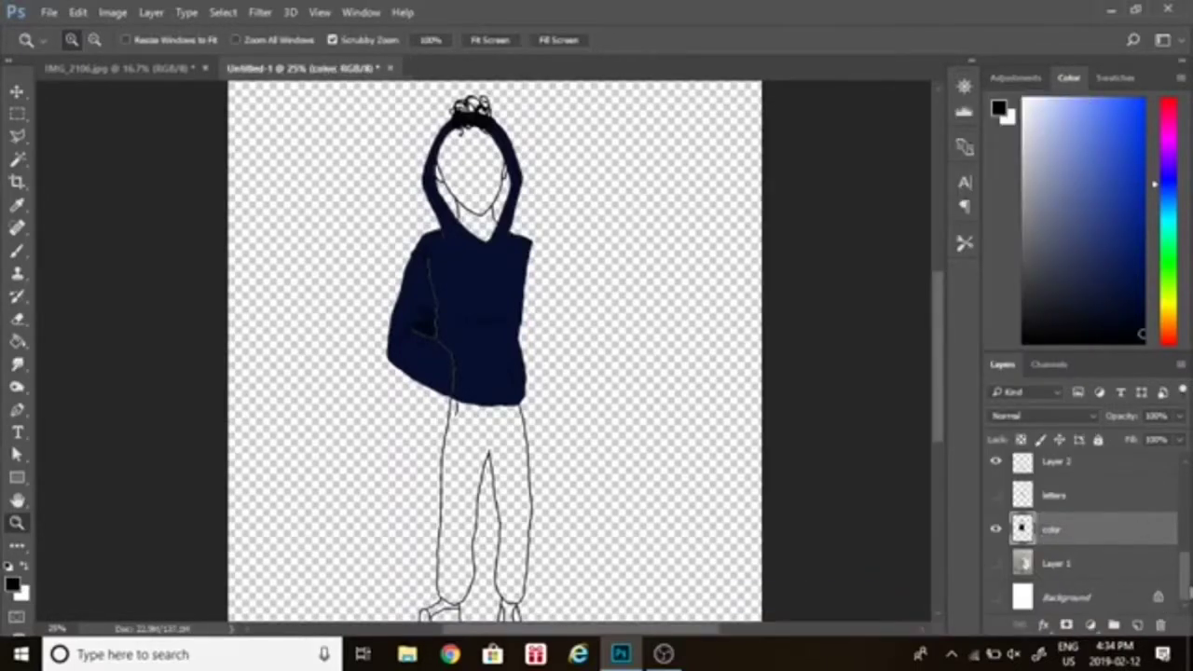
right_click(1073, 467)
left_click(769, 107)
left_click(340, 229)
left_click_drag(538, 82, 920, 84)
left_click_drag(952, 143, 945, 143)
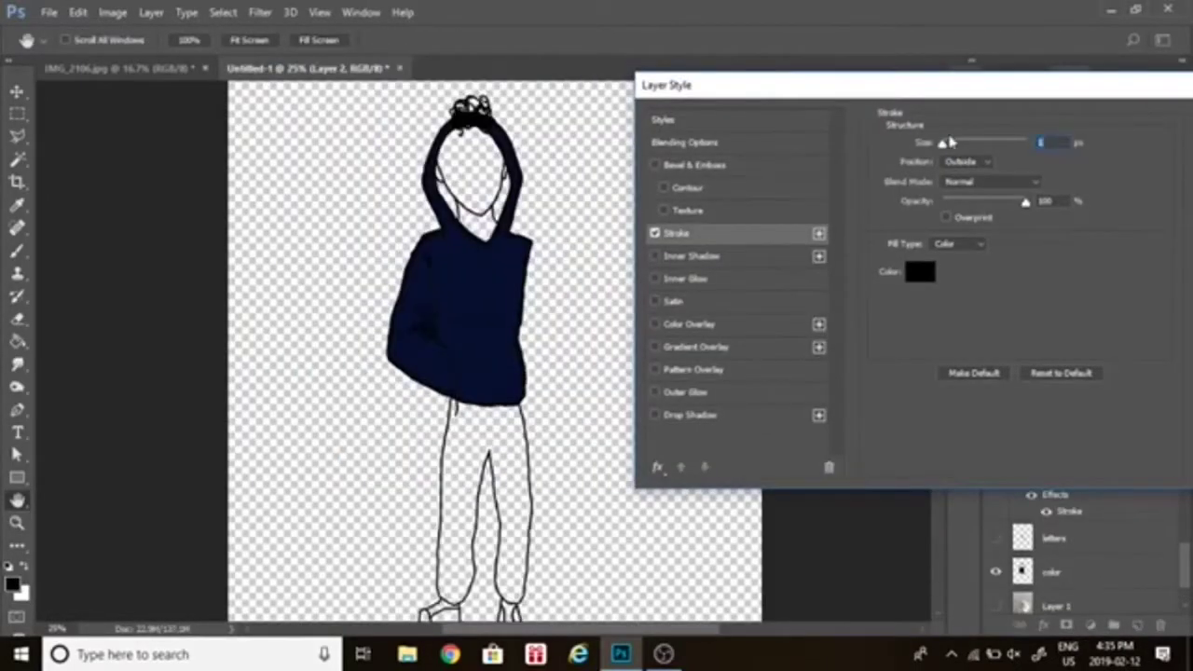
left_click_drag(915, 86, 738, 88)
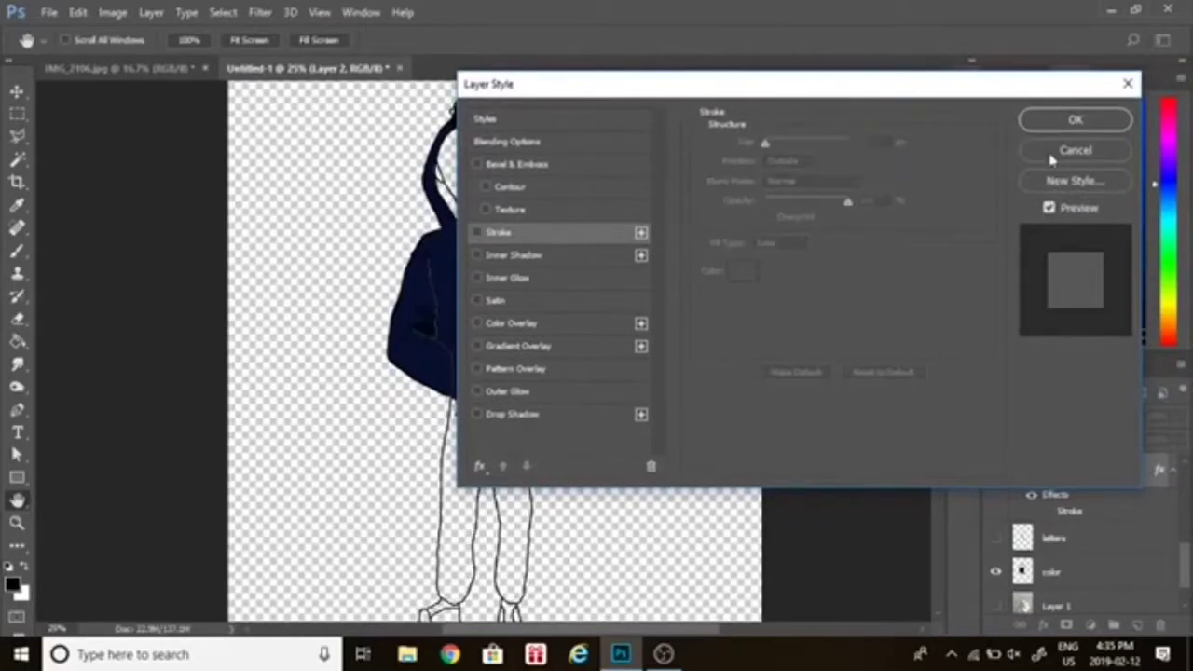
left_click(1050, 157)
- Show the Background layer and fill the selected face, ears and neck with brown on the color layer
left_click(1072, 538)
left_click(996, 607)
left_click(485, 193)
left_click(484, 193)
left_click(485, 193)
left_click(18, 160)
left_click(454, 283)
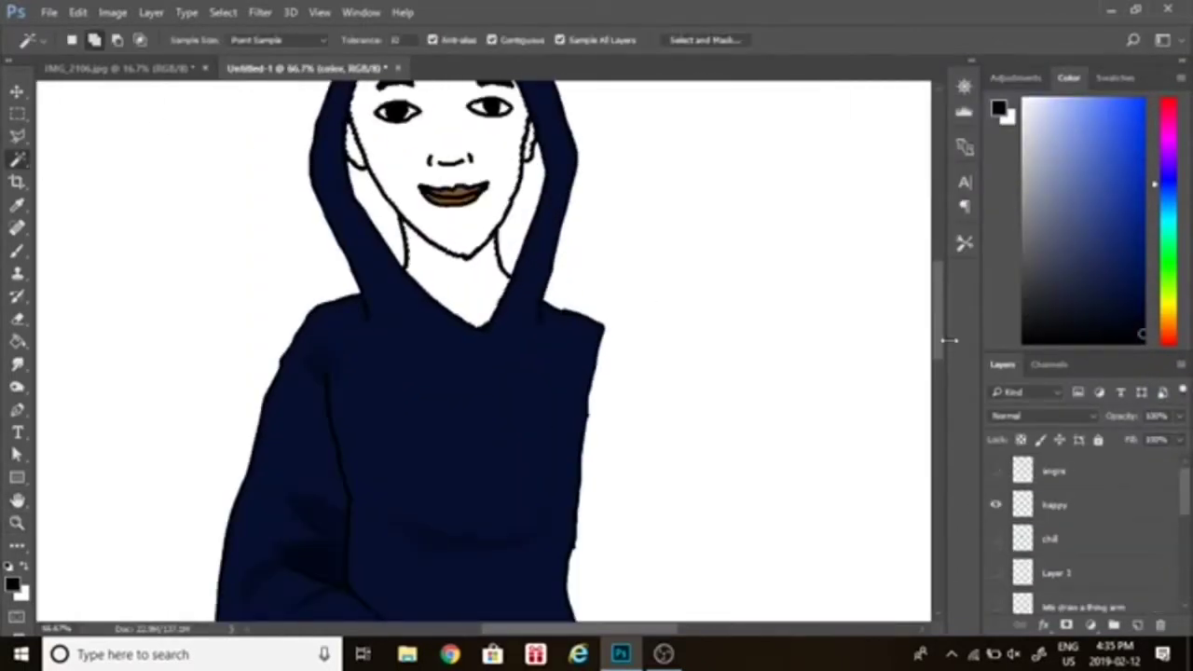
key("ctrl+minus")
key("i")
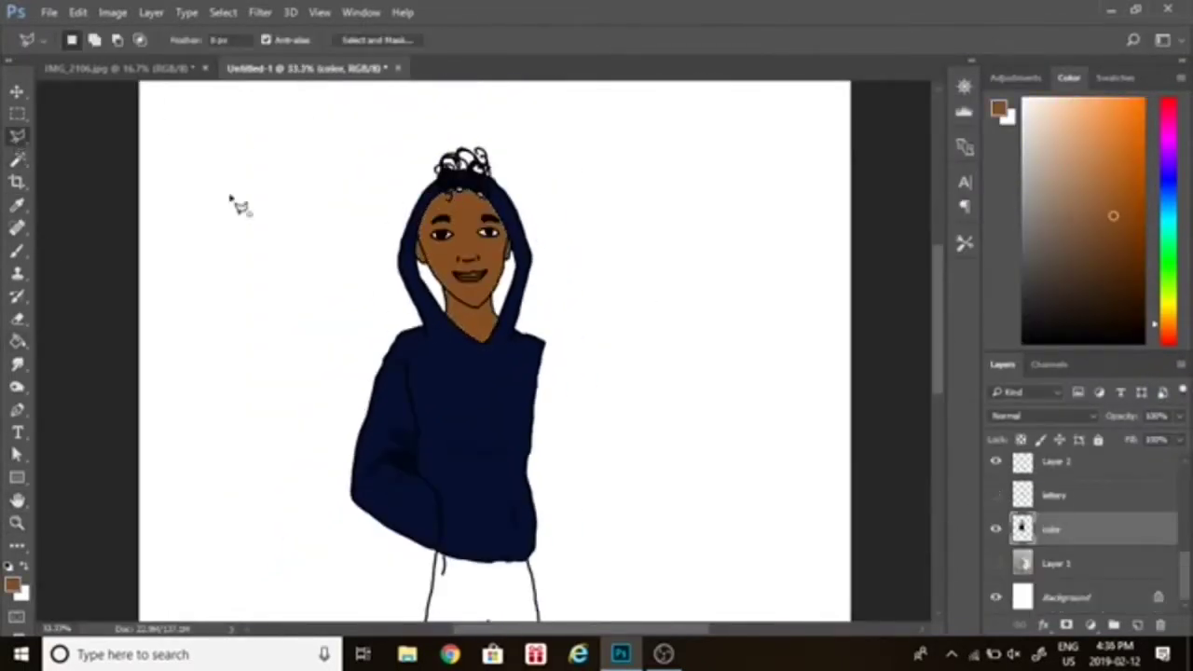
- Fill the face, ears and neck with a lighter brown on the happy layer and clear the selection
key("z")
left_click(465, 263)
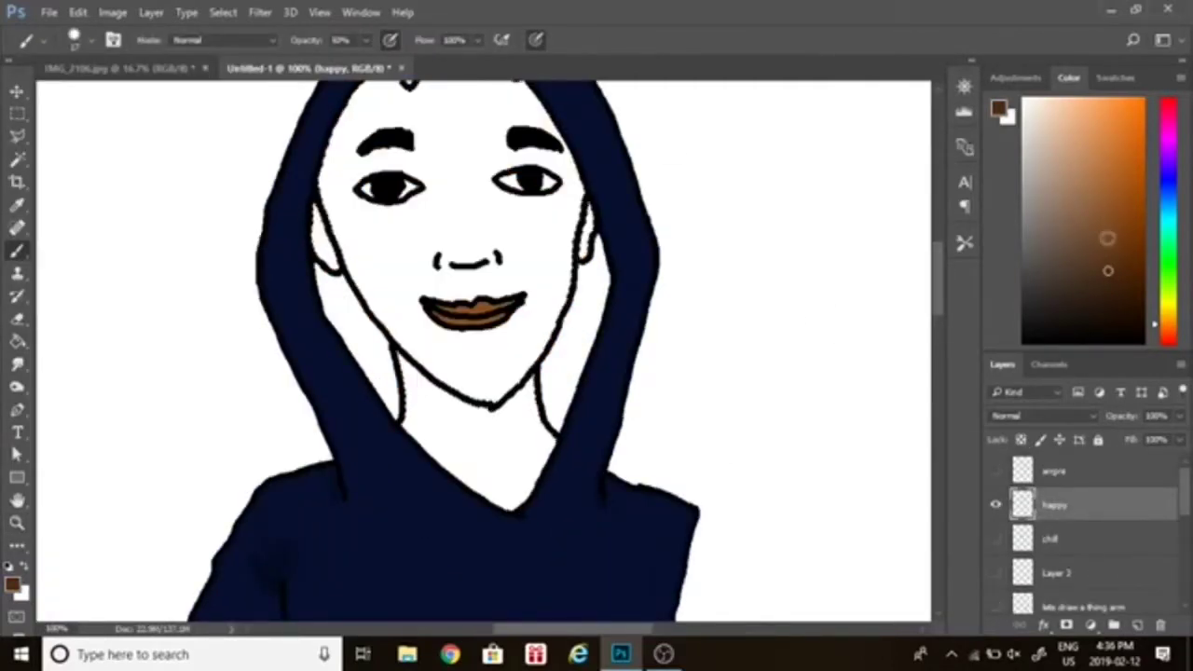
key("i")
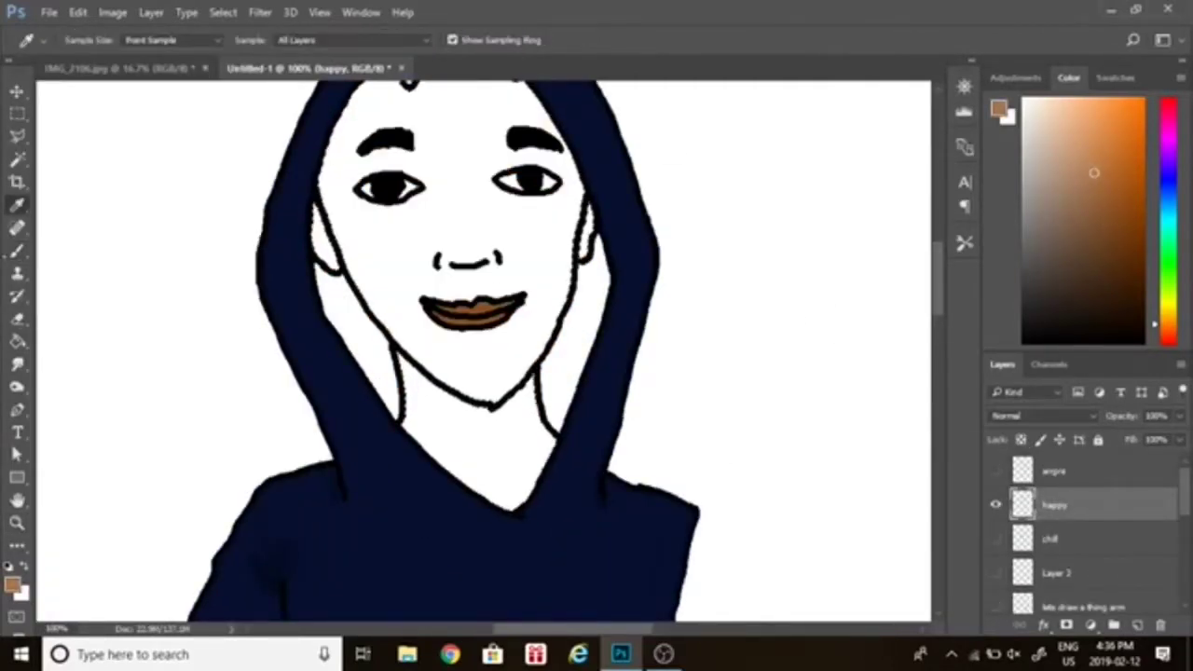
key("g")
left_click(466, 224)
key("b")
key("ctrl+d")
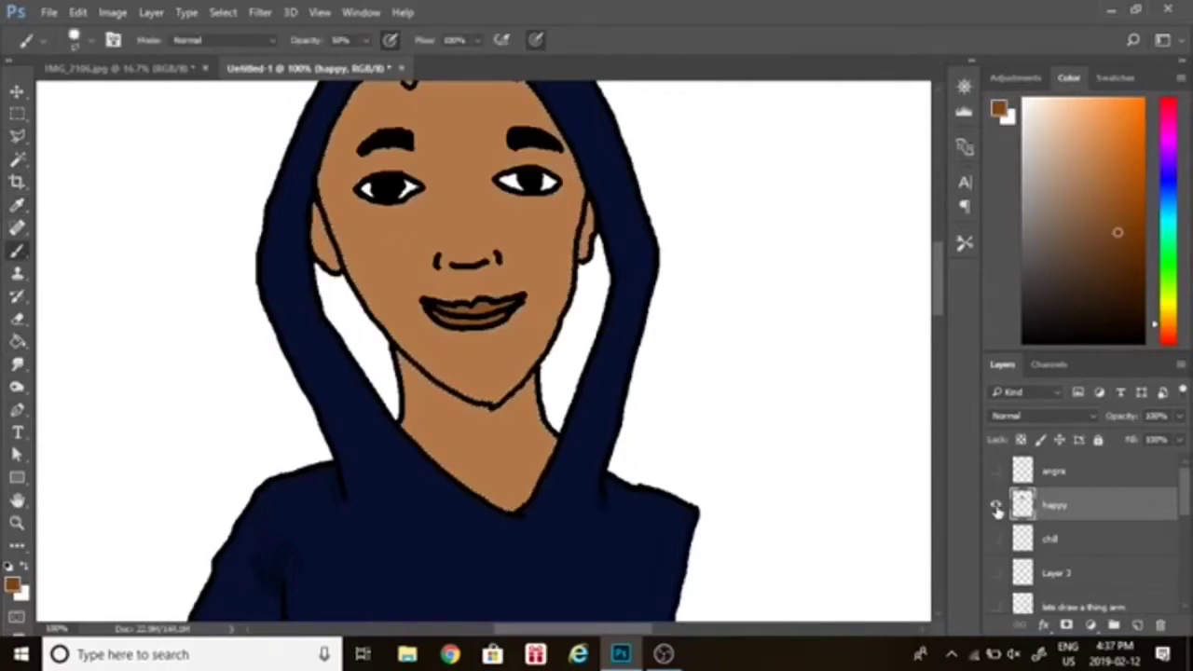
- Sample the lighter skin brown, undo its fill on the happy layer and apply it on the color layer instead
left_click(997, 507)
left_click(996, 506)
key("ctrl+alt+z")
key("i")
left_click(458, 246)
key("ctrl+alt+z")
scroll(1086, 540, "down", 5)
left_click(1082, 529)
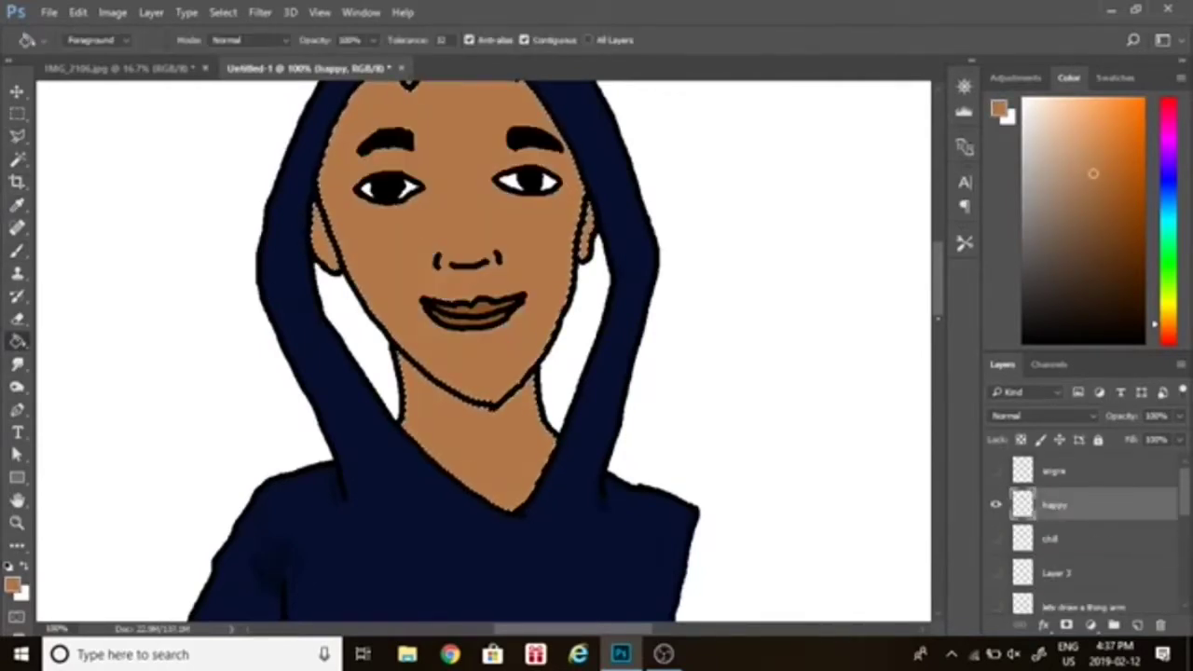
- Brush darker brown shading under the happy face's nose, then switch from the happy layer to the angre and chill expressions
key("b")
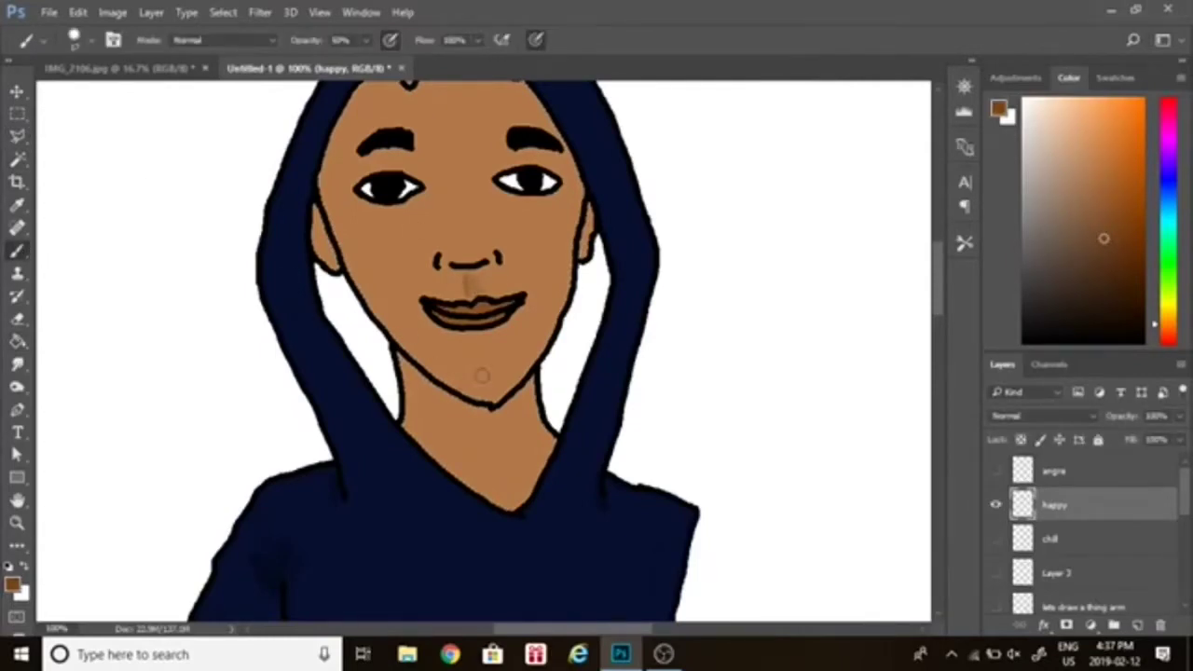
left_click(997, 506)
left_click(996, 471)
left_click(1100, 472)
left_click(995, 539, "alt")
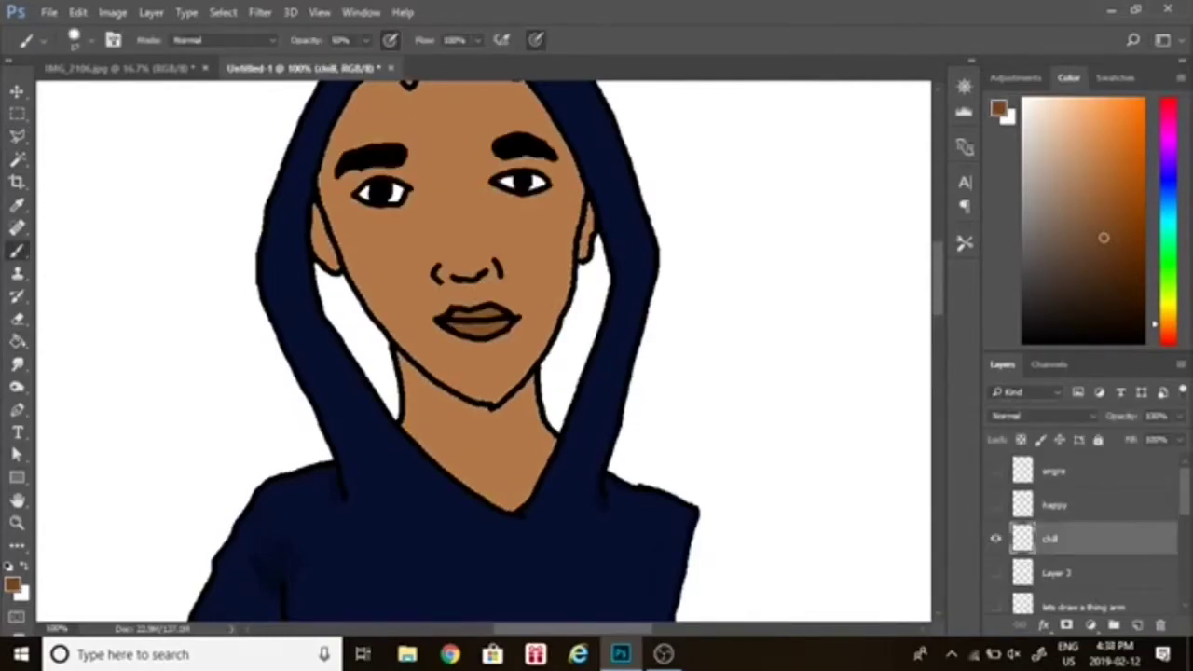
- Compare the chill face with the happy face's shading and hide both expression layers
left_click(997, 539)
left_click(996, 539)
left_click(997, 507)
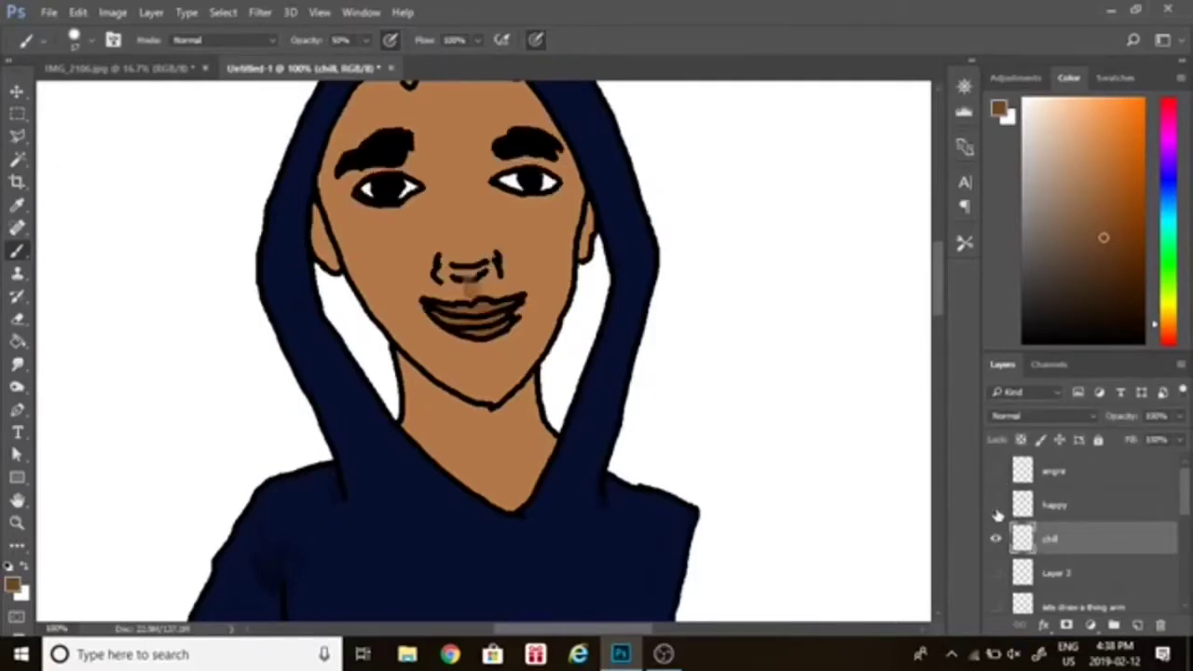
left_click(997, 507)
left_click(996, 539)
- Select the neck on the color layer with the Magic Wand and fill it with the darker brown
scroll(1042, 539, "down", 5)
left_click(1042, 539)
left_click(16, 159)
left_click(479, 448)
left_click(17, 342)
left_click(479, 447)
- Select the face area, create a new layer above color and pencil a dark brown shadow along the lower jaw
left_click(16, 251)
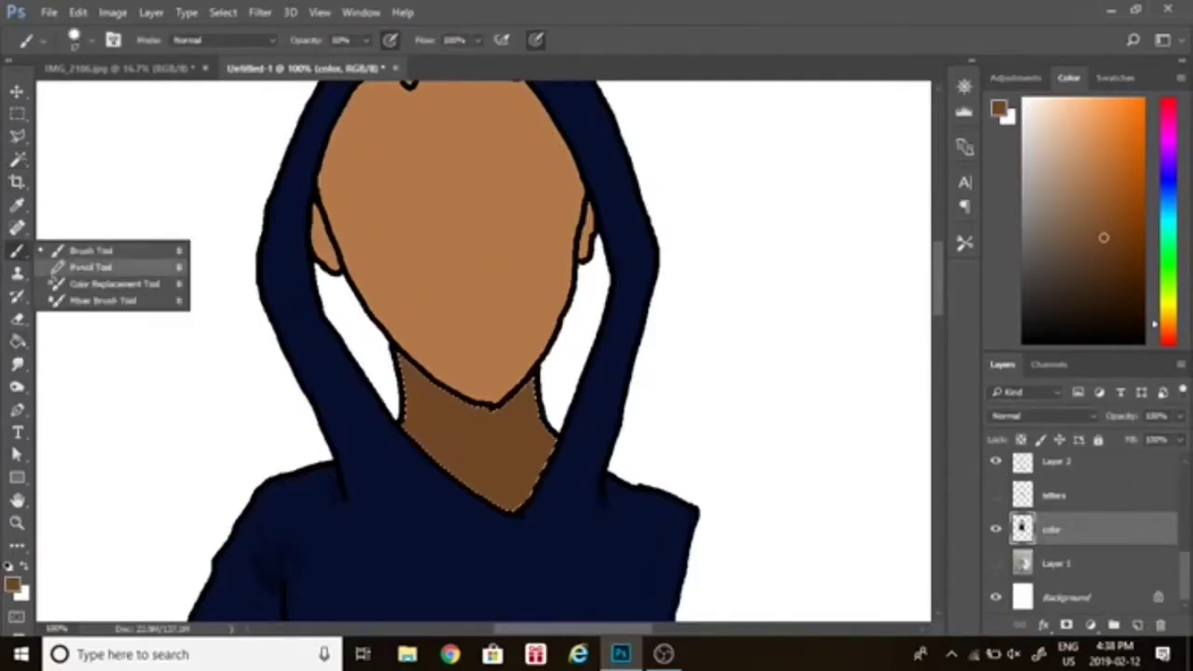
left_click(91, 266)
left_click(17, 136)
key("b")
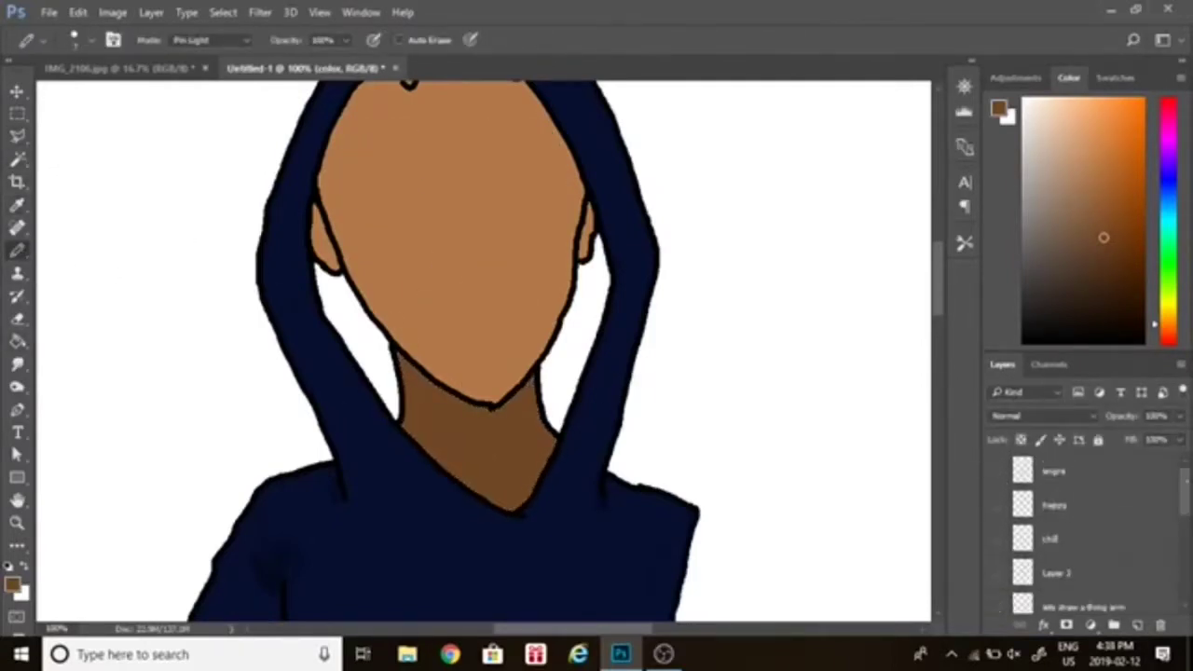
key("w")
left_click(353, 246)
key("b")
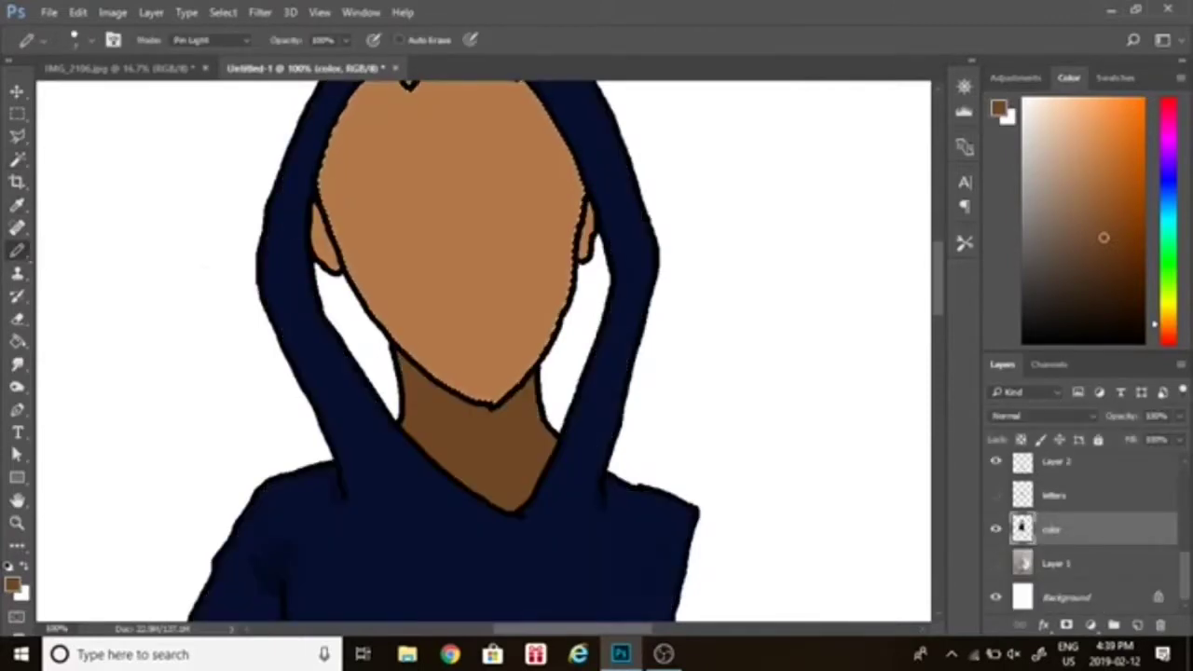
key("ctrl+shift+n")
key("Return")
left_click_drag(393, 343, 463, 384)
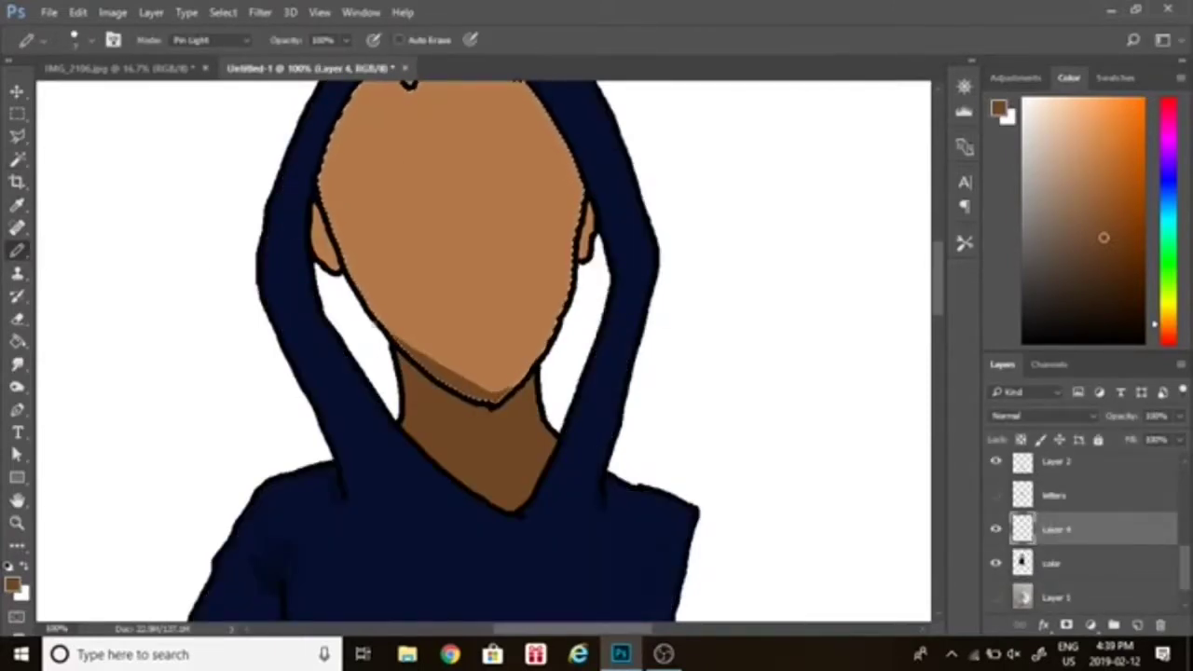
- Soften the upper edge of the jaw shadow on Layer 4 with semi-transparent dark brown Brush tool strokes
right_click(17, 251)
left_click(97, 249)
left_click_drag(400, 343, 513, 386)
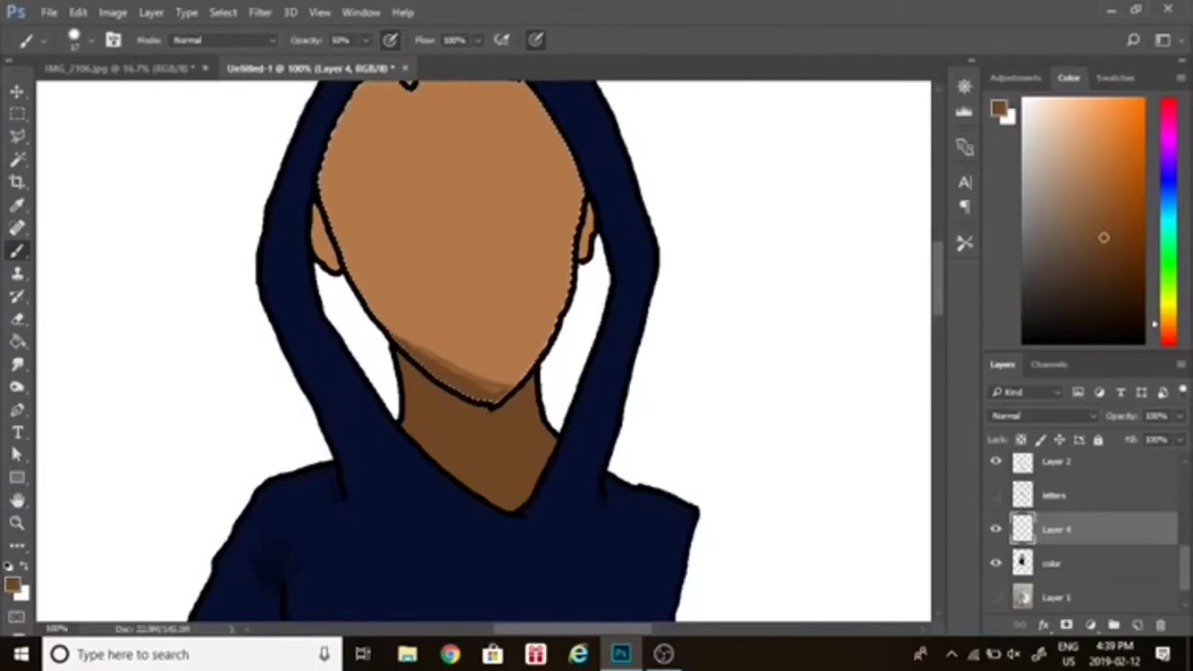
- Add both ears to the face selection and brush dark brown shading onto the ear and the side of the jaw
key("w")
left_click(325, 243, "shift")
left_click(587, 239, "shift")
key("b")
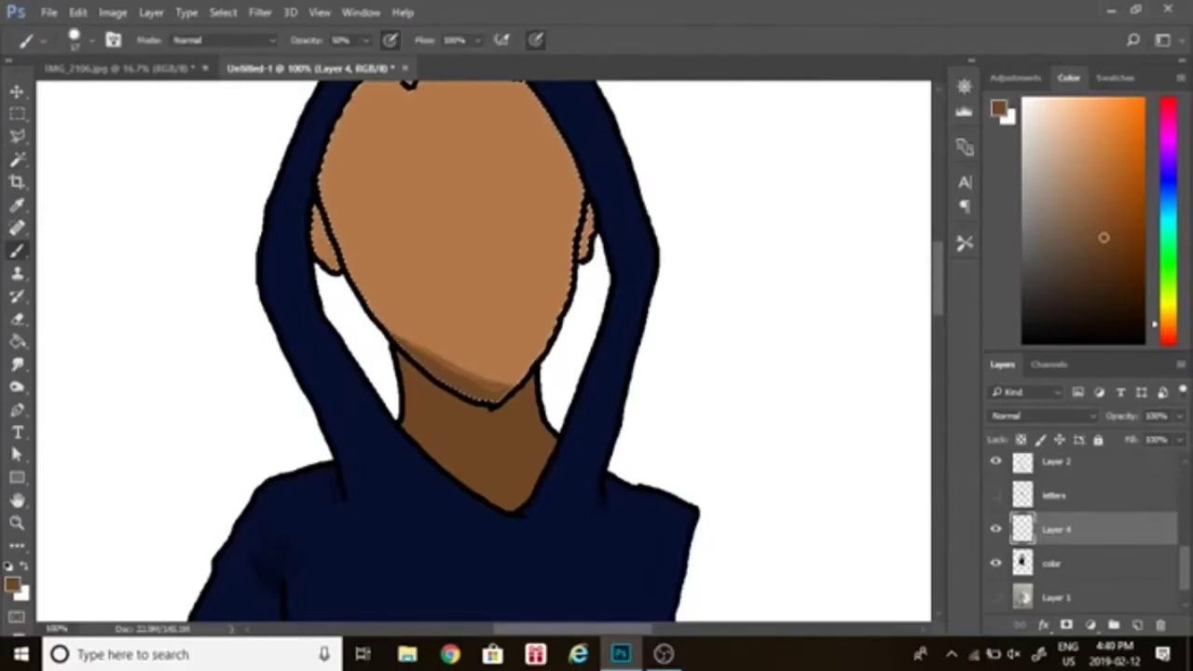
left_click_drag(317, 220, 330, 263)
scroll(911, 289, "up", 3)
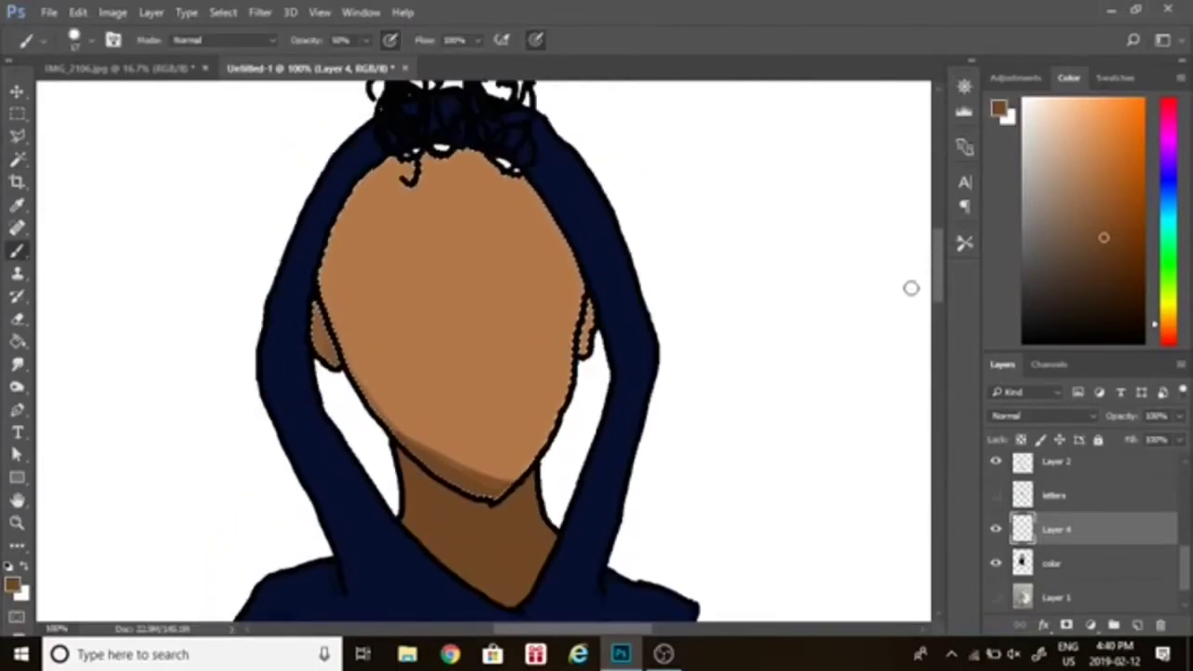
- Brush soft dark brown cheek shading strokes on both sides of the lower face on Layer 4
left_click_drag(363, 375, 407, 400)
scroll(1081, 522, "up", 3)
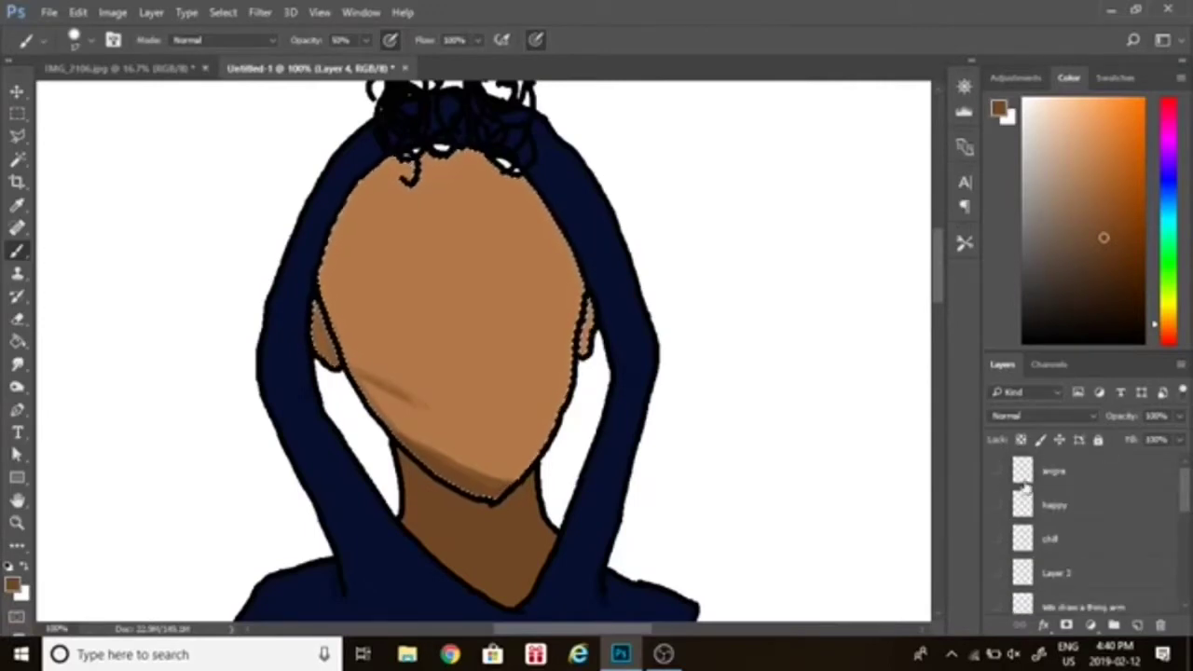
left_click(995, 470)
left_click(995, 471)
left_click_drag(569, 378, 539, 401)
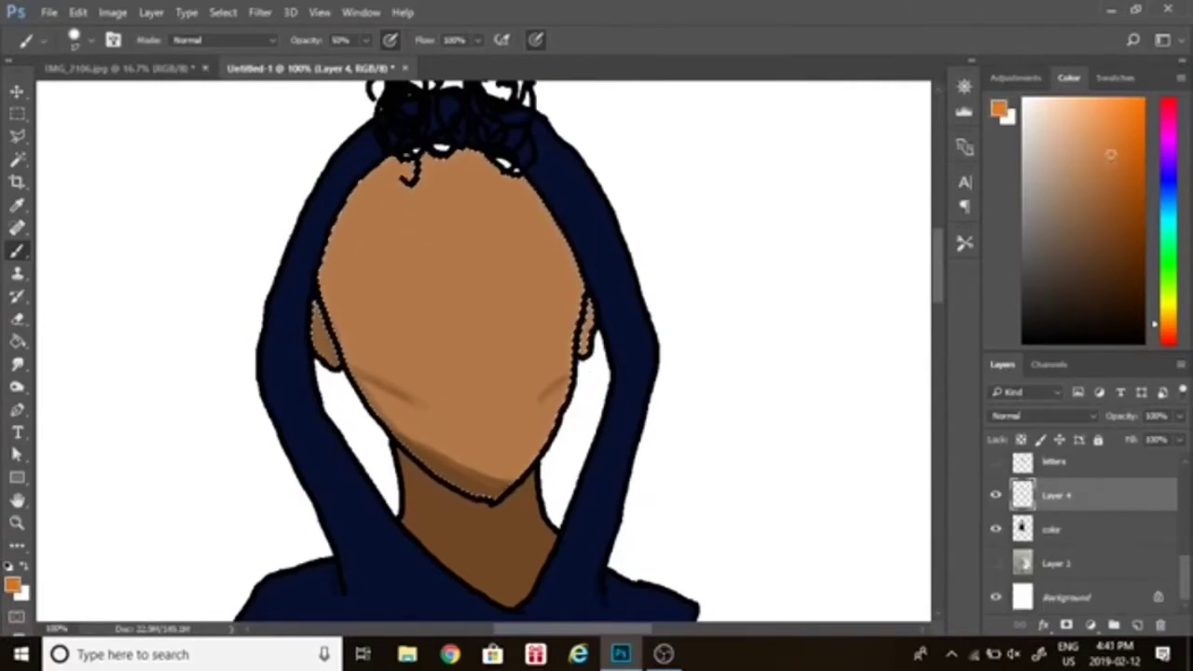
- Fill the white gaps between the hair curls and forehead on the color layer with the sampled face skin tone
left_click(1051, 529)
left_click(439, 255, "alt")
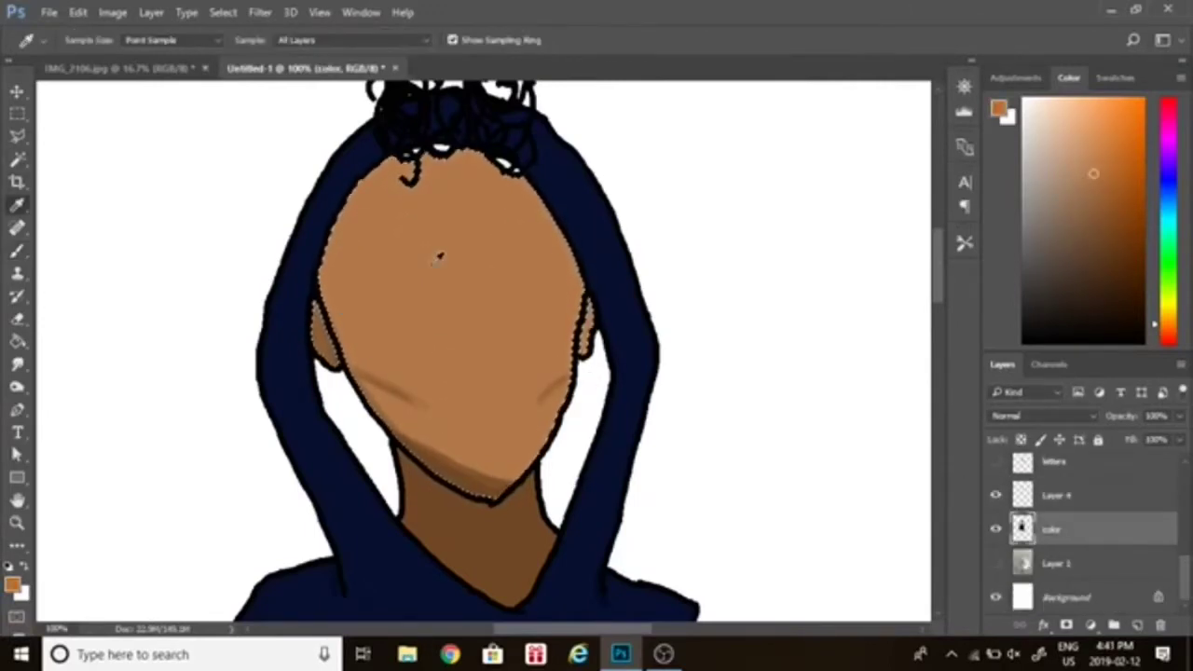
key("w")
left_click(425, 155, "ctrl")
left_click(425, 154, "ctrl")
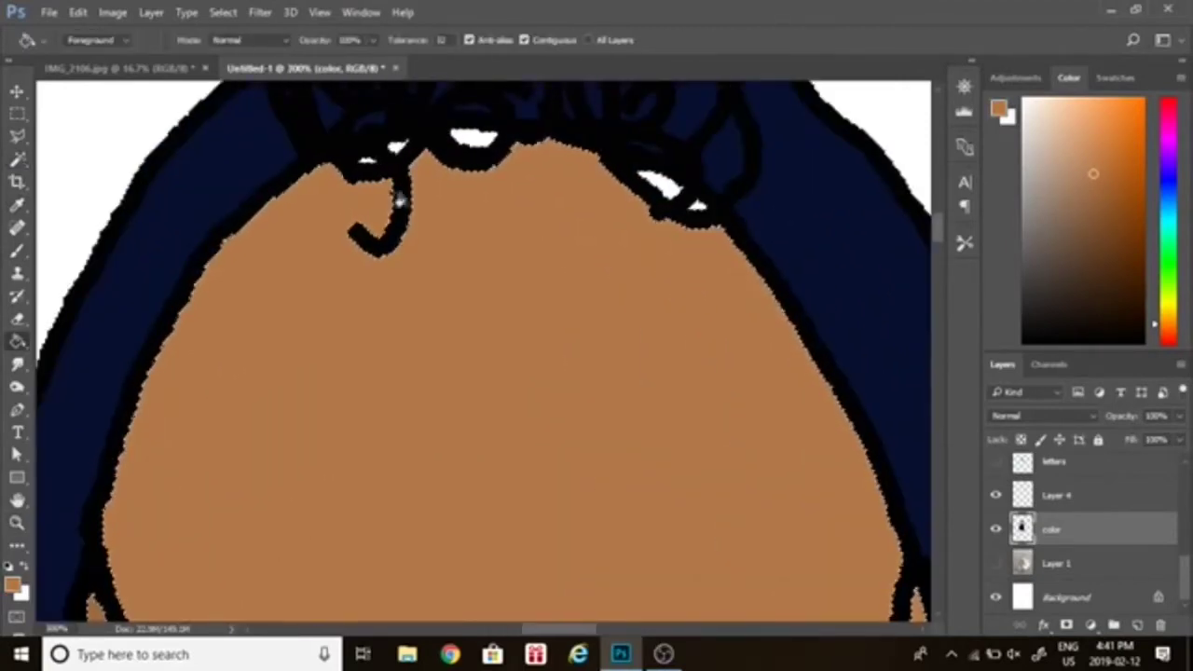
key("l")
key("ctrl+minus")
left_click_drag(937, 267, 937, 274)
- On Layer 4, sample the neck's dark brown, select the skin areas with the Magic Wand and lasso the forehead curl into the selection
left_click(1057, 496)
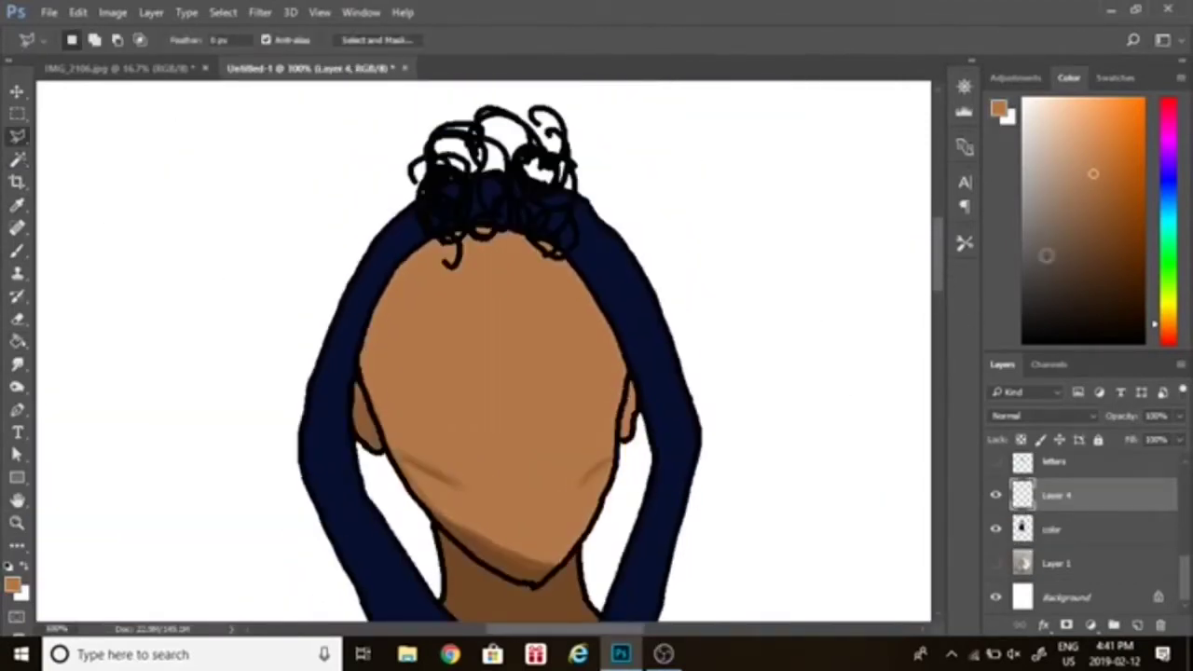
left_click(17, 205)
left_click(468, 577)
left_click(16, 251)
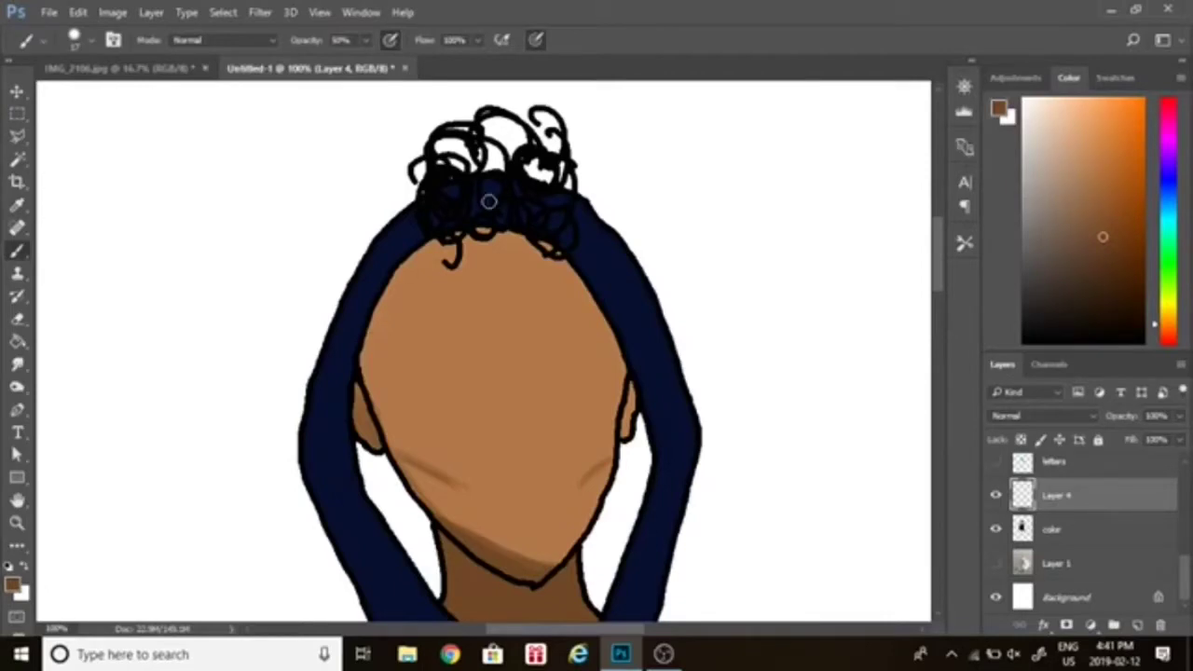
key("w")
left_click(498, 320)
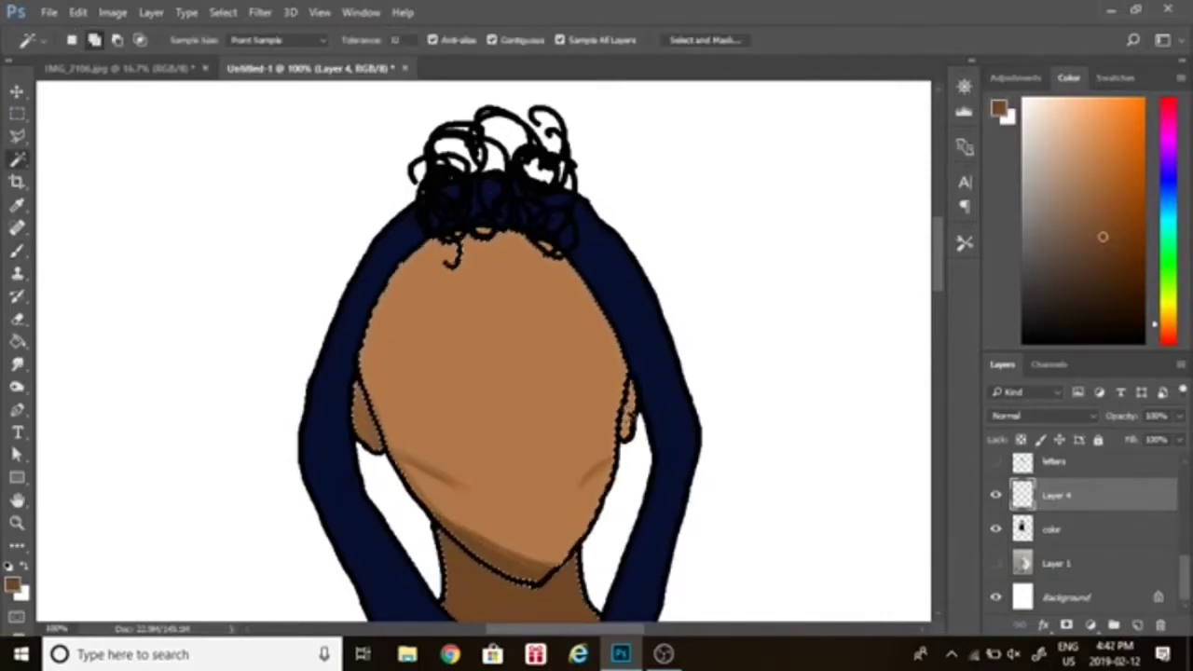
key("l")
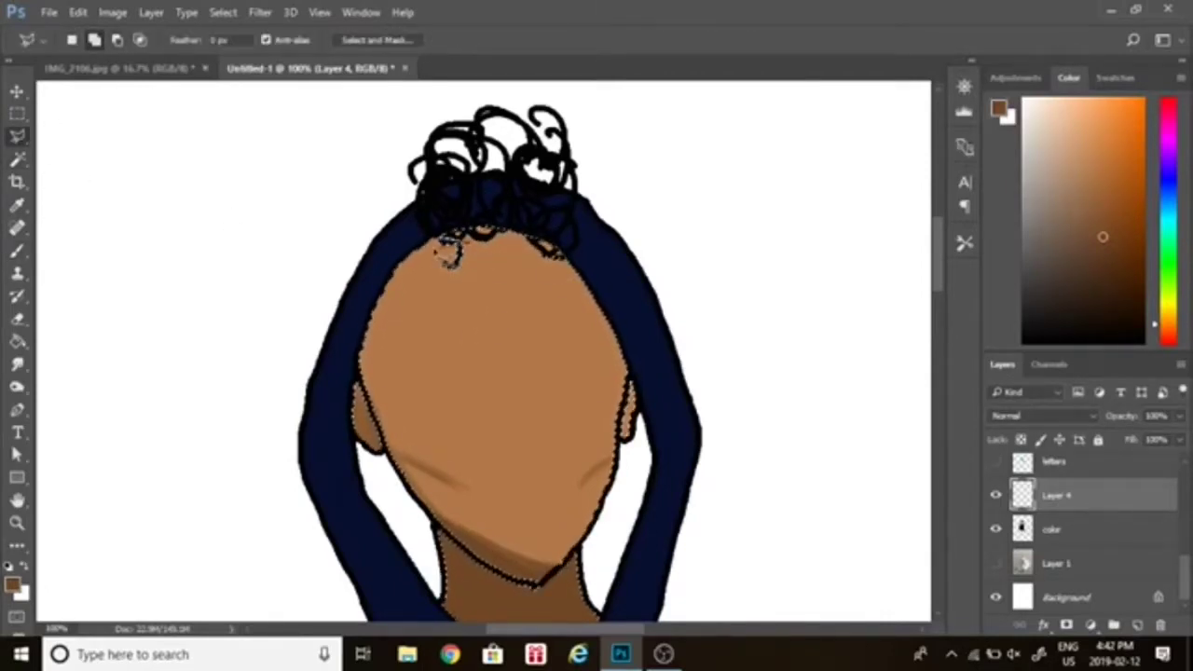
left_click(434, 250)
left_click(451, 278)
double_click(467, 244)
- Brush dark brown shading along both sides of the forehead where the face meets the hood
left_click(17, 251)
left_click_drag(365, 371, 436, 240)
mouse_move(637, 392)
left_mouse_down()
mouse_move(590, 285)
mouse_move(517, 239)
left_mouse_up()
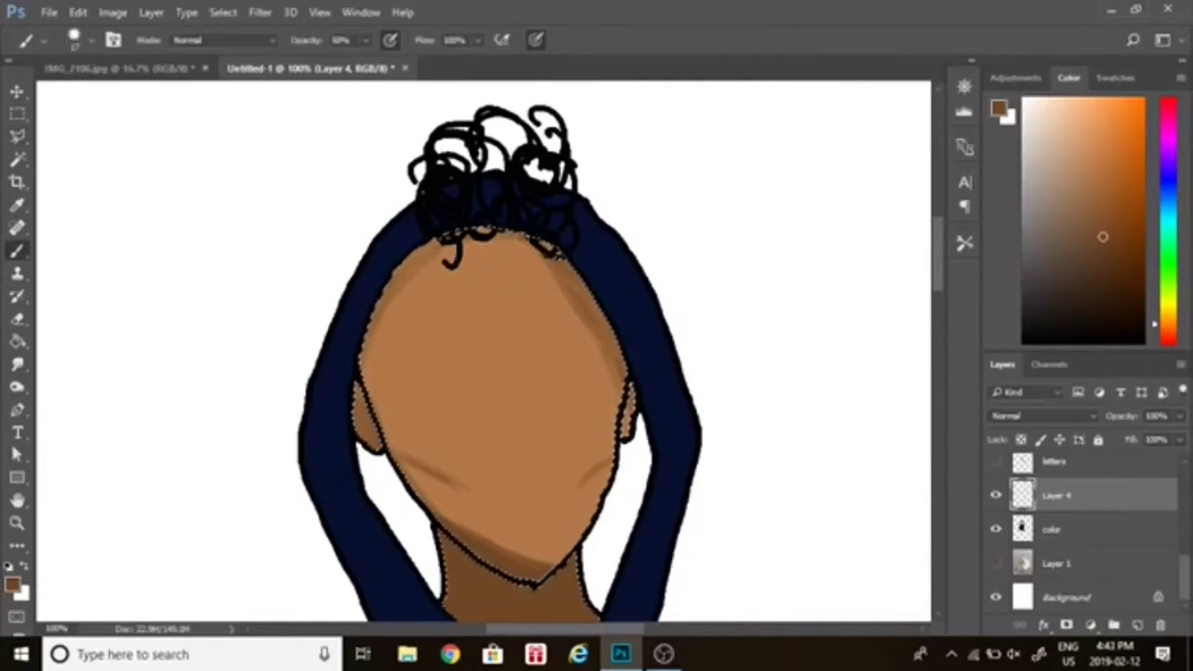
key("ctrl+minus")
key("ctrl+minus")
key("ctrl+minus")
key("ctrl+minus")
key("ctrl+minus")
key("ctrl+plus")
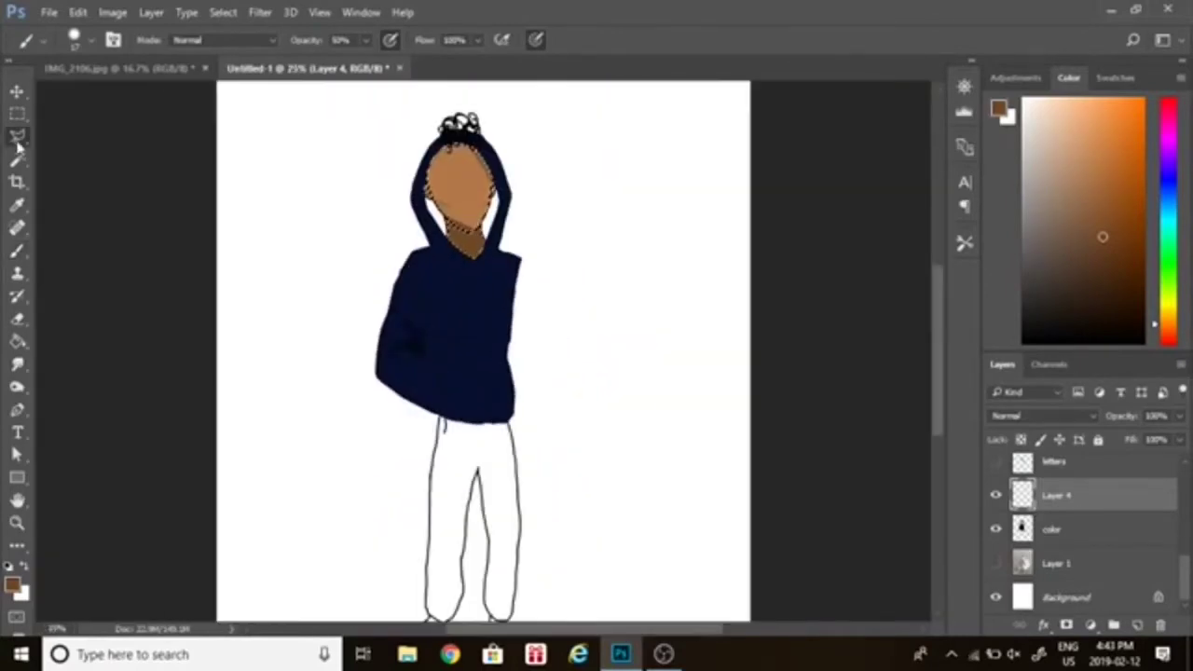
left_click(16, 137)
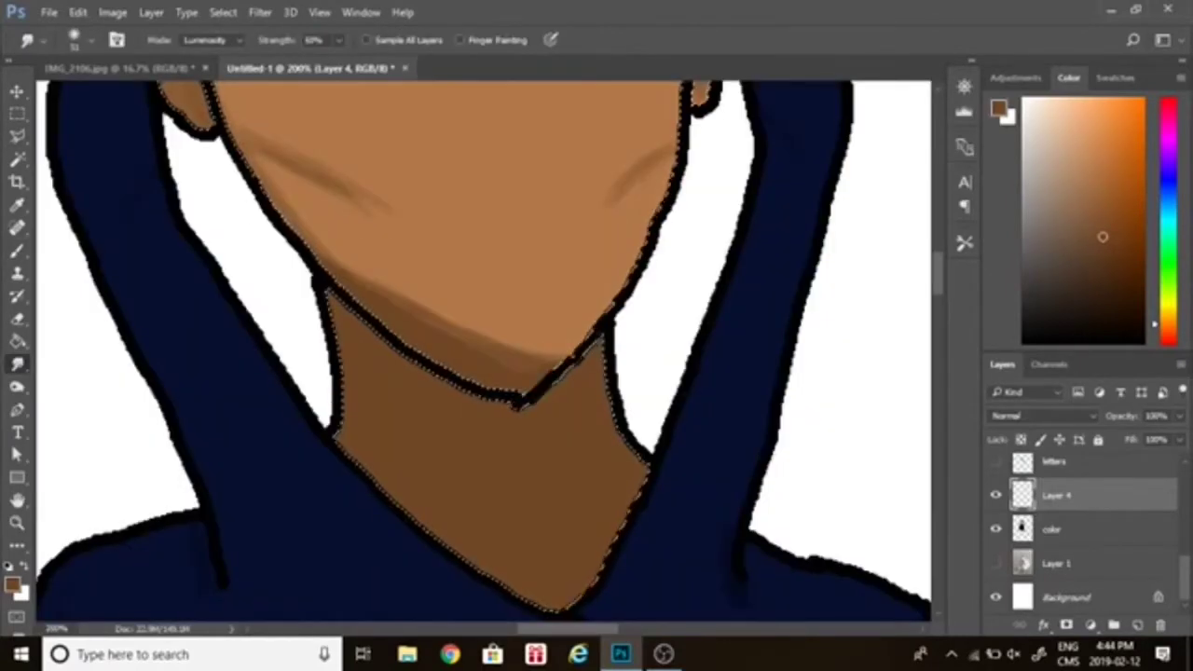
left_click(16, 251)
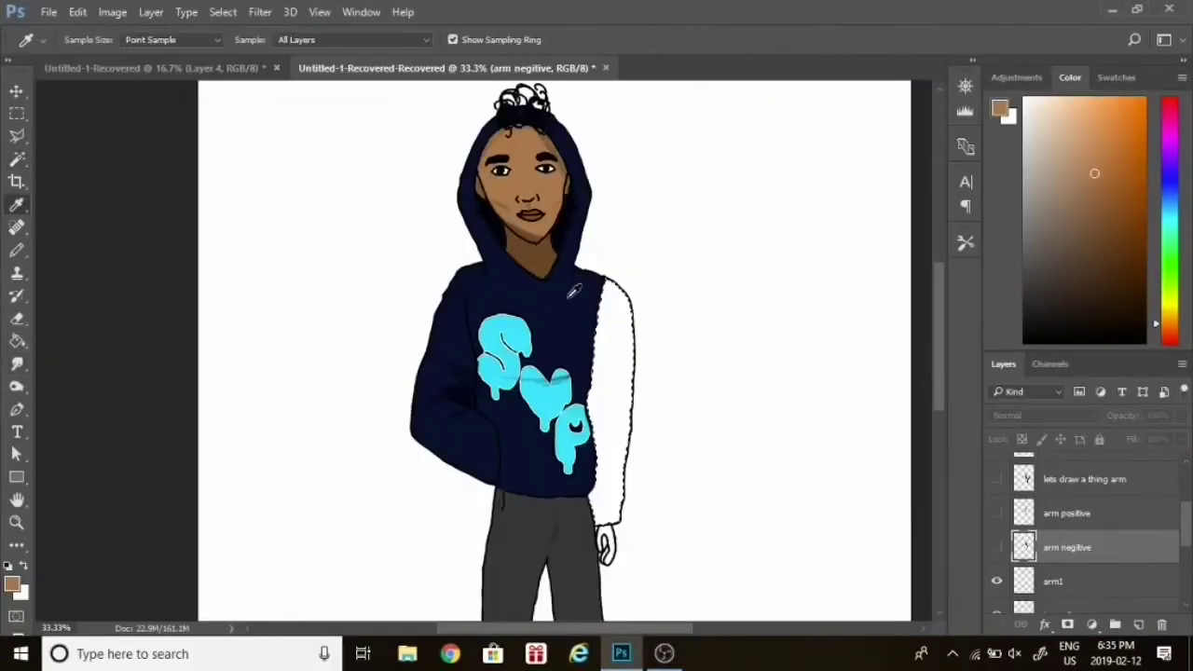
- Fill the selected white sleeve on the arm1 layer with the hoodie's dark navy
left_click(629, 373)
key("Return")
key("l")
key("w")
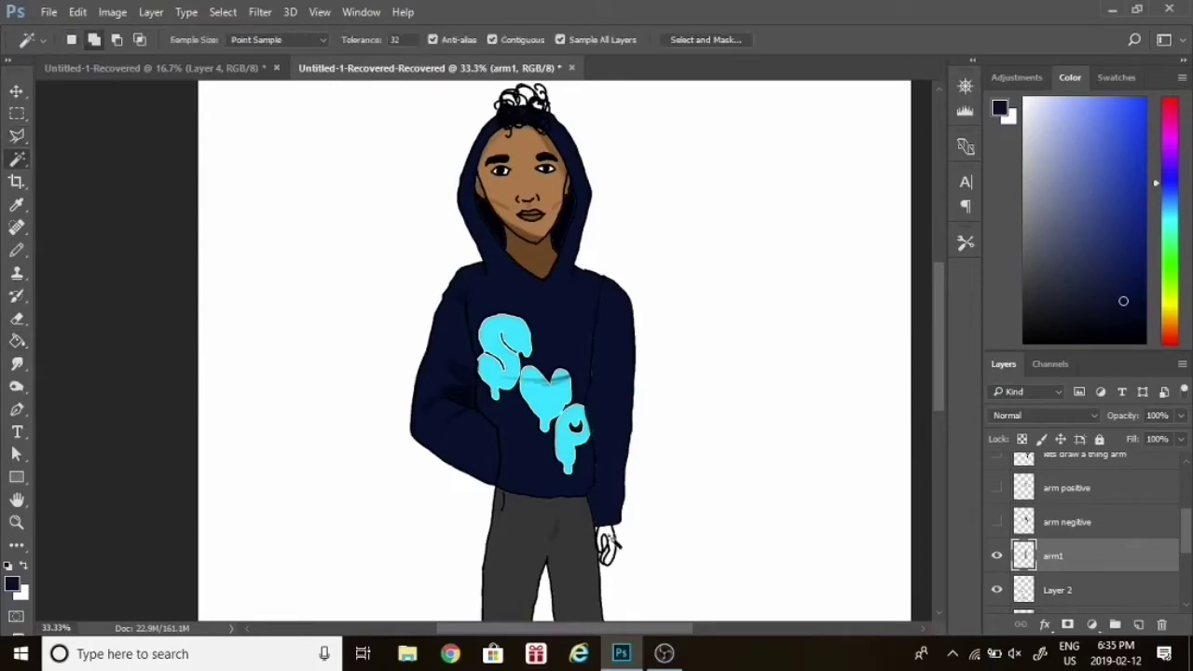
- Select the hand below the sleeve with the Magic Wand and fill it with the brown skin color on the arm1 layer
key("z")
key("ctrl+minus")
key("ctrl+plus")
key("ctrl+plus")
key("ctrl+plus")
key("w")
mouse_move(938, 345)
left_mouse_down()
mouse_move(939, 276)
mouse_move(939, 358)
left_mouse_up()
left_click(17, 205)
left_click(401, 229)
left_click(17, 341)
left_click(611, 452)
- Switch from the Pencil tool to the Brush tool
left_click(17, 251)
right_click(17, 250)
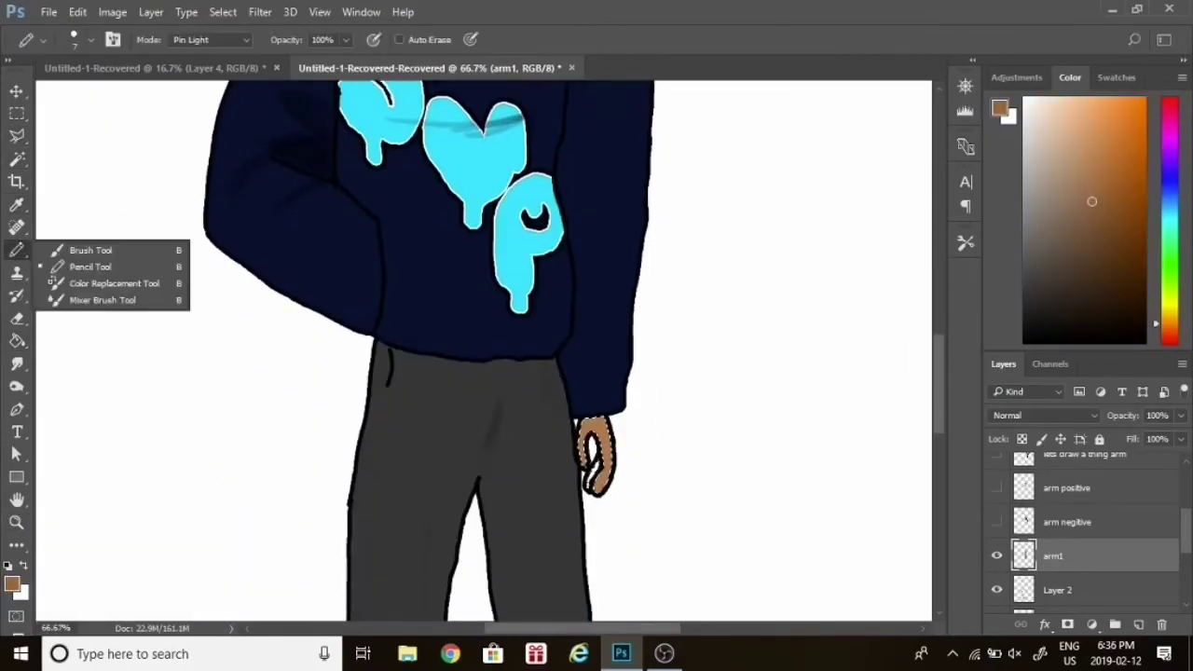
left_click(116, 250)
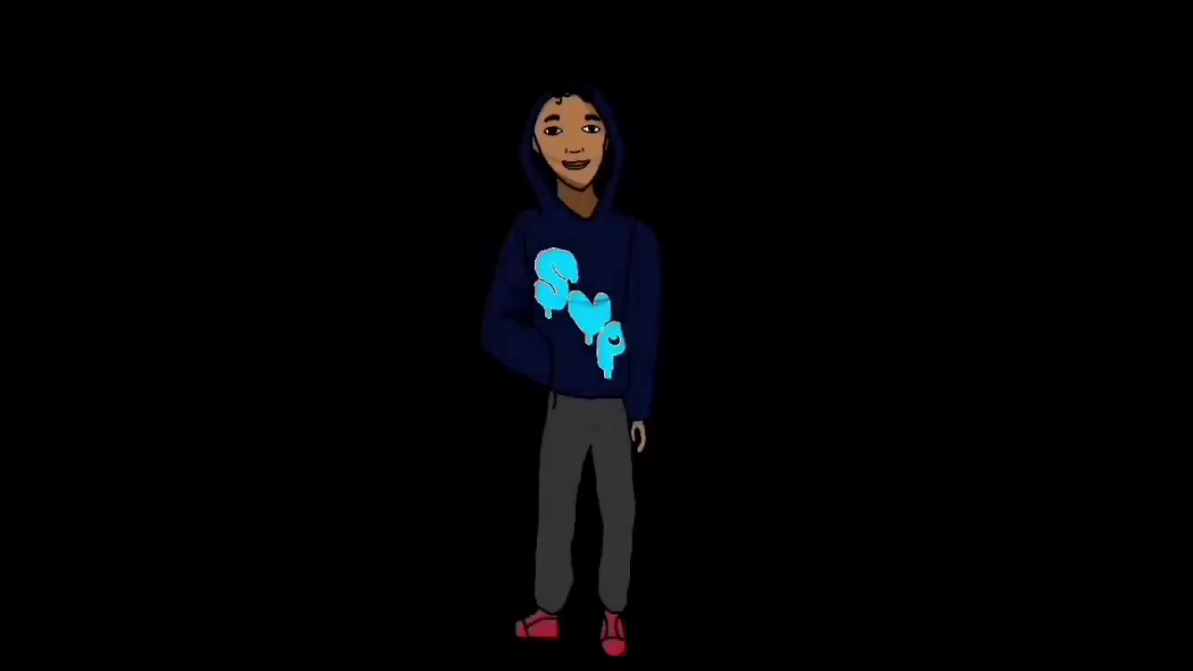